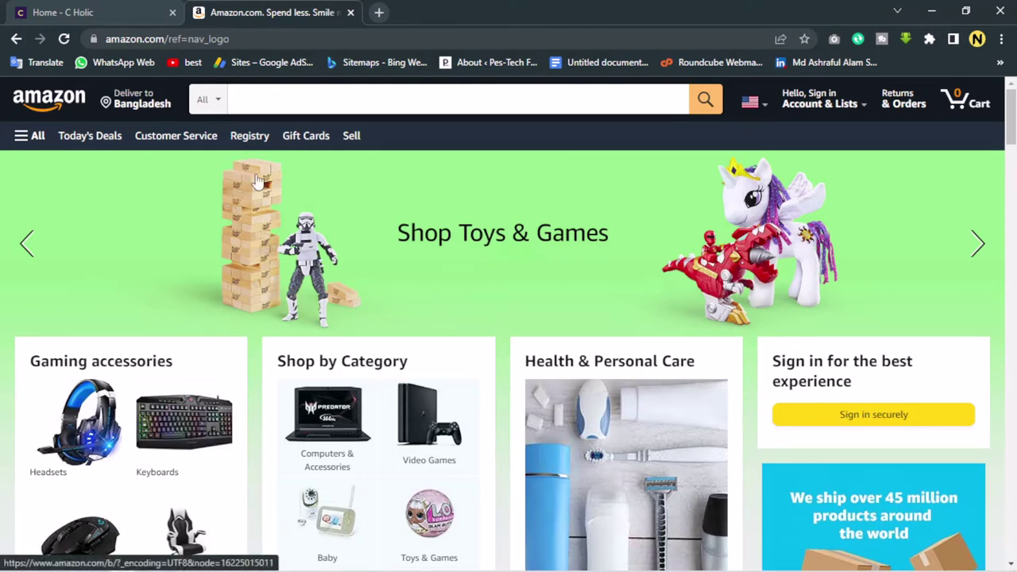
- Switch to the C Holic shop tab and minimize its Messenger chat popup
scroll(102, 218, "down", 2)
scroll(107, 159, "up", 2)
left_click(112, 10)
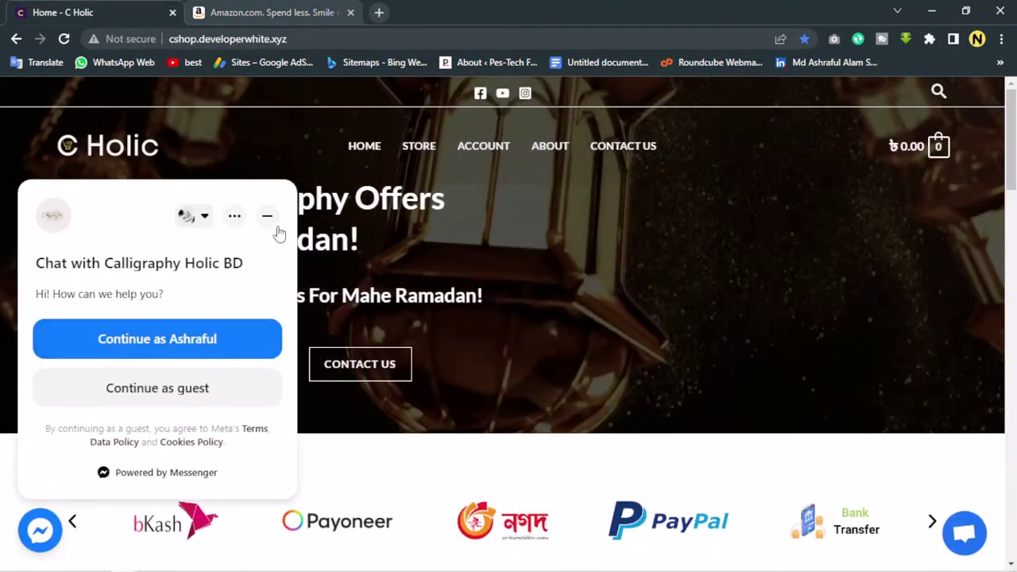
left_click(269, 218)
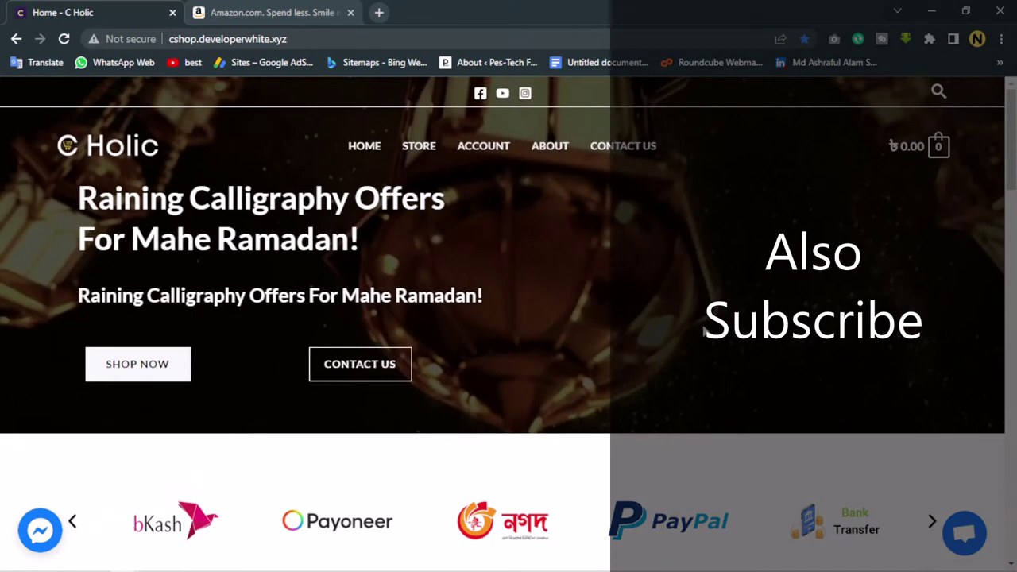
scroll(703, 333, "down", 1)
scroll(703, 332, "up", 1)
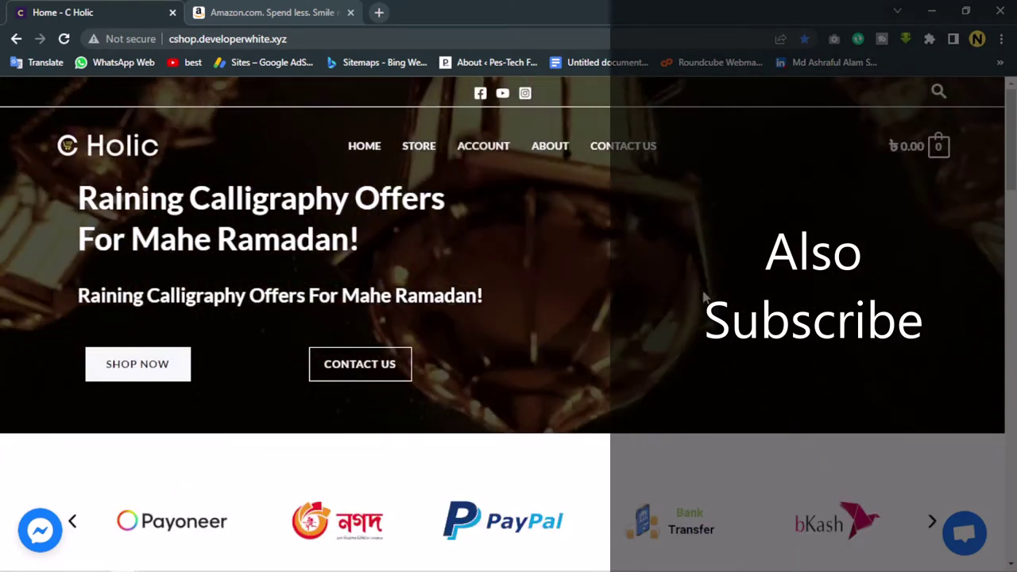
scroll(635, 443, "down", 6)
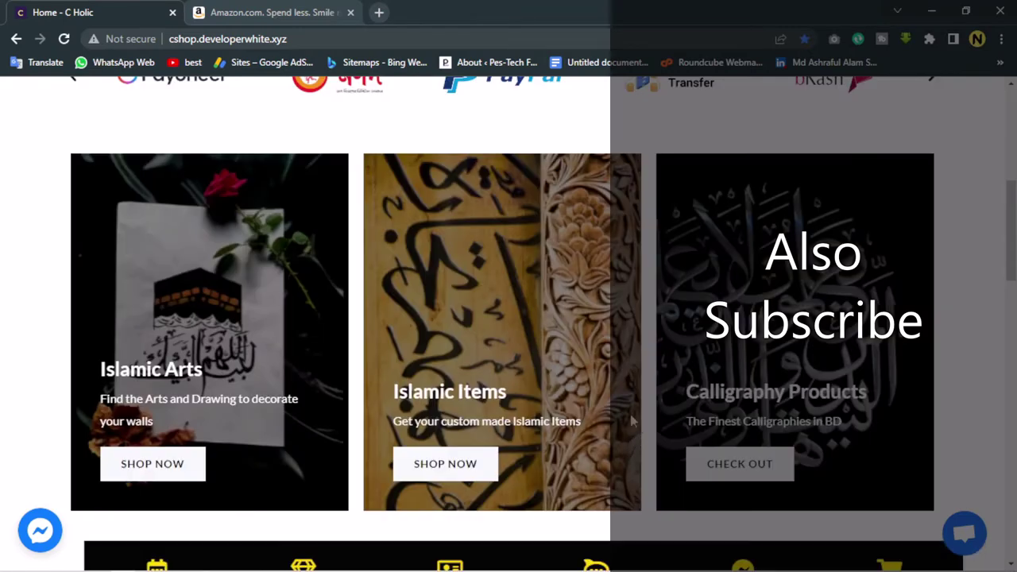
scroll(633, 433, "up", 6)
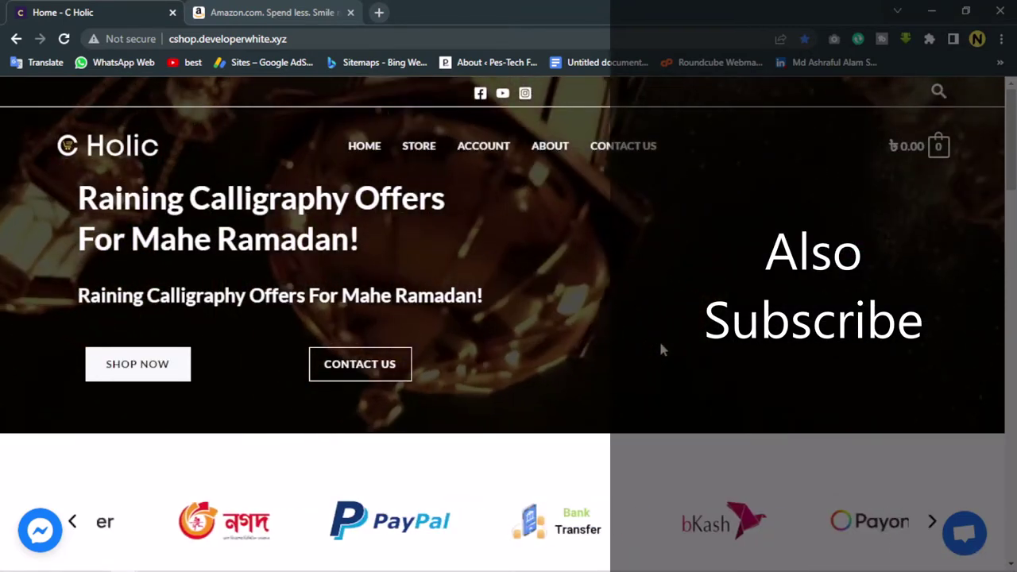
- Glance at Amazon, then return to the C Holic shop and put the caret in its address bar
left_click(291, 7)
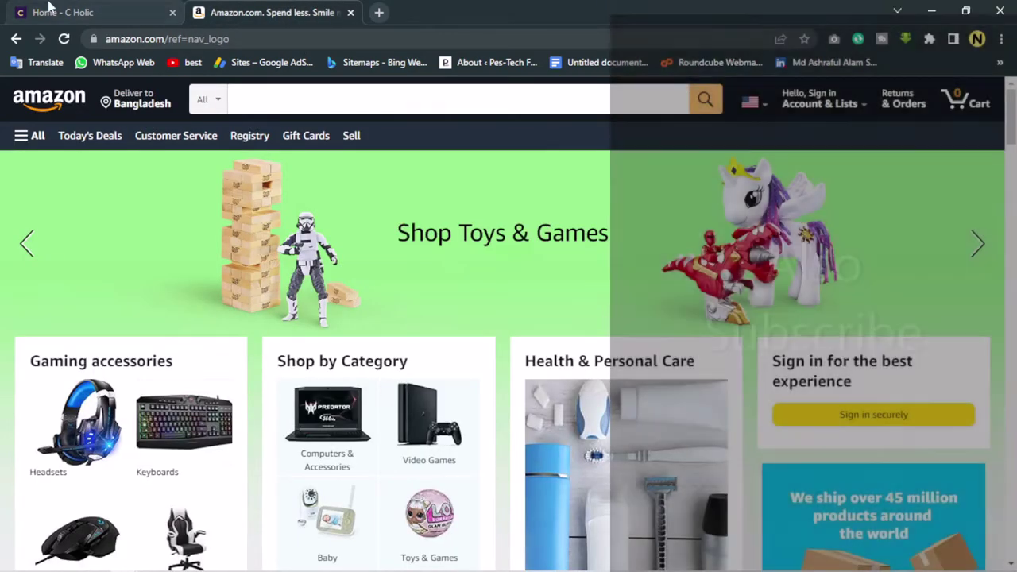
left_click(50, 6)
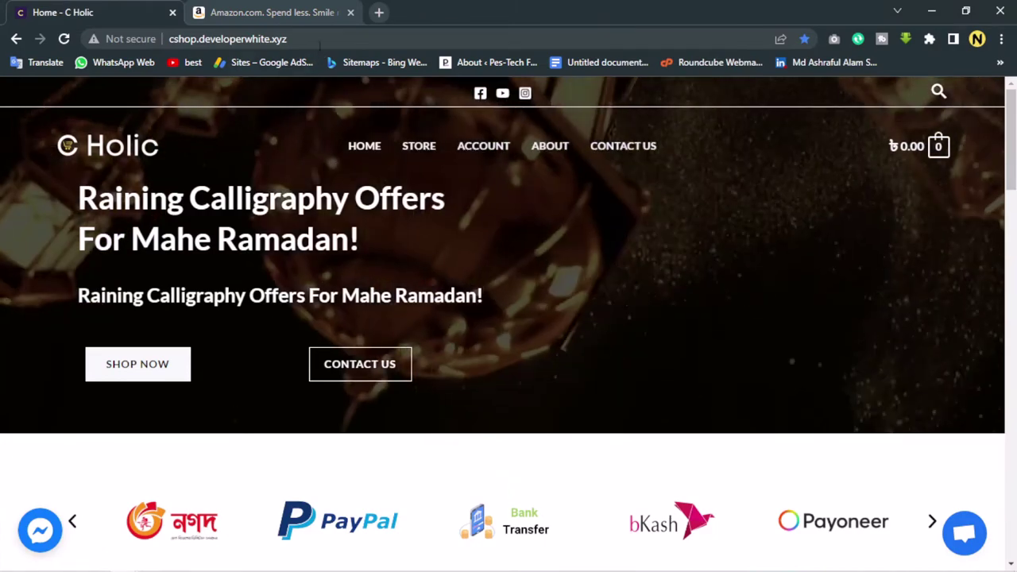
left_click(334, 39)
left_click(336, 40)
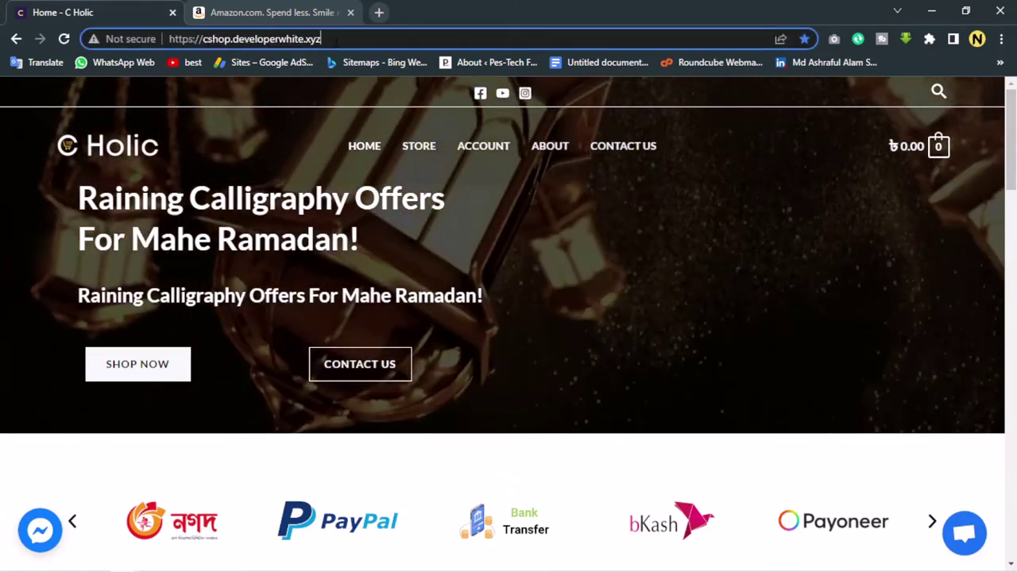
- Append /wp to the shop URL to load the WordPress admin login
type("/wp")
key("Return")
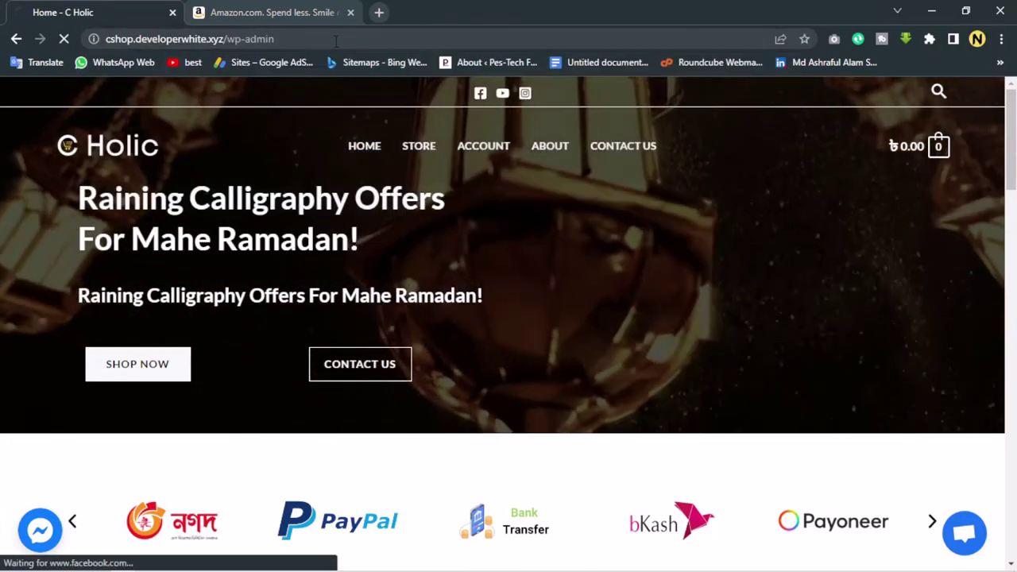
left_click(322, 9)
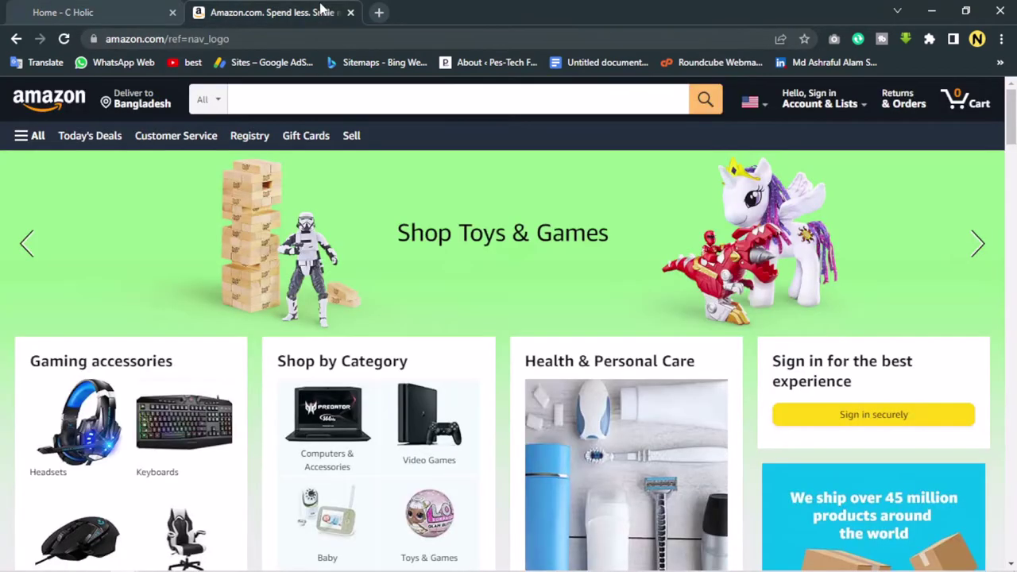
scroll(422, 262, "down", 2)
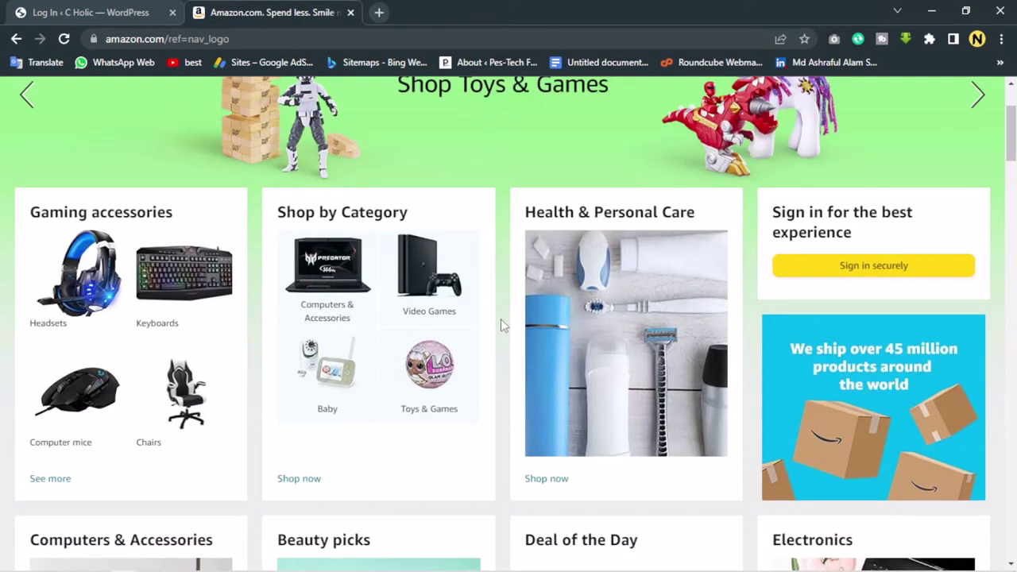
scroll(501, 326, "up", 3)
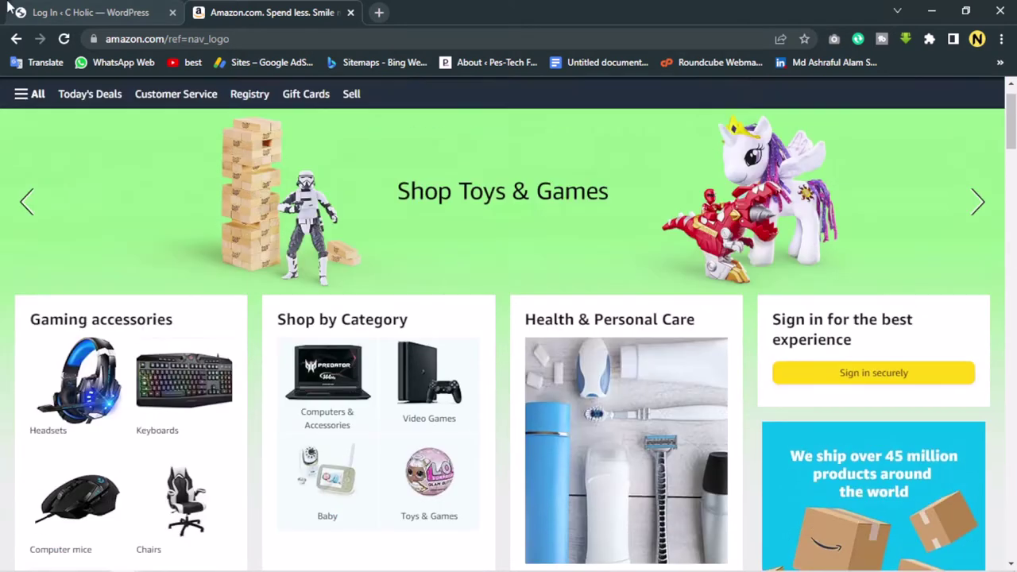
- Log in to the C Holic admin with Remember Me ticked
left_click(91, 11)
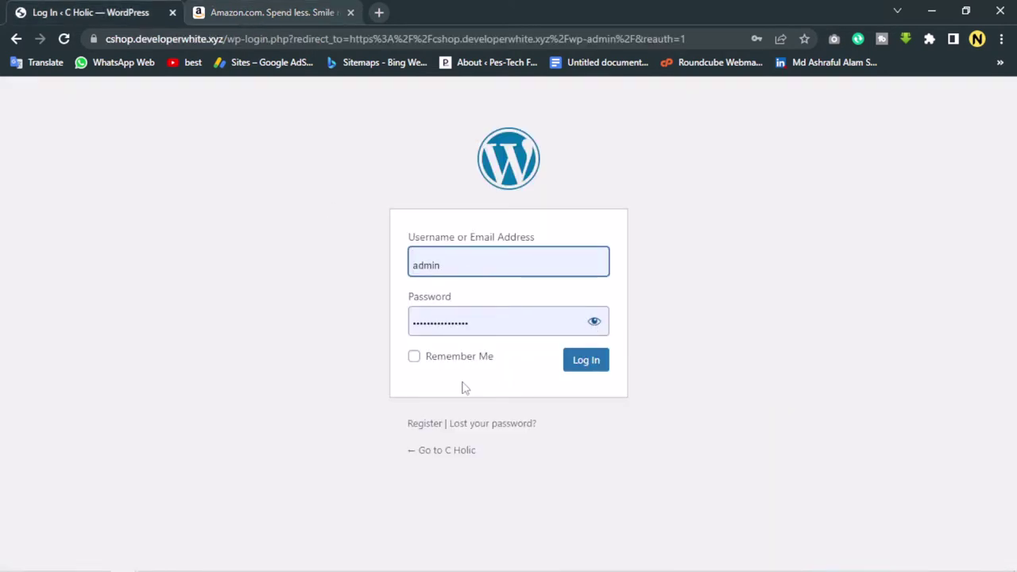
left_click(413, 357)
left_click(568, 359)
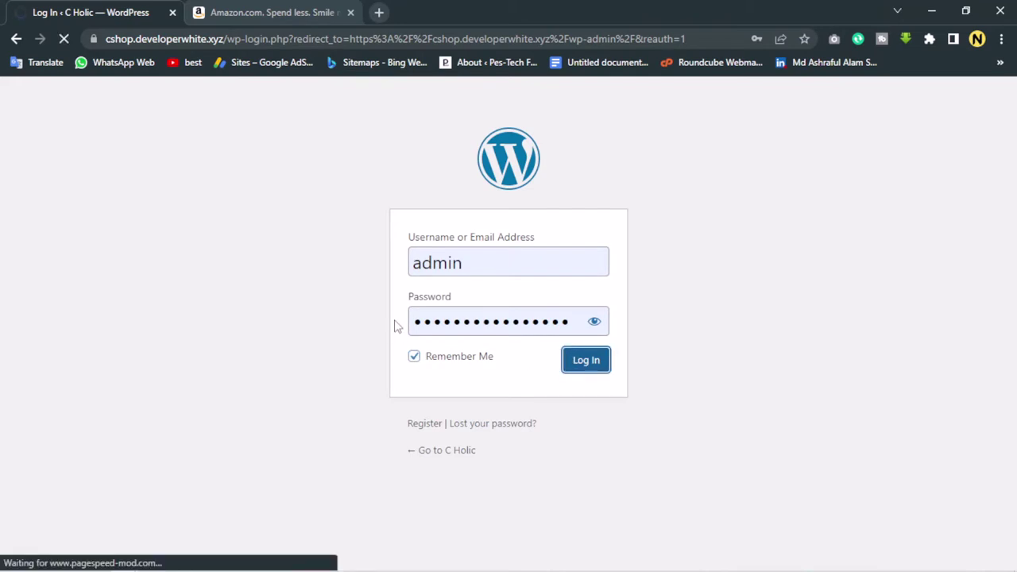
left_click(291, 10)
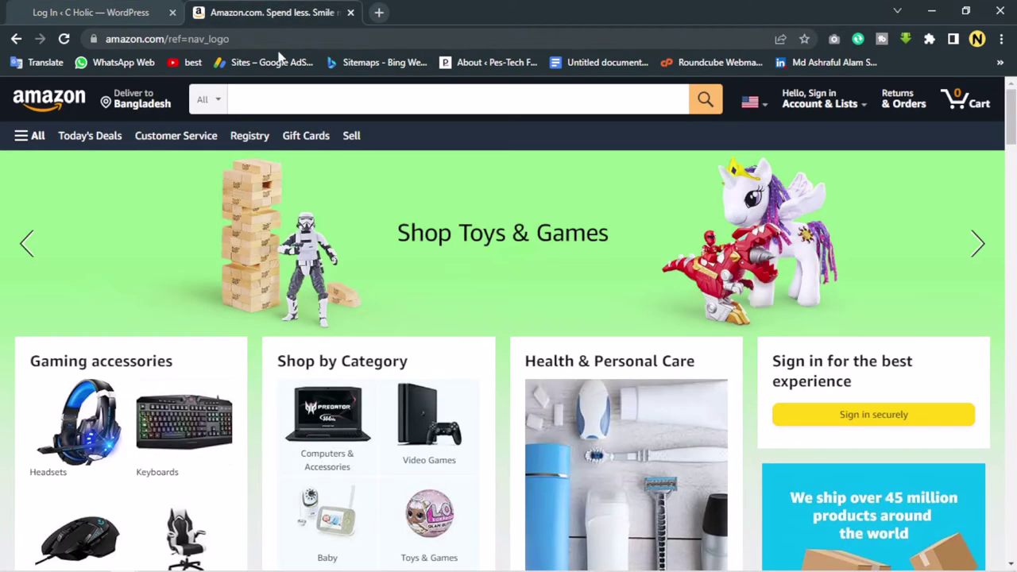
left_click(113, 8)
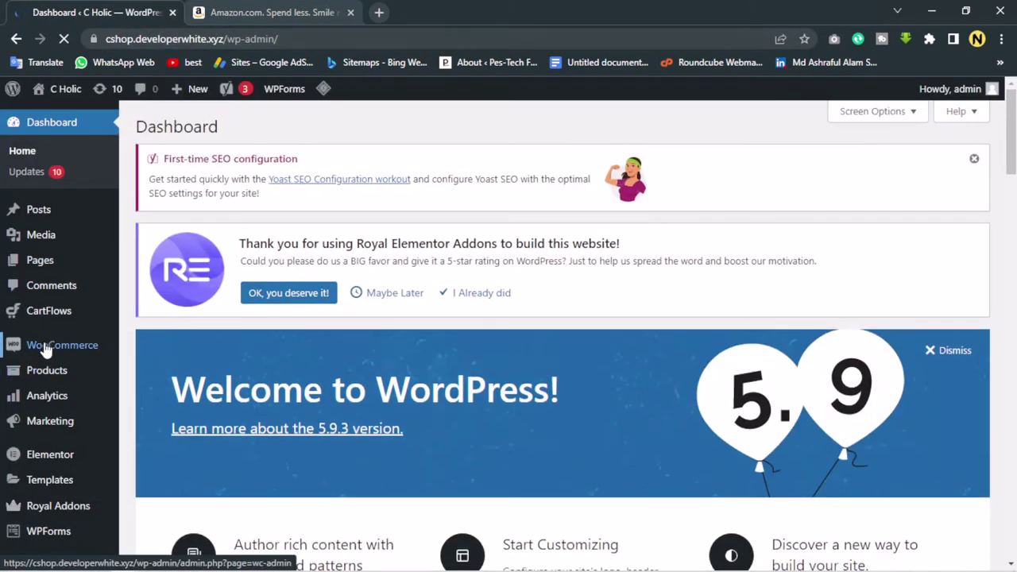
- Browse the admin sidebar and scroll down to the Plugins menu
mouse_move(45, 347)
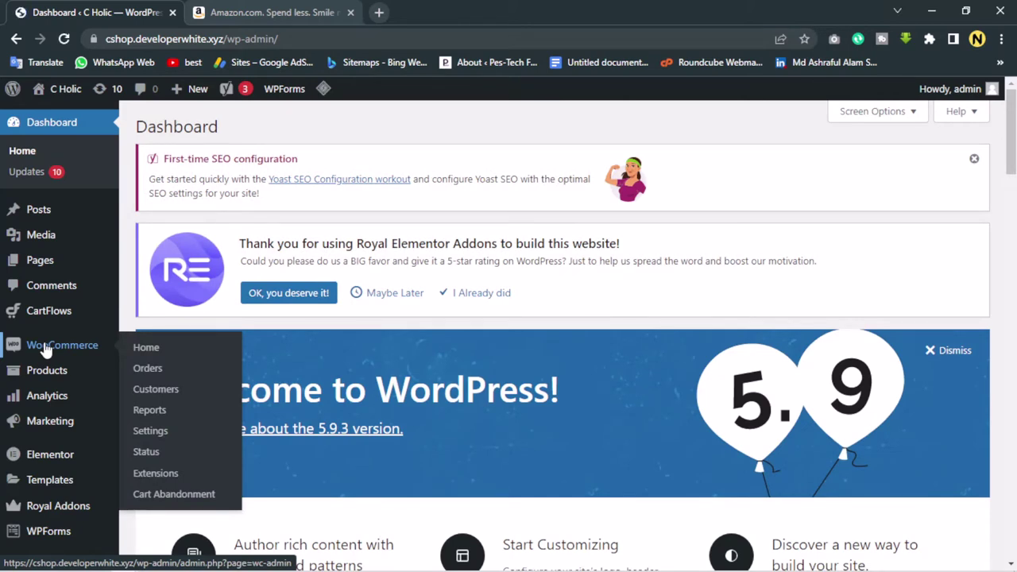
mouse_move(64, 314)
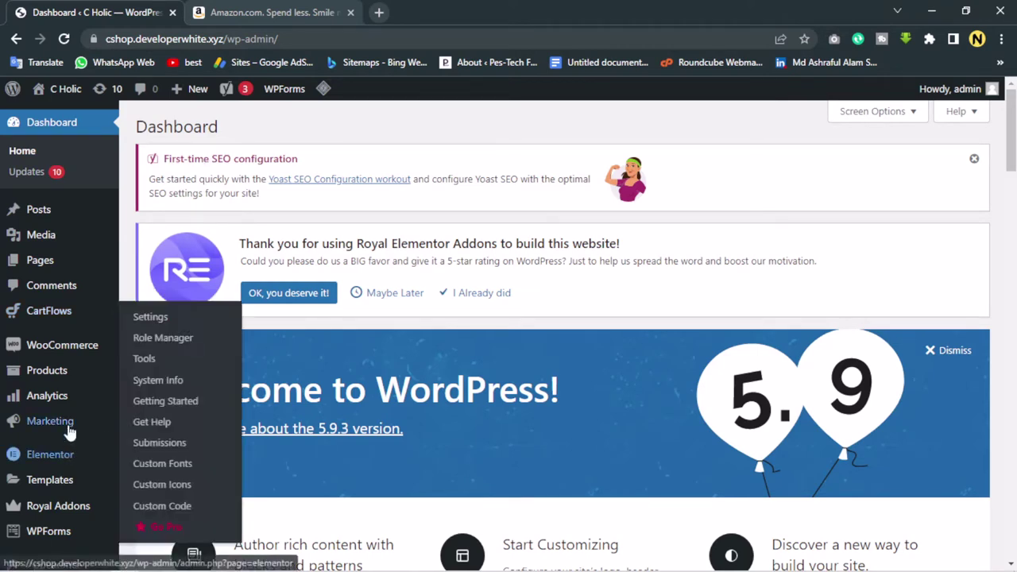
mouse_move(77, 357)
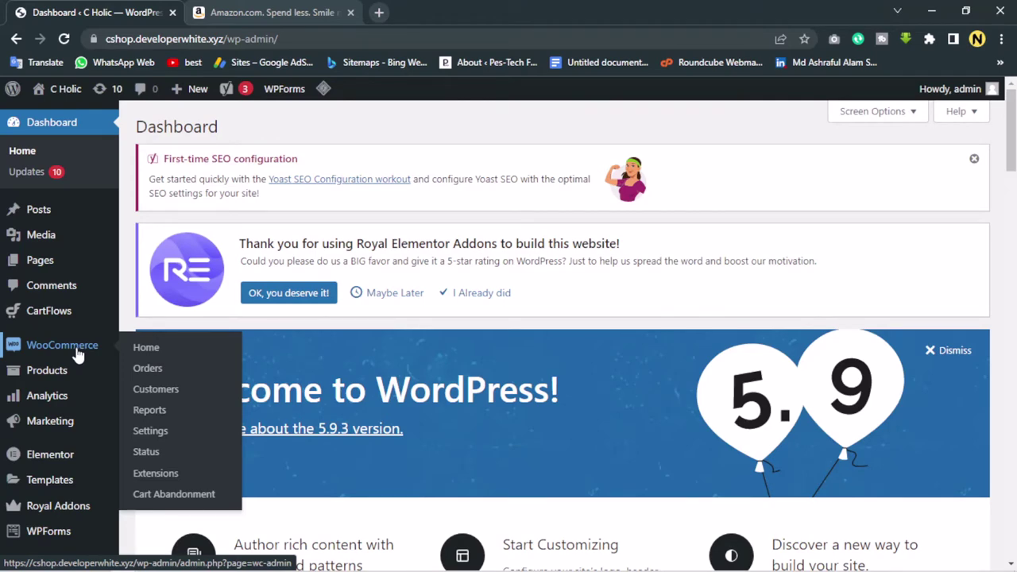
scroll(77, 357, "down", 2)
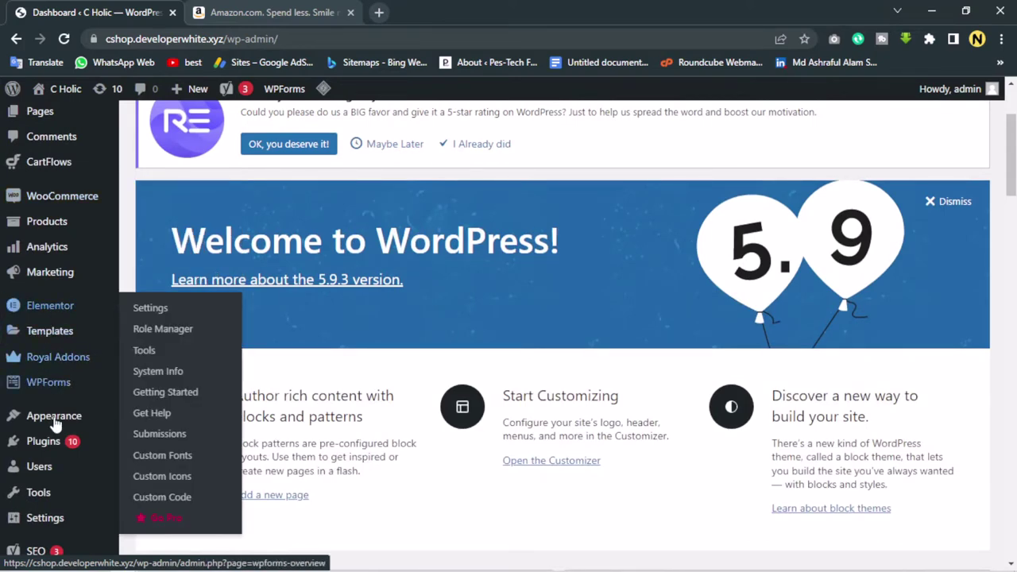
scroll(40, 437, "down", 2)
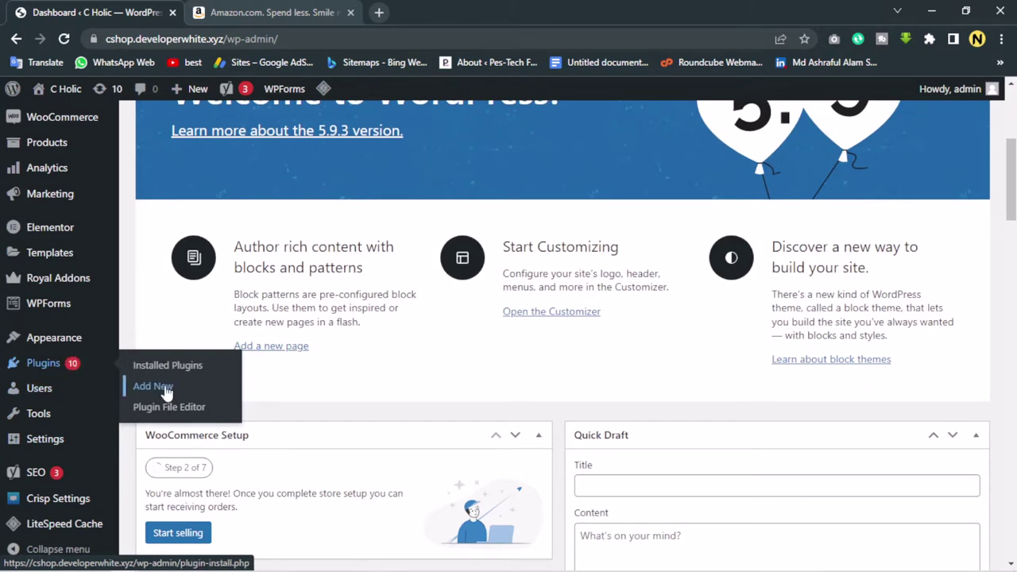
- Search Add Plugins for 'dokan' and install the Dokan multivendor marketplace plugin
left_click(166, 388)
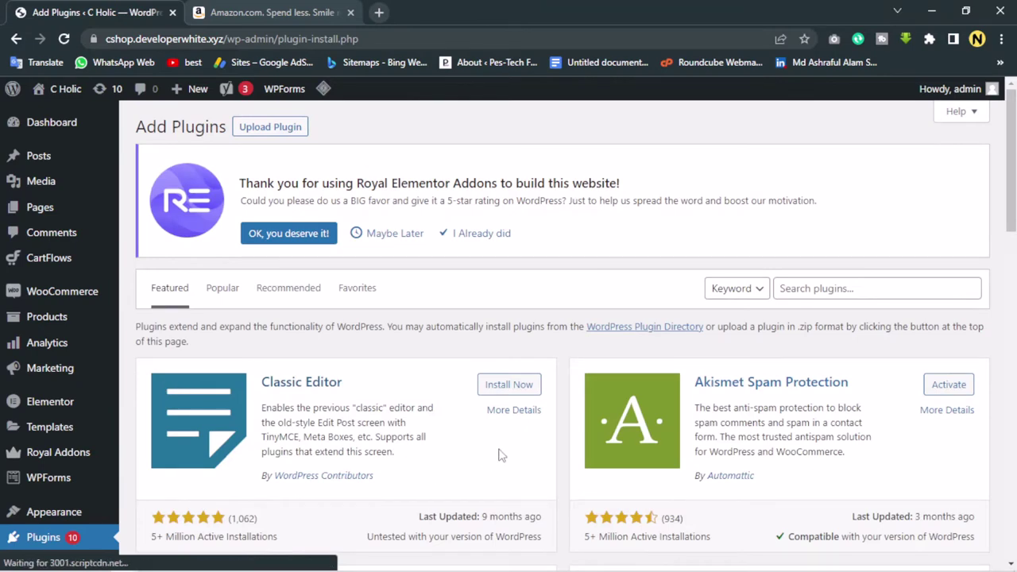
scroll(520, 445, "down", 1)
scroll(520, 443, "up", 1)
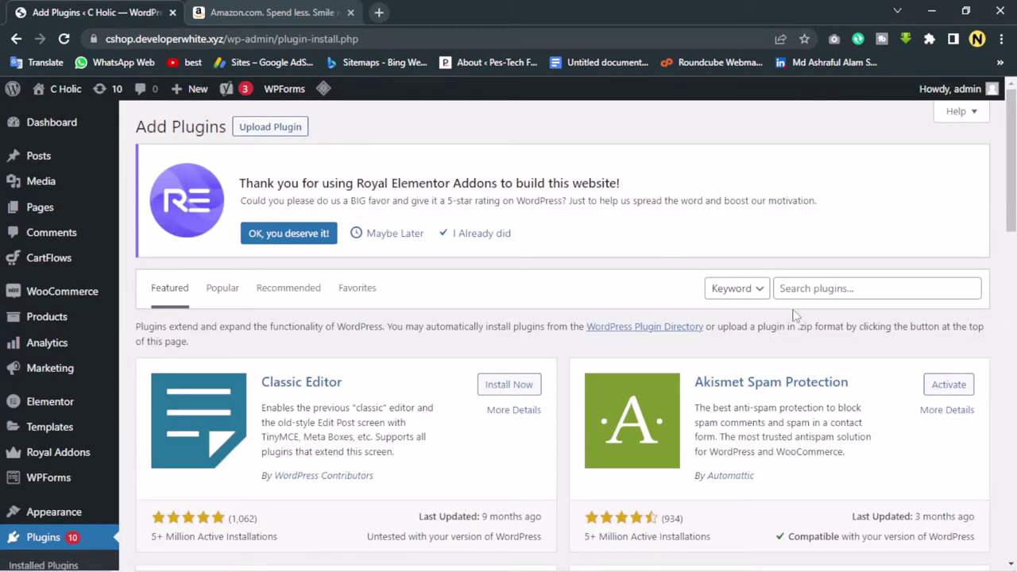
left_click(807, 288)
type("dokan")
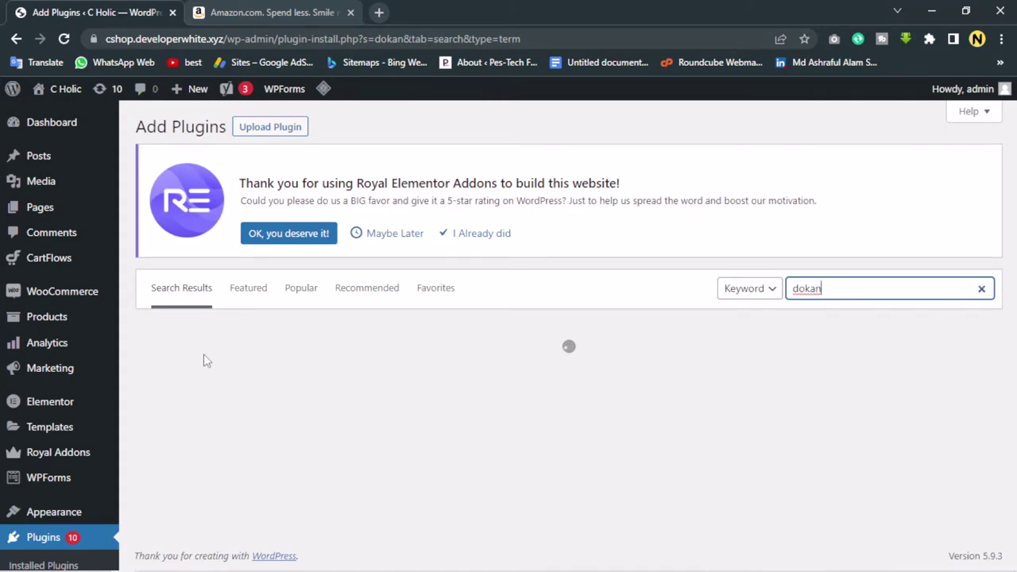
scroll(238, 356, "down", 2)
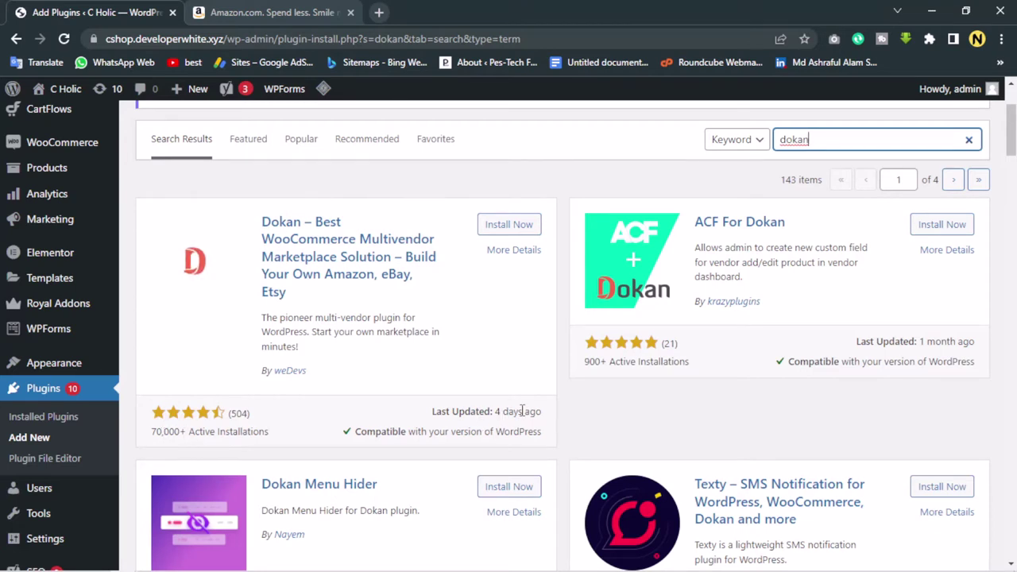
left_click(509, 224)
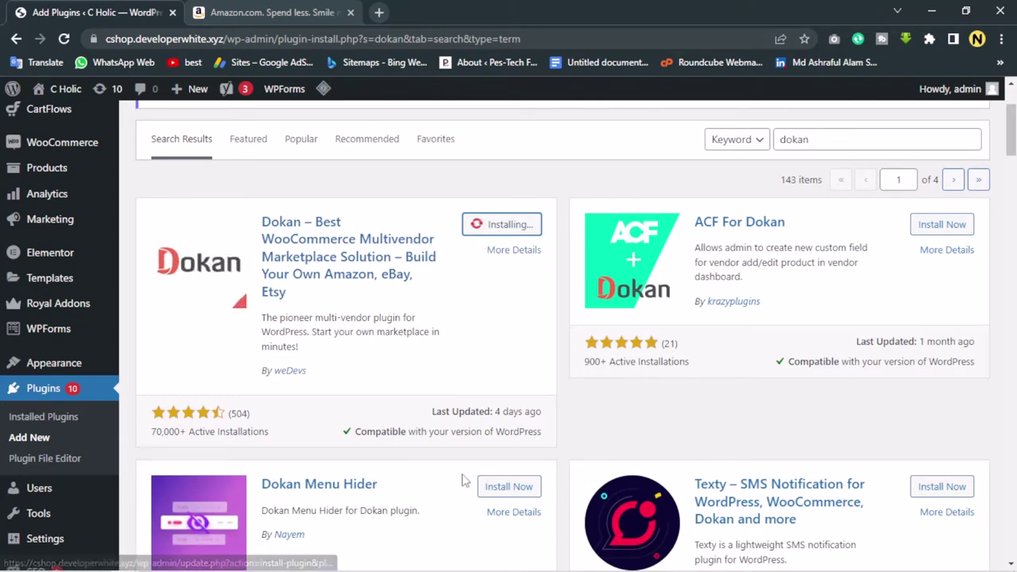
- Activate the Dokan plugin once it shows Installed!
scroll(466, 480, "down", 2)
scroll(467, 478, "down", 1)
scroll(469, 476, "up", 3)
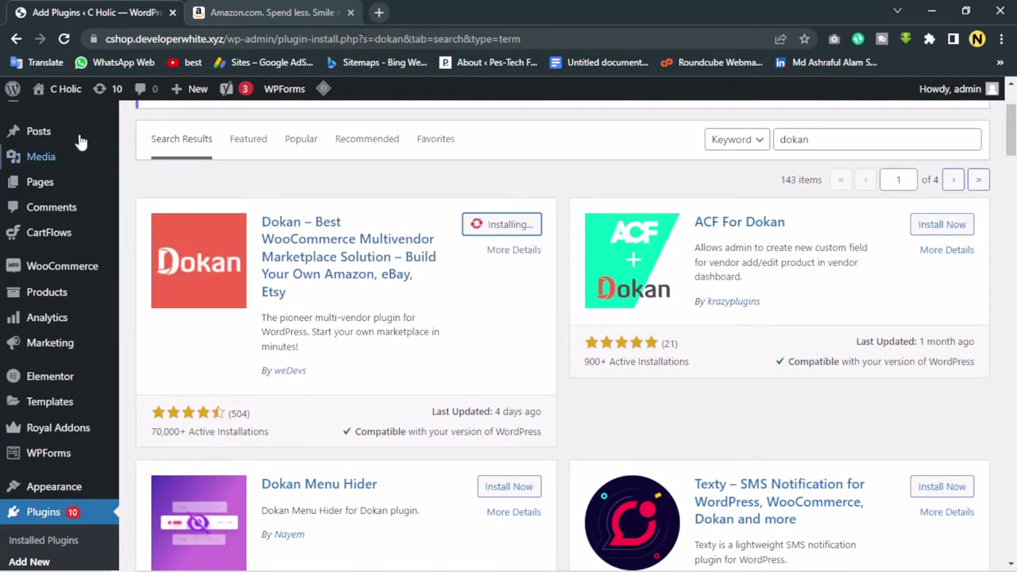
mouse_move(55, 101)
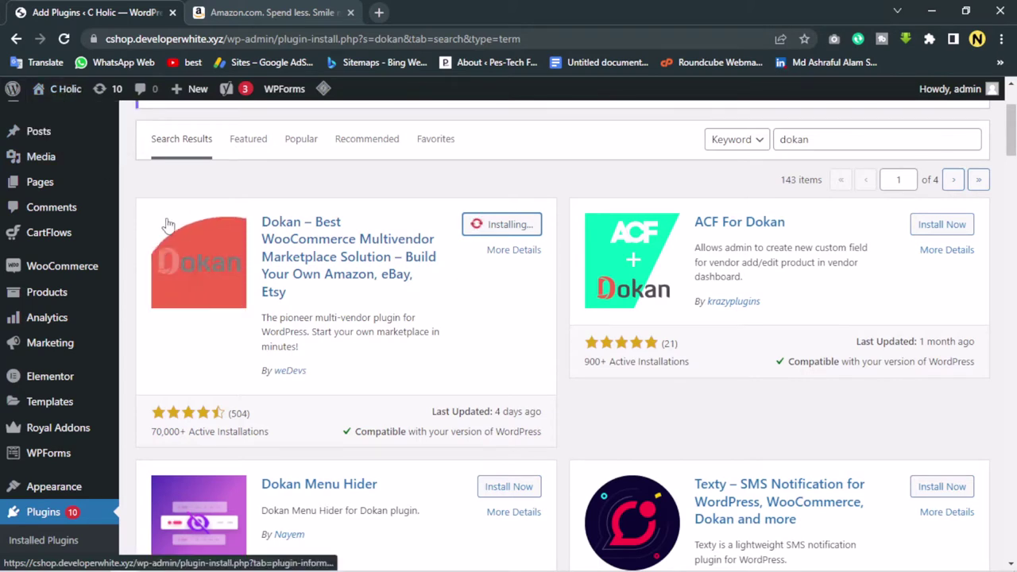
mouse_move(85, 195)
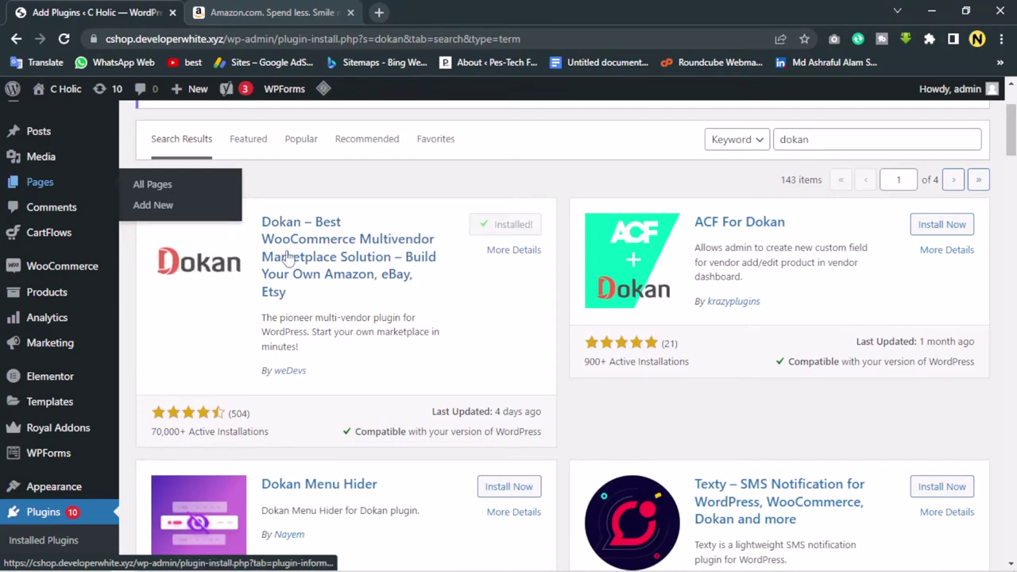
left_click(499, 225)
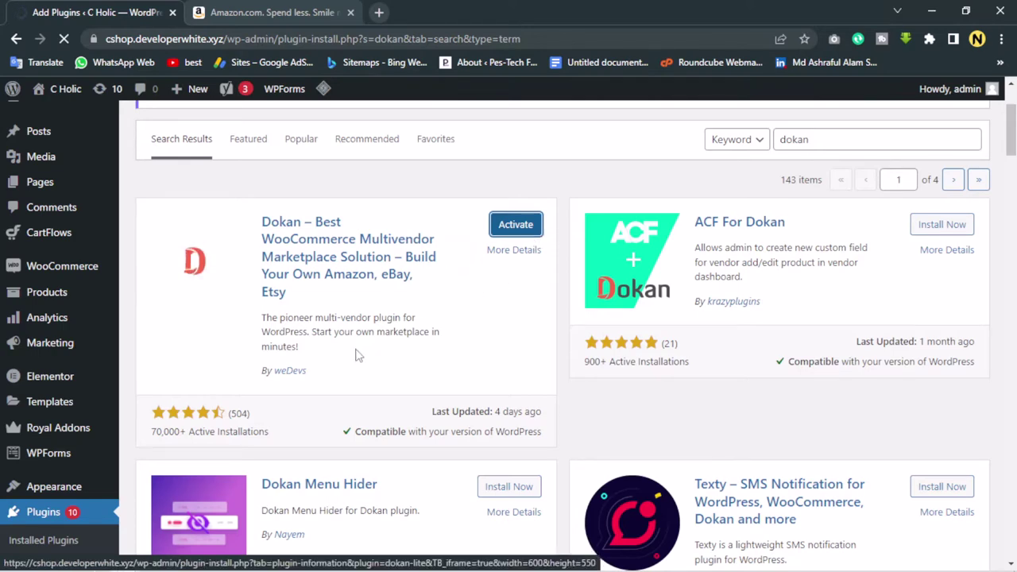
- Switch to the Amazon tab and show the Account & Lists flyout
key("ctrl+Tab")
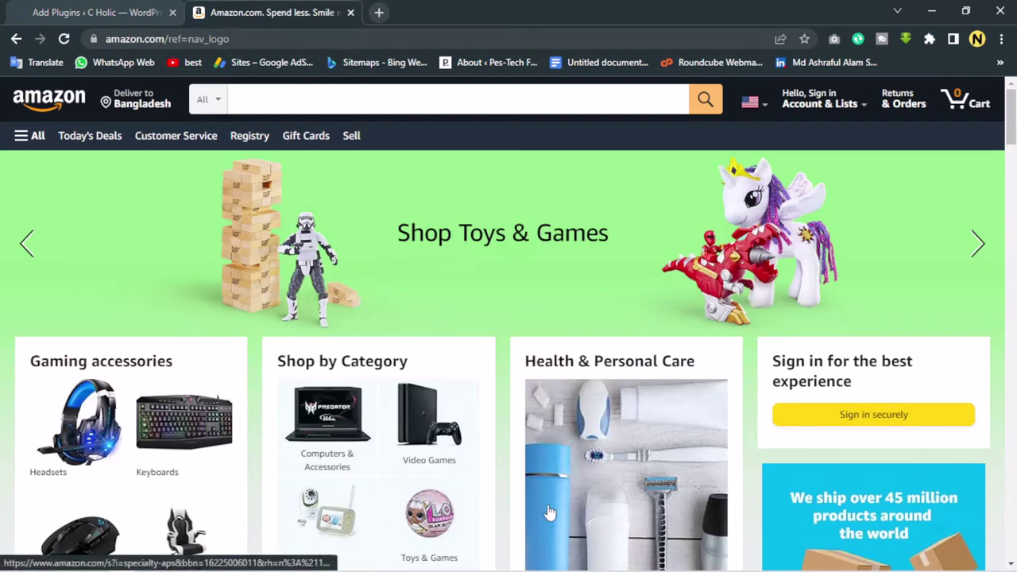
scroll(603, 492, "down", 2)
scroll(691, 215, "up", 2)
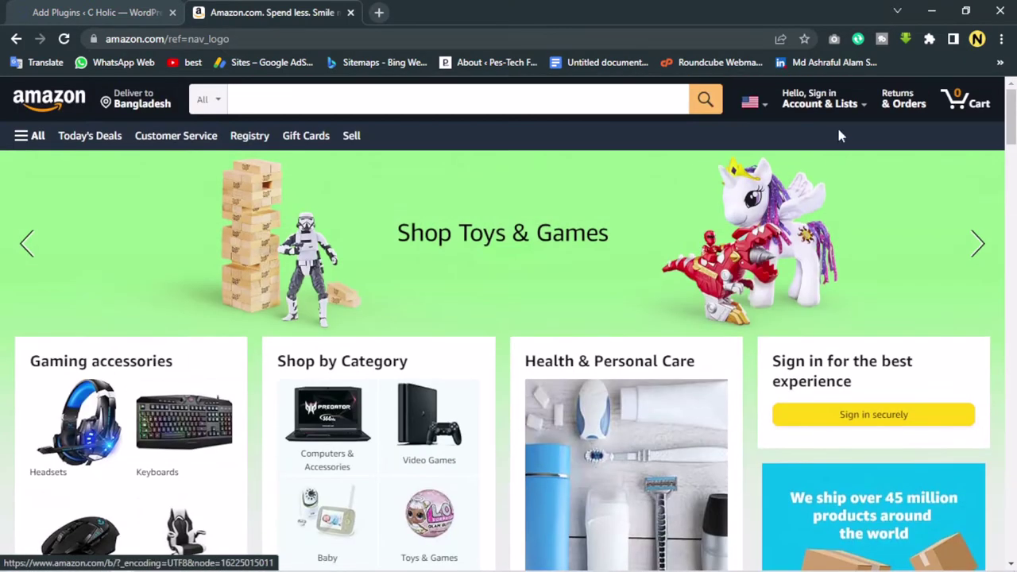
mouse_move(858, 110)
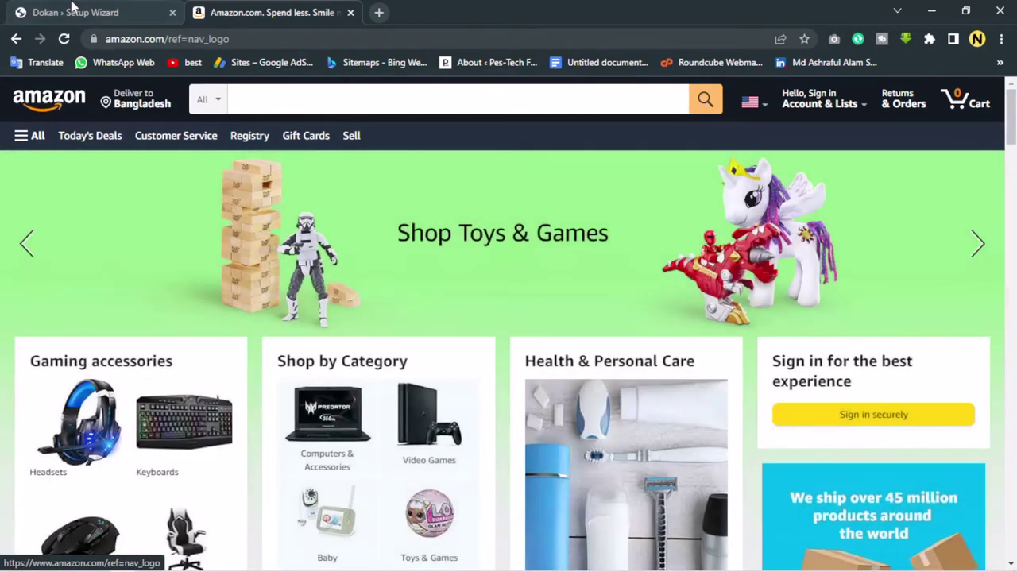
- Return to the Dokan Setup Wizard tab and launch it with Let's Go!
left_click(84, 11)
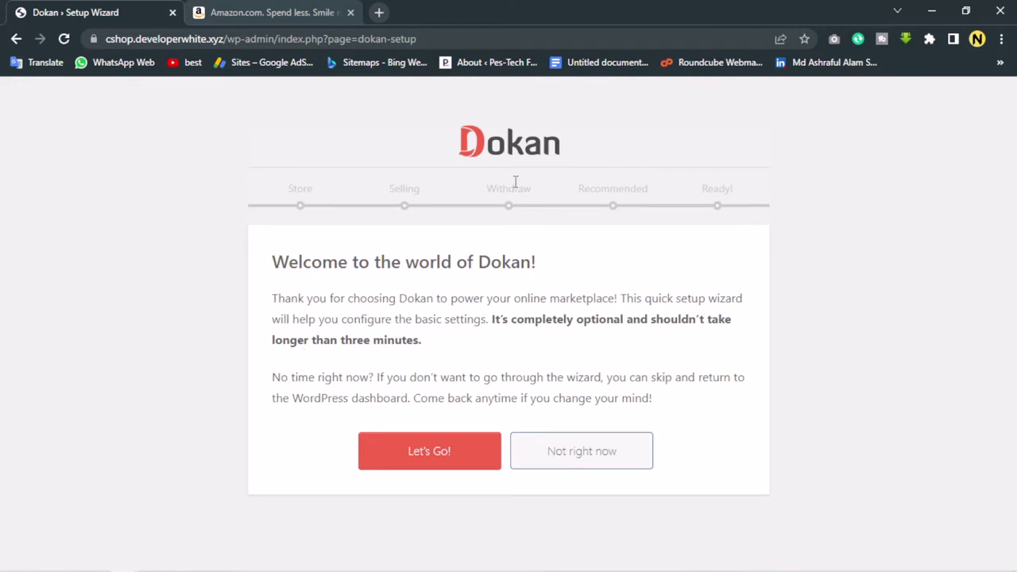
left_click(436, 455)
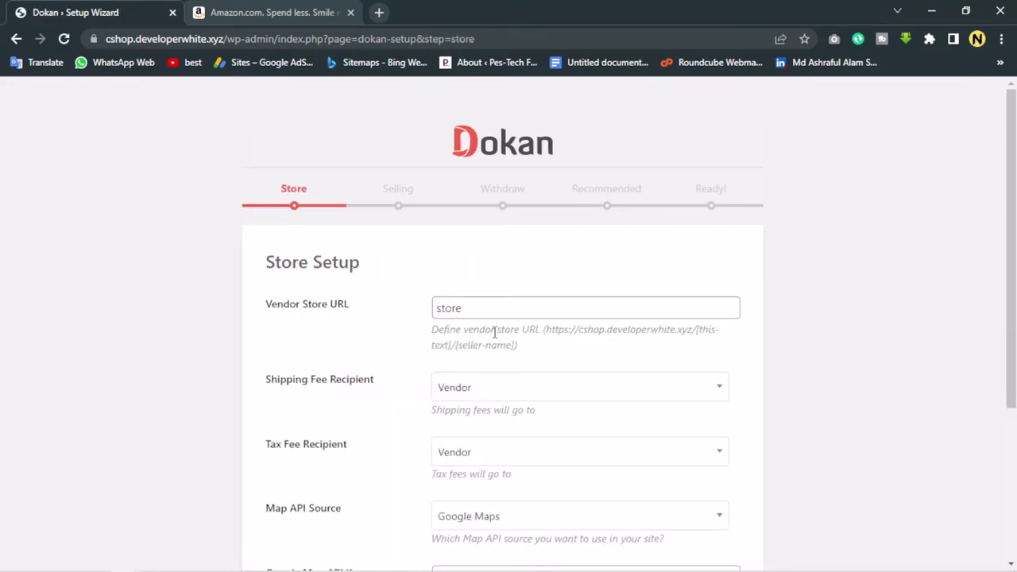
scroll(345, 347, "down", 2)
scroll(366, 329, "up", 2)
scroll(367, 330, "down", 3)
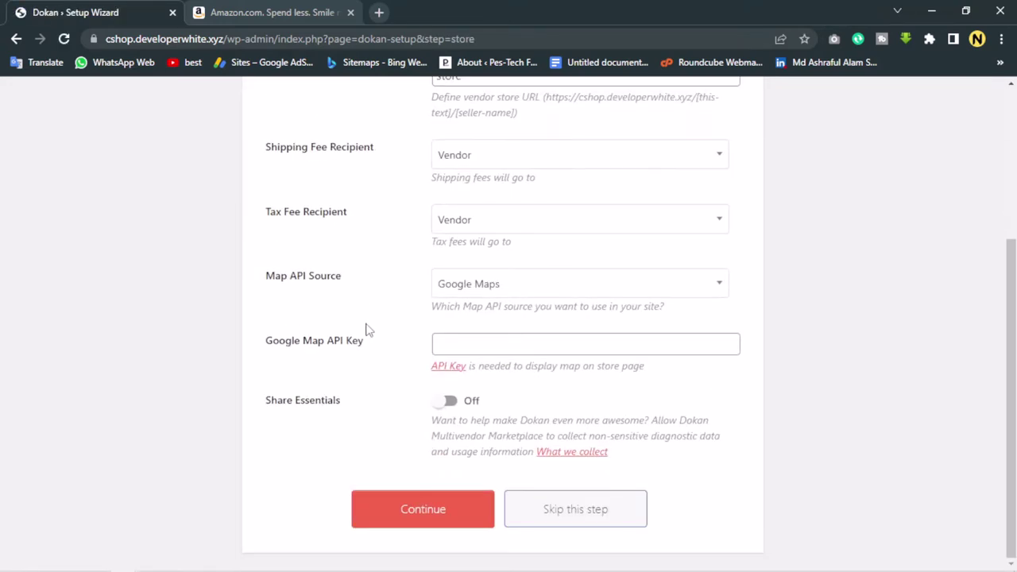
scroll(367, 334, "up", 3)
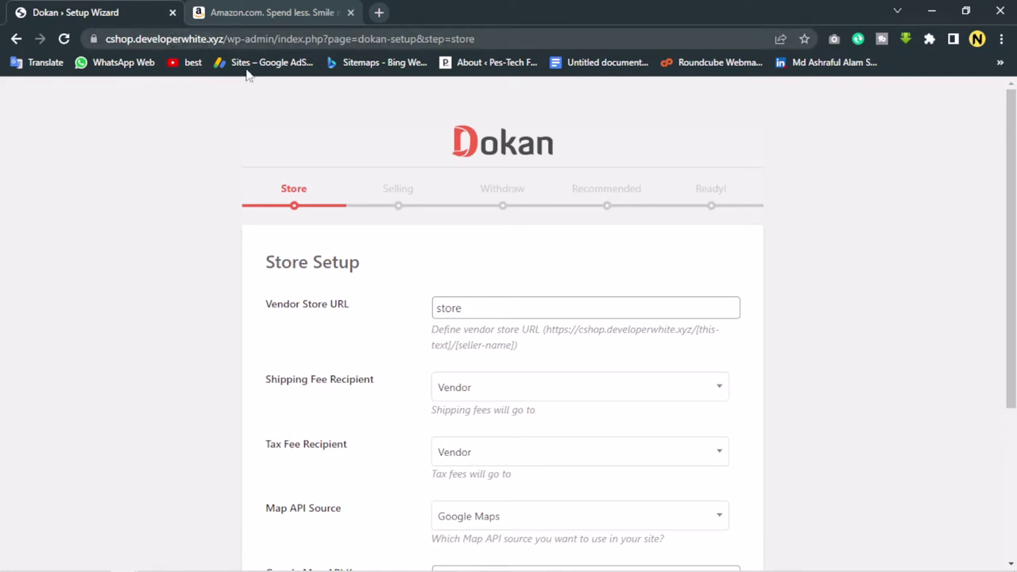
- Try editing the Vendor Store URL, then restore it to 'store'
left_click(469, 309)
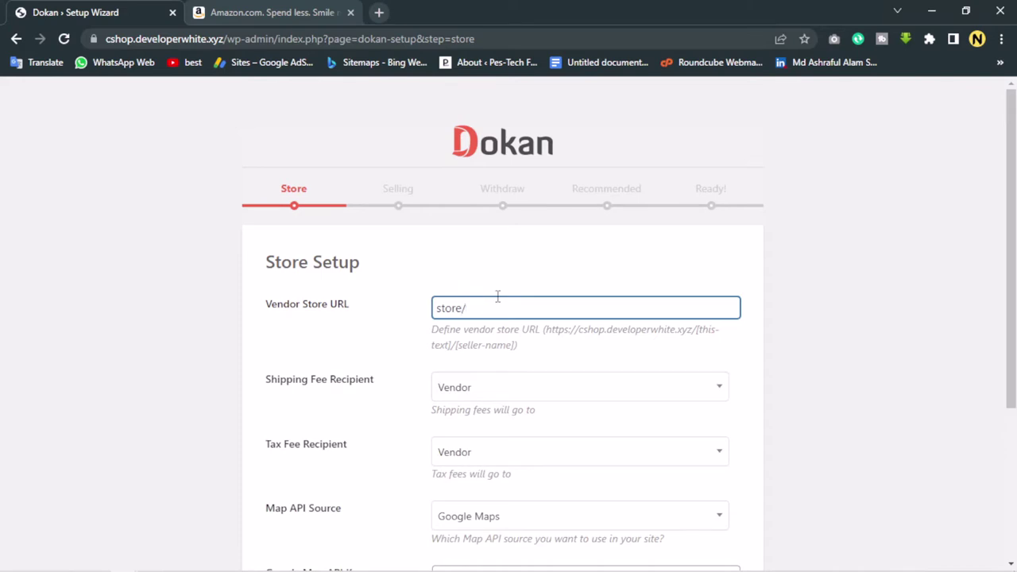
type("/thei")
type("shop")
key("BackSpace")
key("BackSpace")
key("BackSpace")
key("BackSpace")
key("BackSpace")
key("BackSpace")
key("BackSpace")
key("BackSpace")
key("BackSpace")
key("BackSpace")
left_click_drag(518, 344, 415, 331)
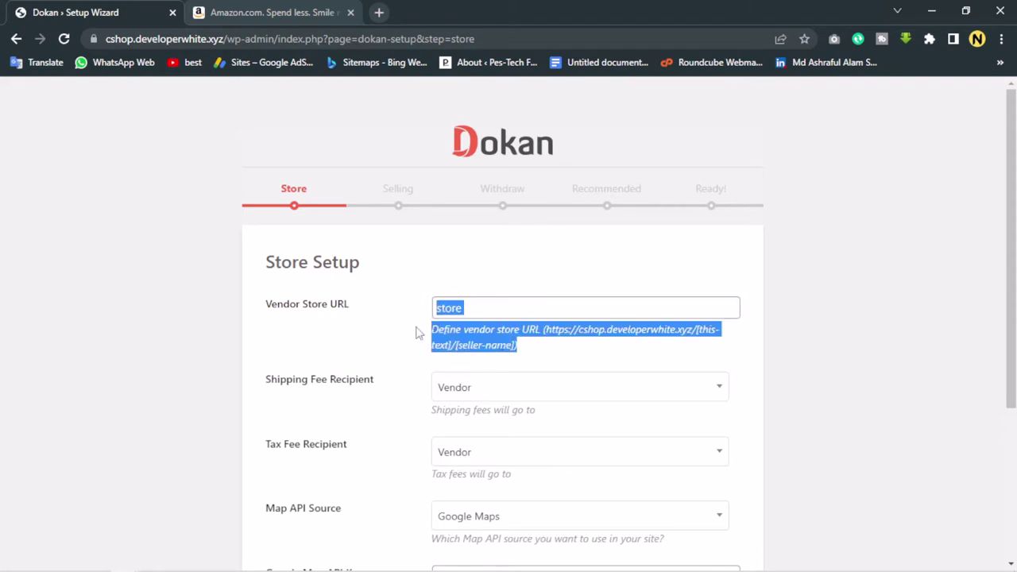
left_click(416, 331)
- Keep Vendor as Shipping Fee Recipient and review the Map API Source setting
scroll(416, 334, "down", 2)
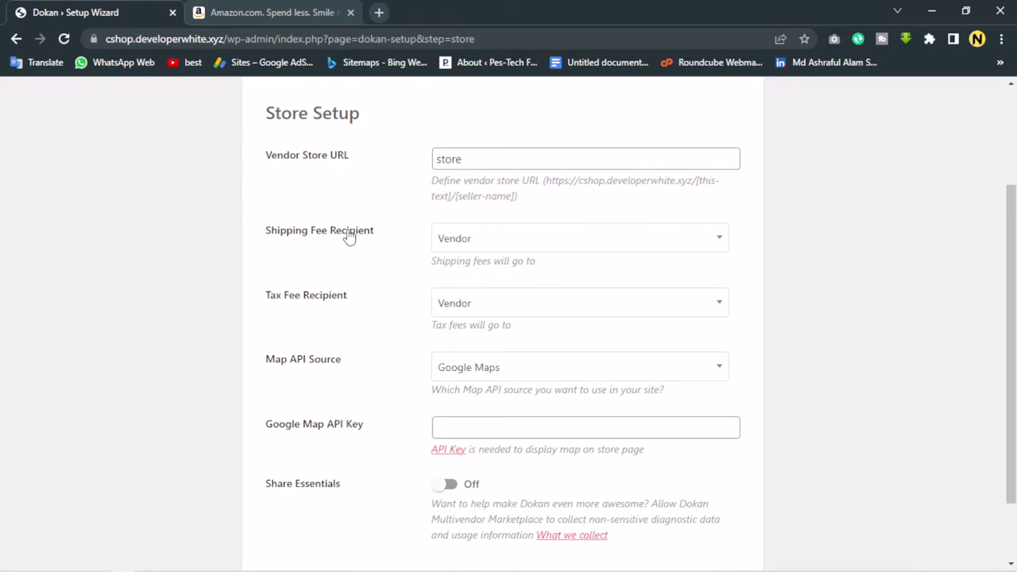
left_click(474, 242)
left_click(448, 259)
scroll(449, 258, "down", 1)
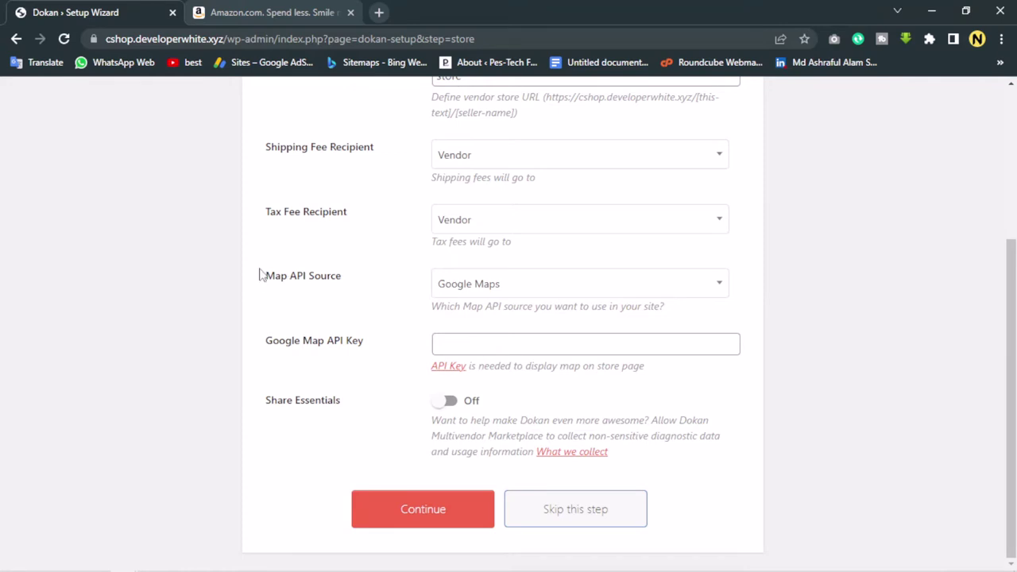
left_click_drag(280, 291, 325, 307)
left_click(328, 308)
- Save the Store step and switch New Vendor Enable Selling on
left_click(415, 513)
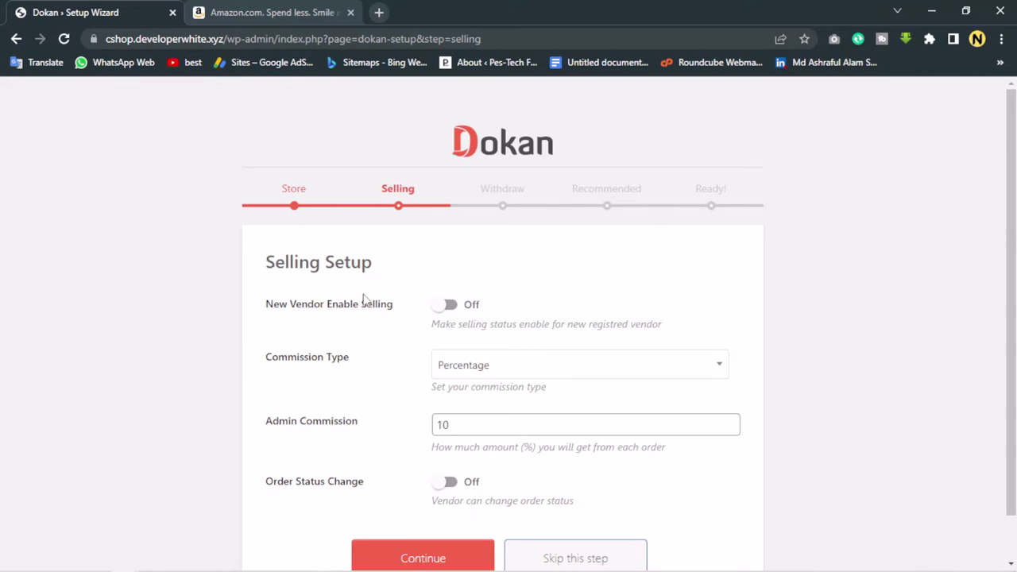
scroll(349, 302, "down", 1)
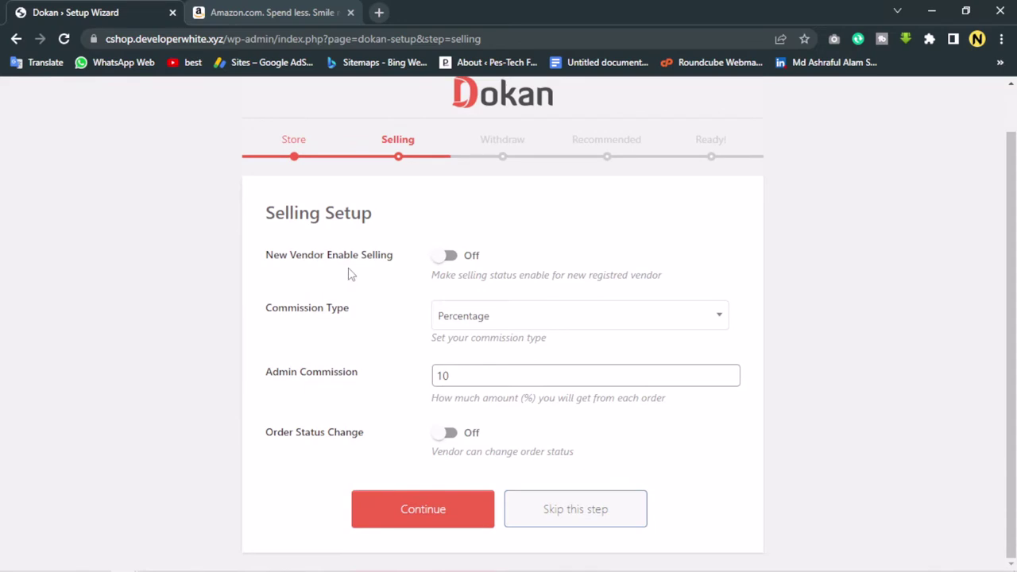
left_click(444, 258)
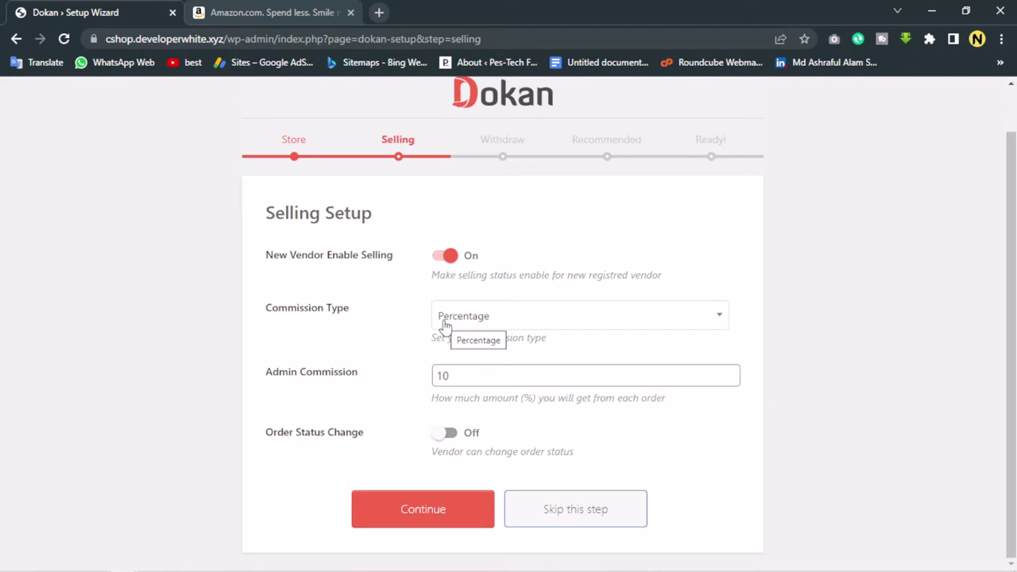
- Keep Percentage commission at 10, turn Order Status Change on, and continue
left_click(452, 320)
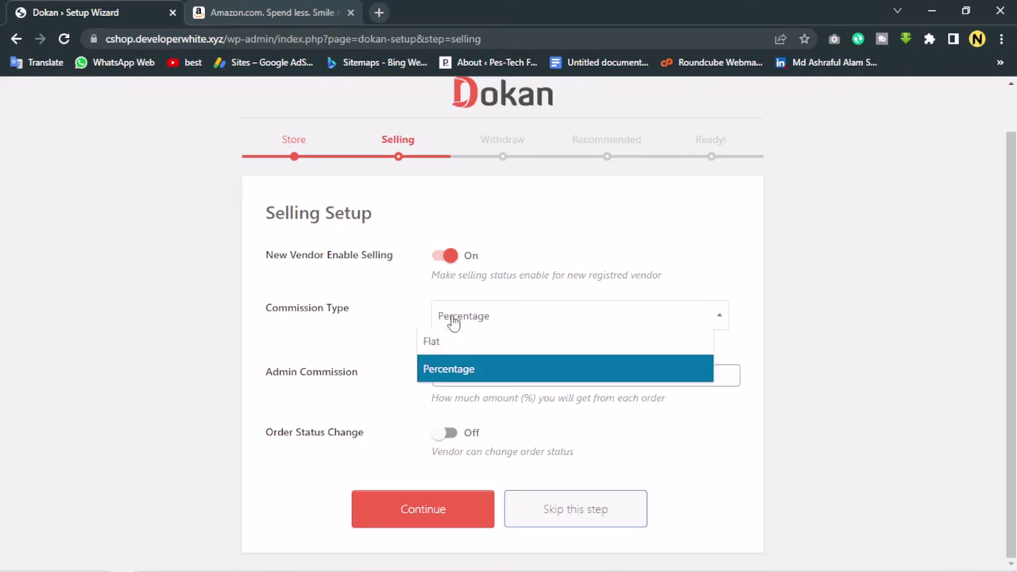
left_click(452, 320)
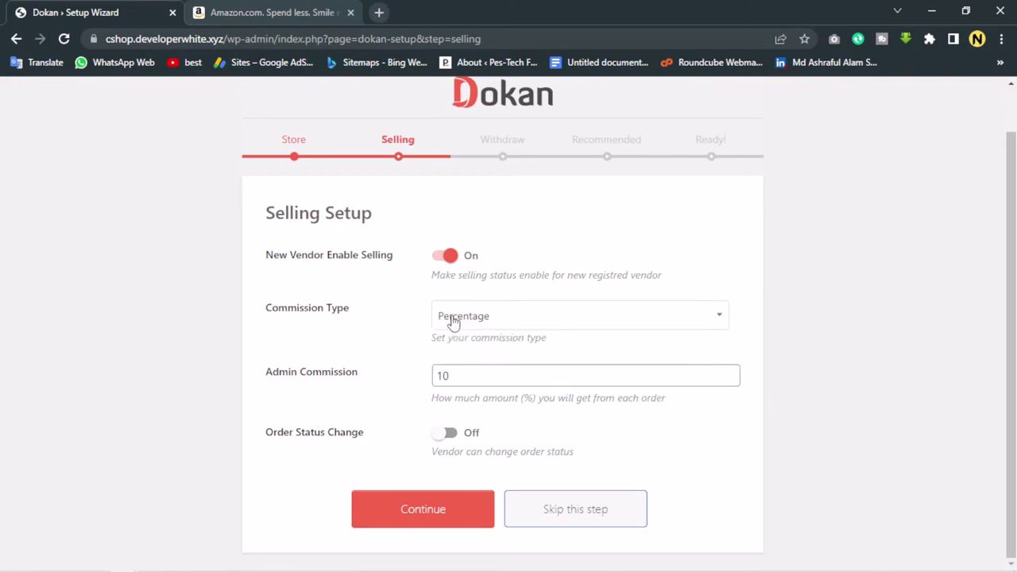
left_click(467, 376)
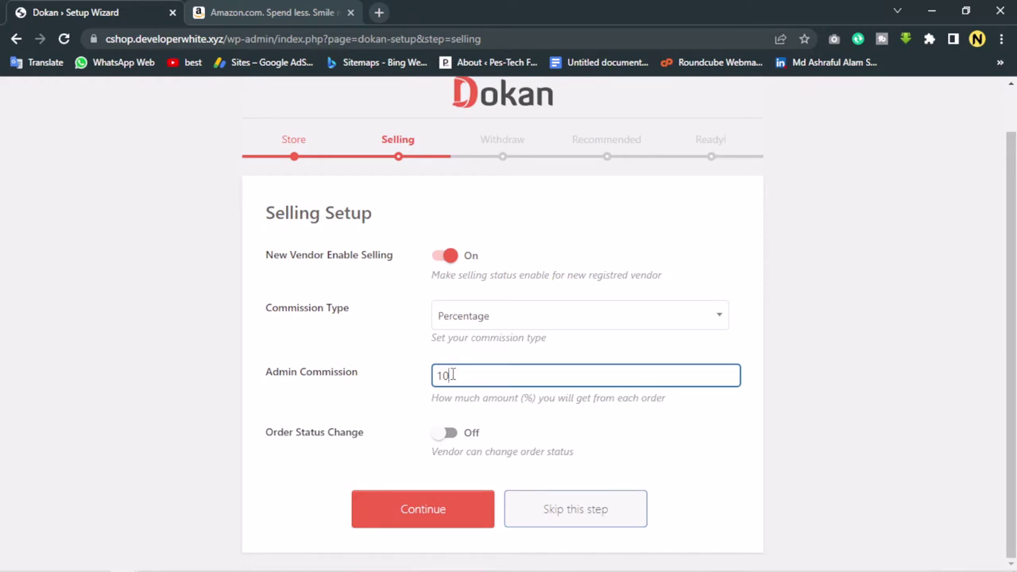
left_click(366, 412)
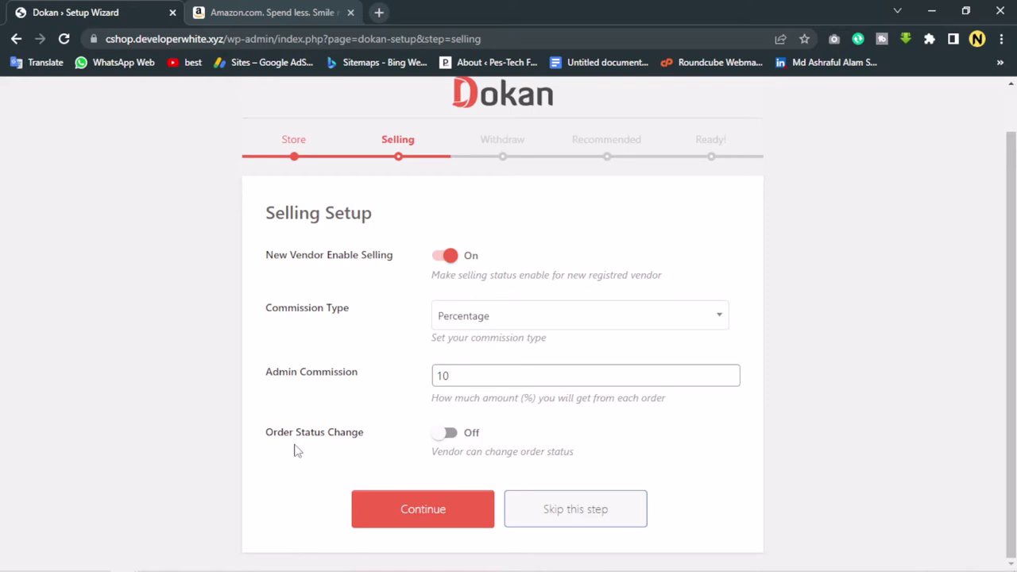
left_click(449, 436)
left_click(429, 513)
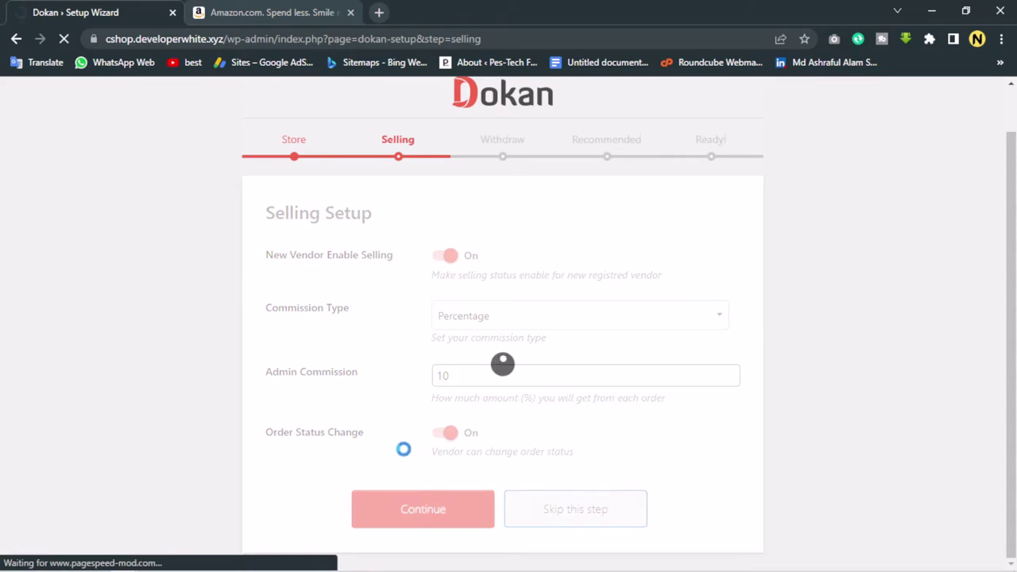
- Disable PayPal and enable Bank Transfer as withdraw methods
scroll(397, 445, "up", 1)
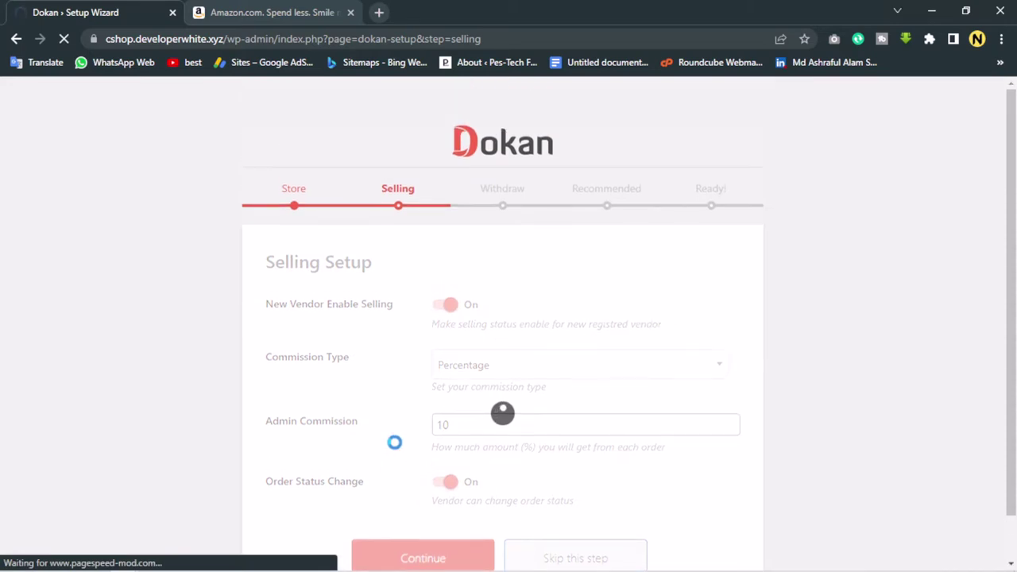
scroll(394, 442, "down", 1)
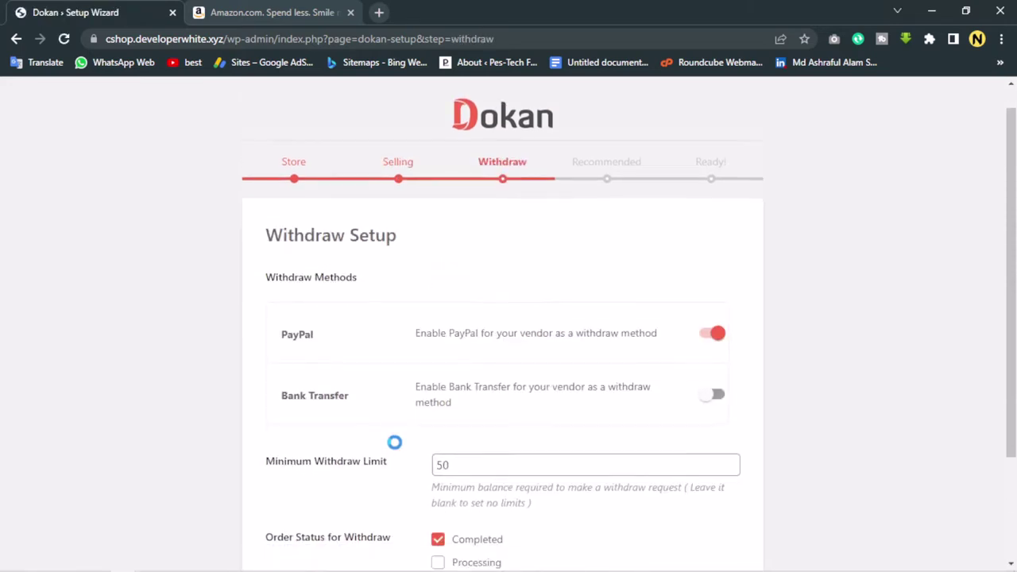
scroll(394, 443, "down", 3)
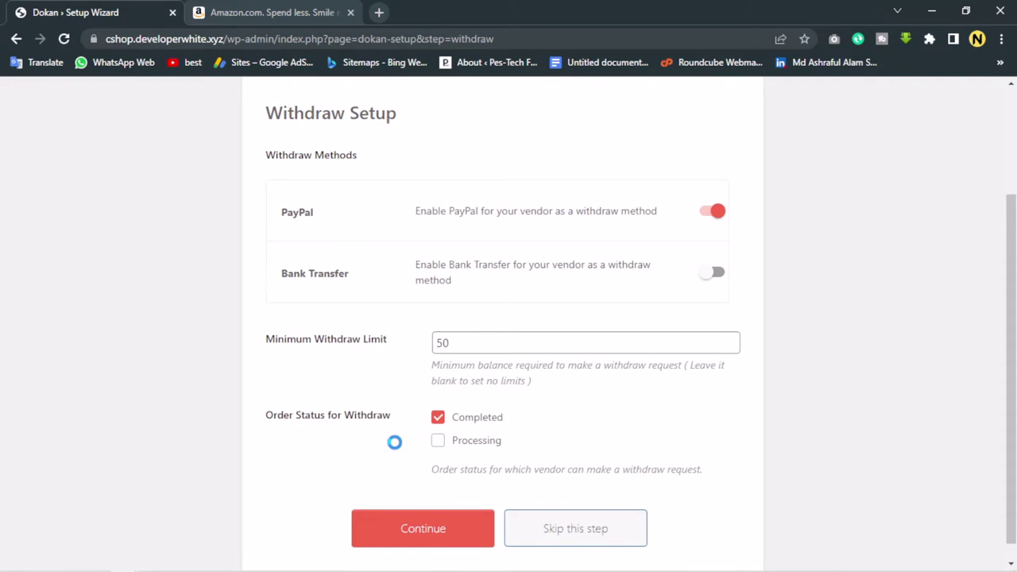
scroll(474, 424, "up", 4)
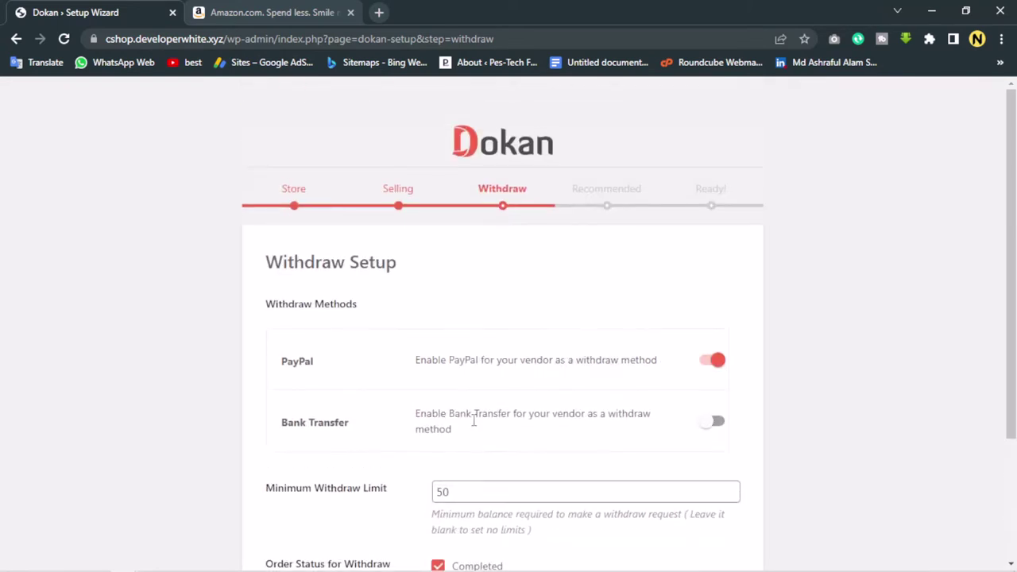
scroll(488, 414, "down", 2)
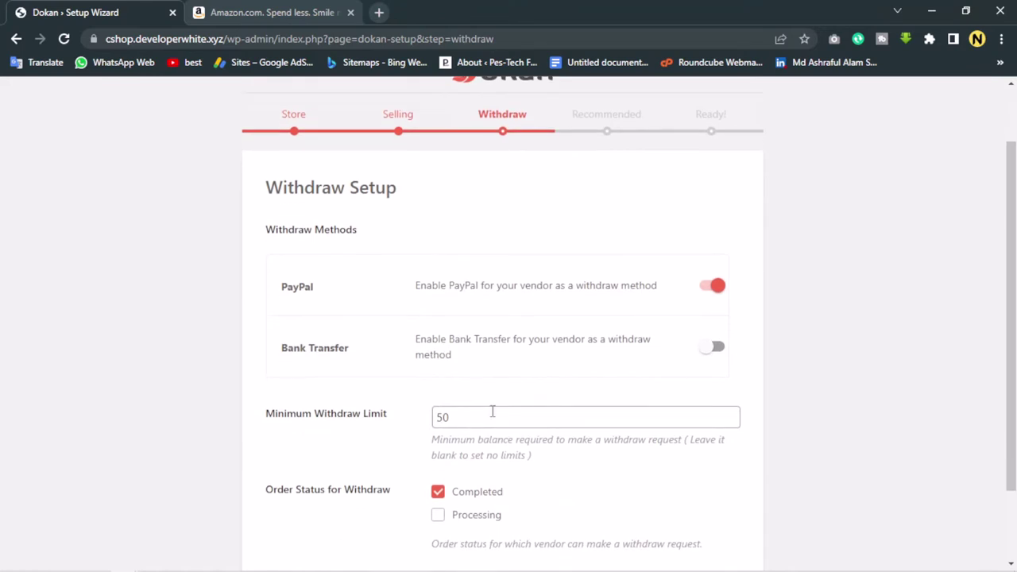
left_click(716, 286)
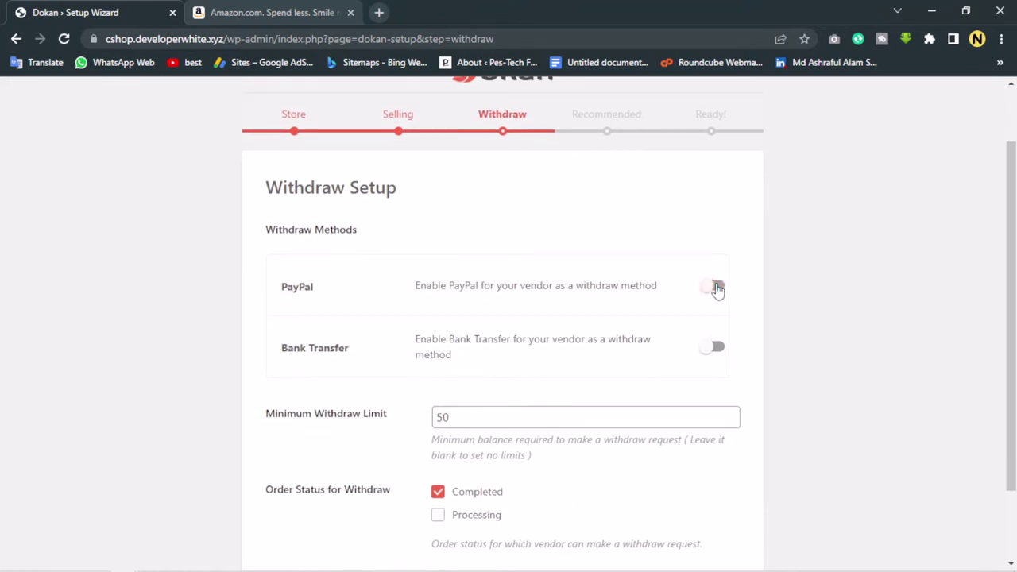
left_click(712, 349)
- Set the Minimum Withdraw Limit to 5000
scroll(508, 421, "down", 2)
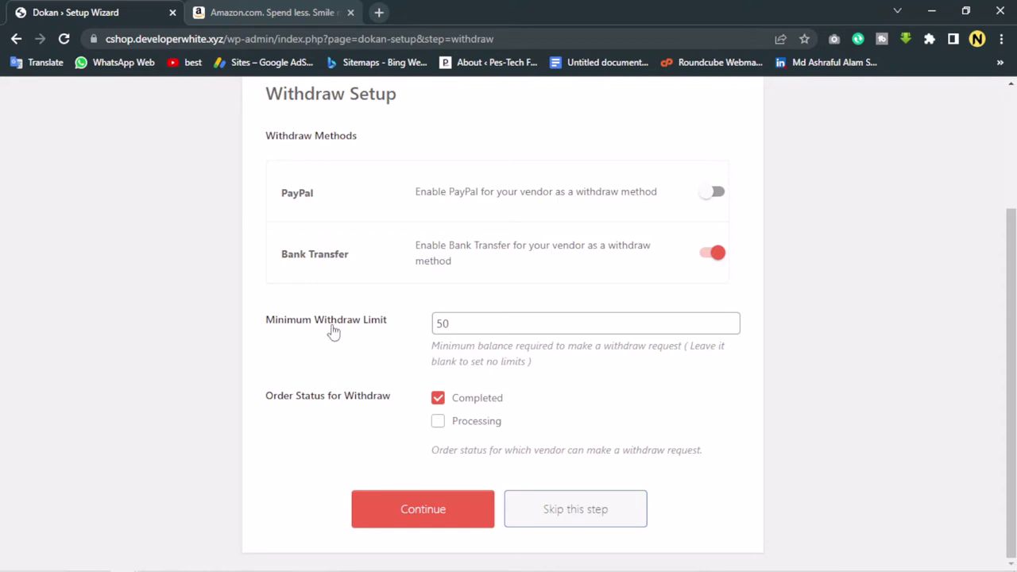
left_click(461, 319)
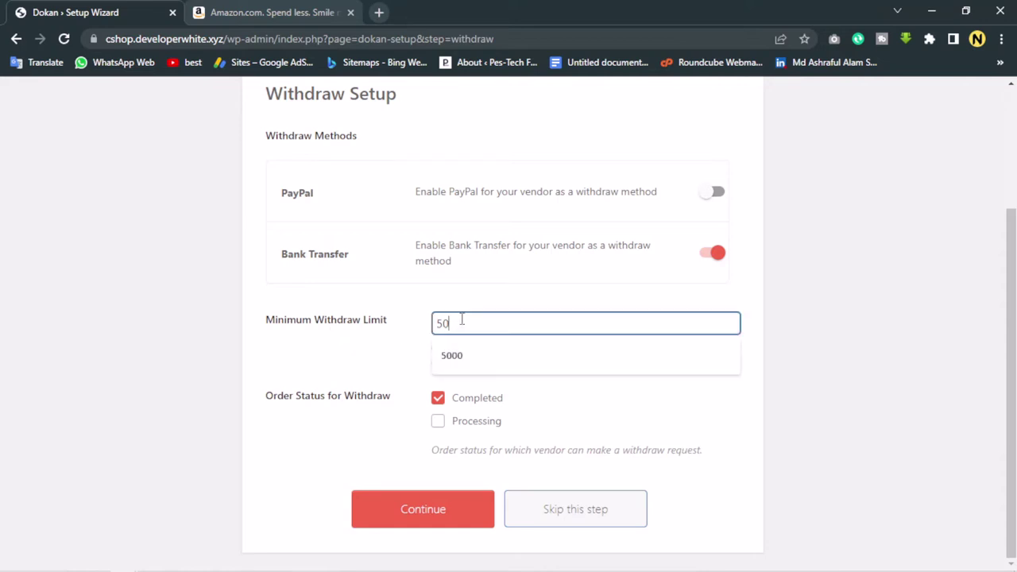
type("00")
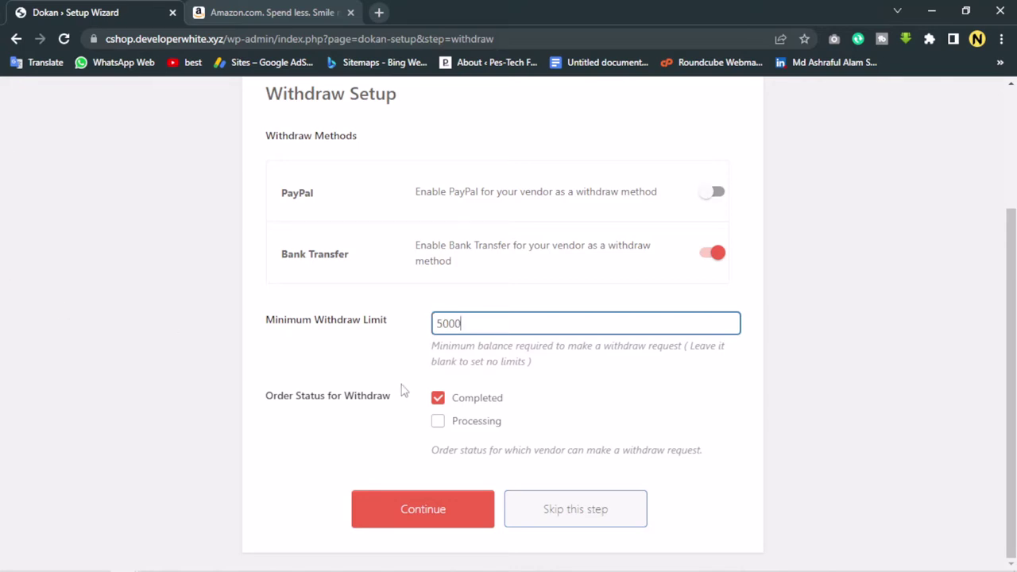
scroll(356, 369, "up", 1)
scroll(313, 357, "up", 2)
scroll(313, 355, "down", 2)
- Leave only Completed as withdraw order status and continue
left_click(437, 422)
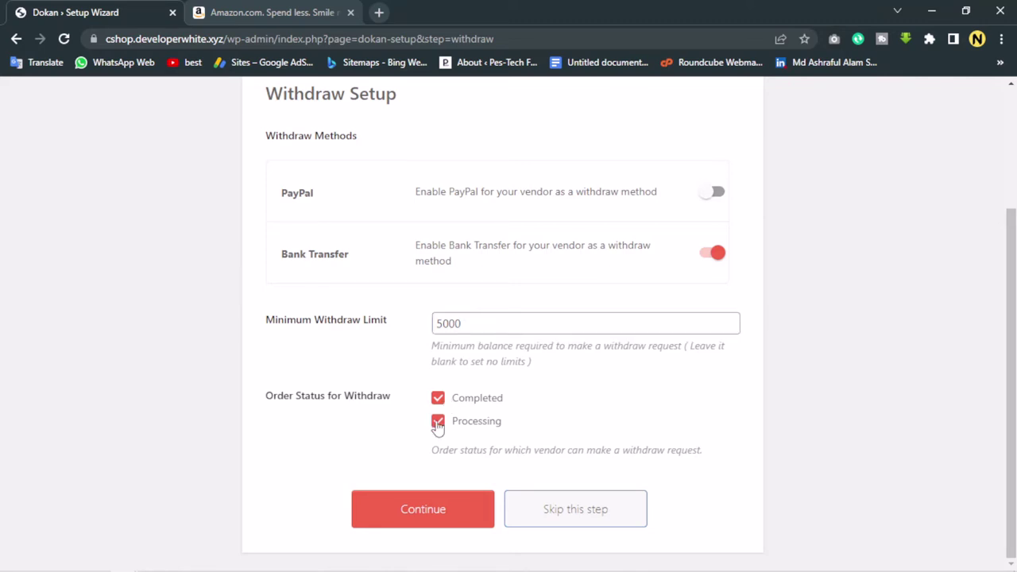
left_click(438, 423)
left_click(383, 506)
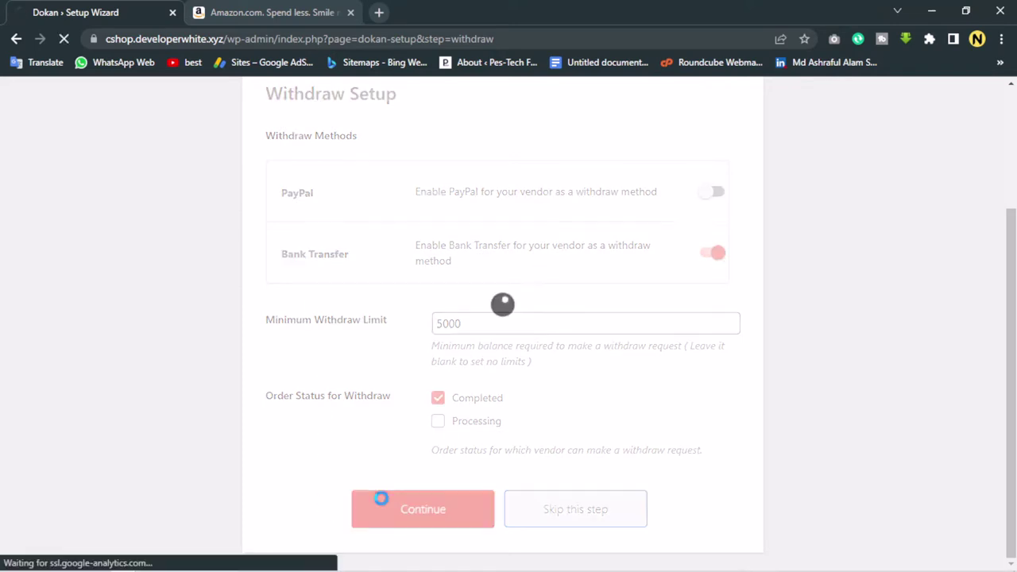
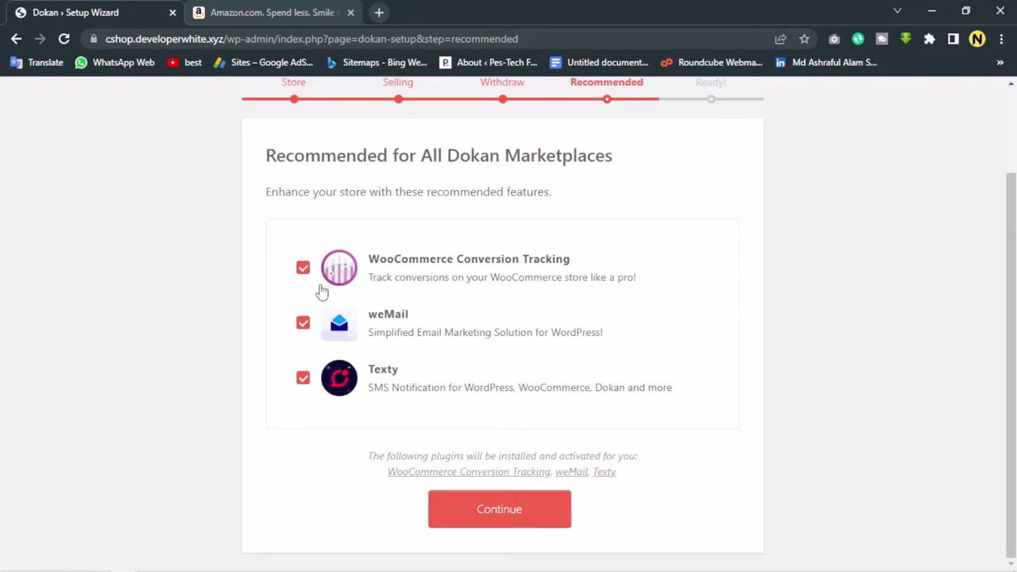
- Finish the setup wizard without WooCommerce Conversion Tracking, weMail or Texty, then go to the Dokan Dashboard
left_click(303, 269)
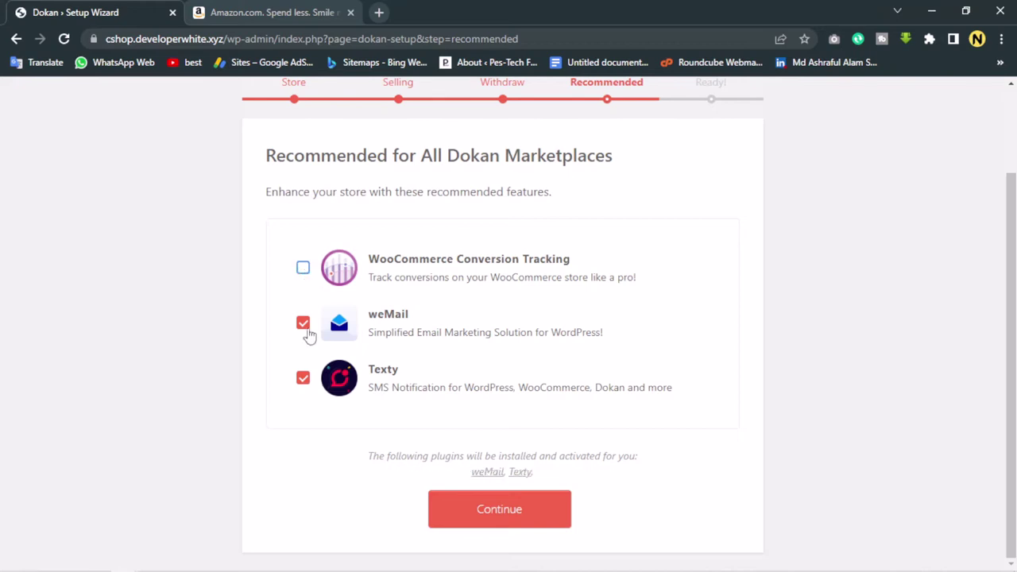
left_click(302, 324)
left_click(305, 379)
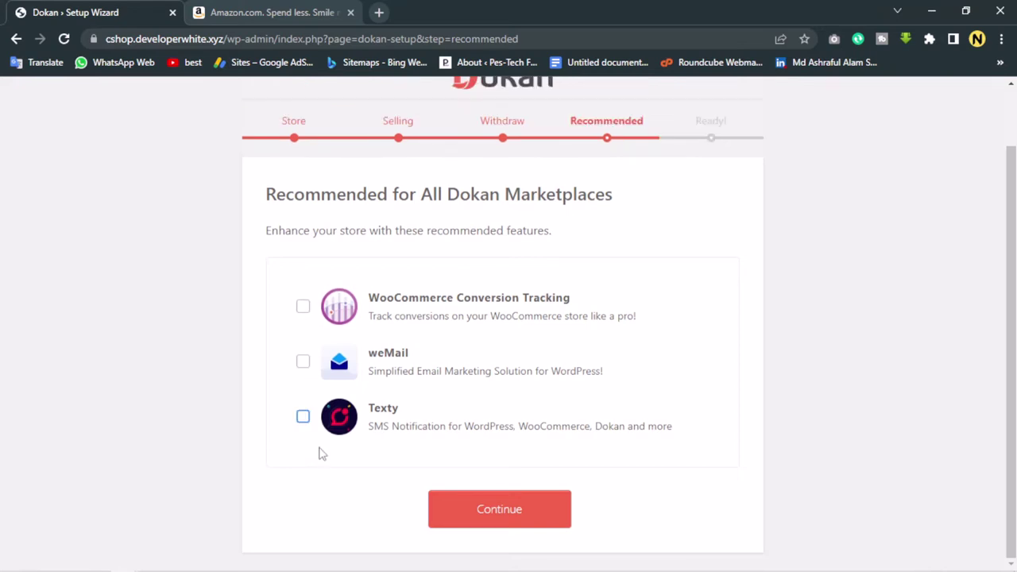
left_click(488, 507)
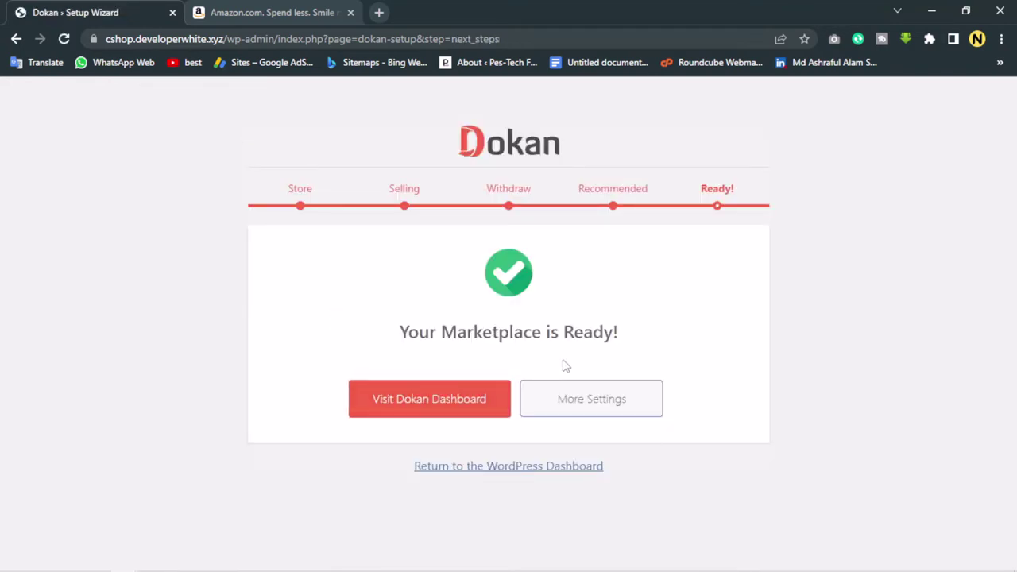
left_click(461, 407)
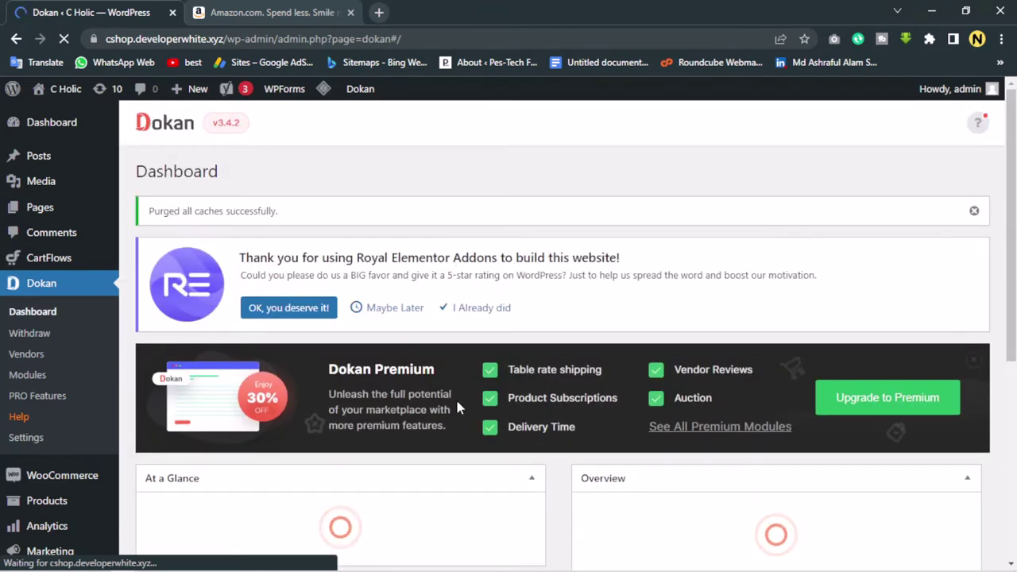
- Dismiss the 'Purged all caches' notice, review the Dokan Dashboard, and go to Dokan Settings
left_click(974, 210)
scroll(448, 418, "down", 3)
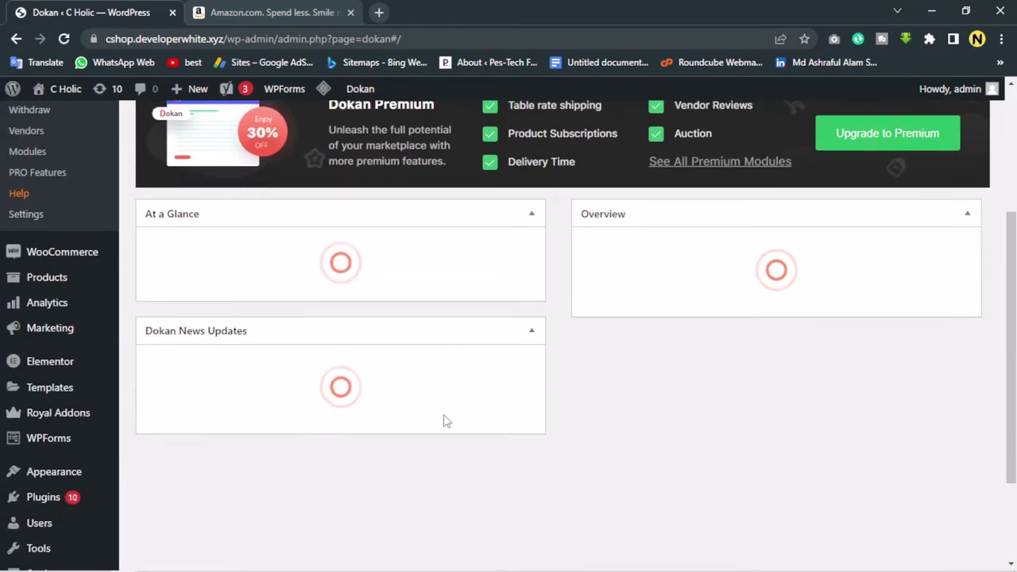
scroll(448, 411, "up", 3)
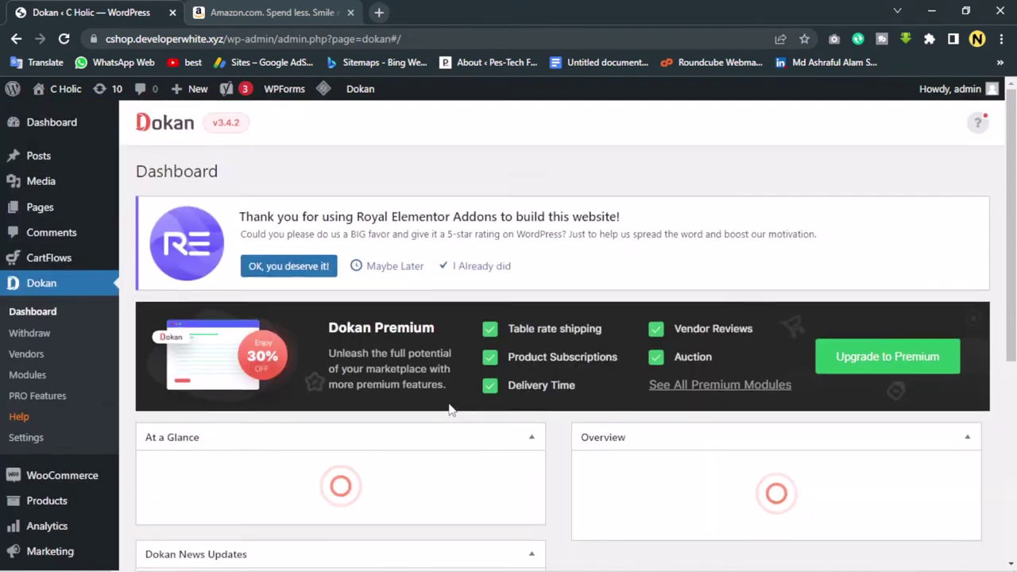
scroll(39, 389, "down", 3)
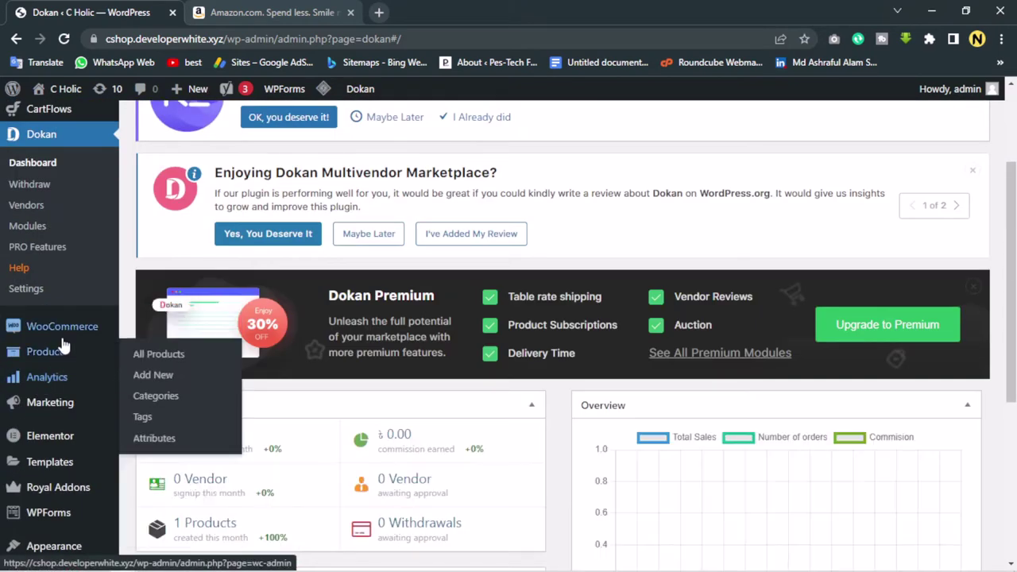
scroll(64, 339, "up", 2)
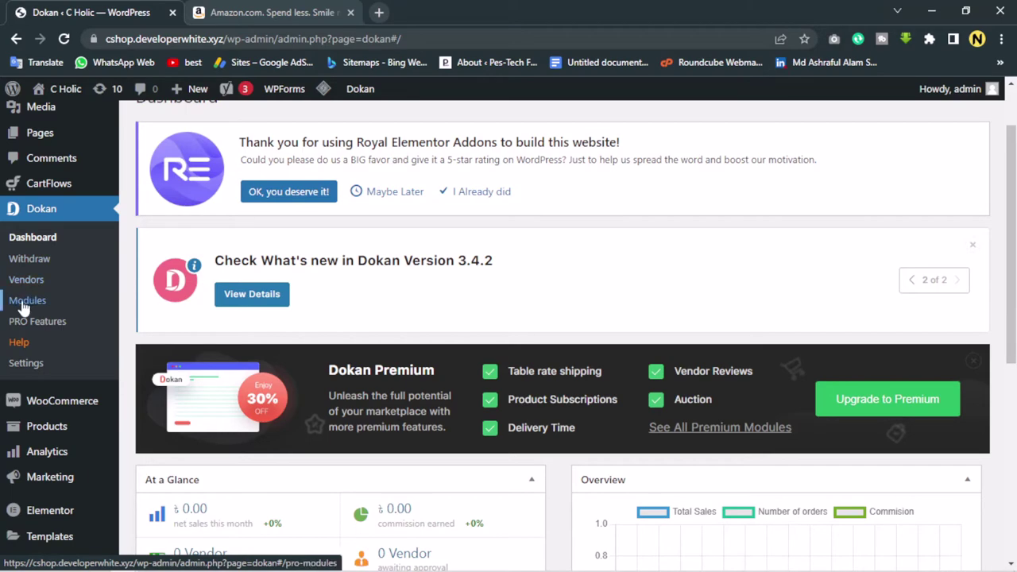
scroll(524, 459, "down", 3)
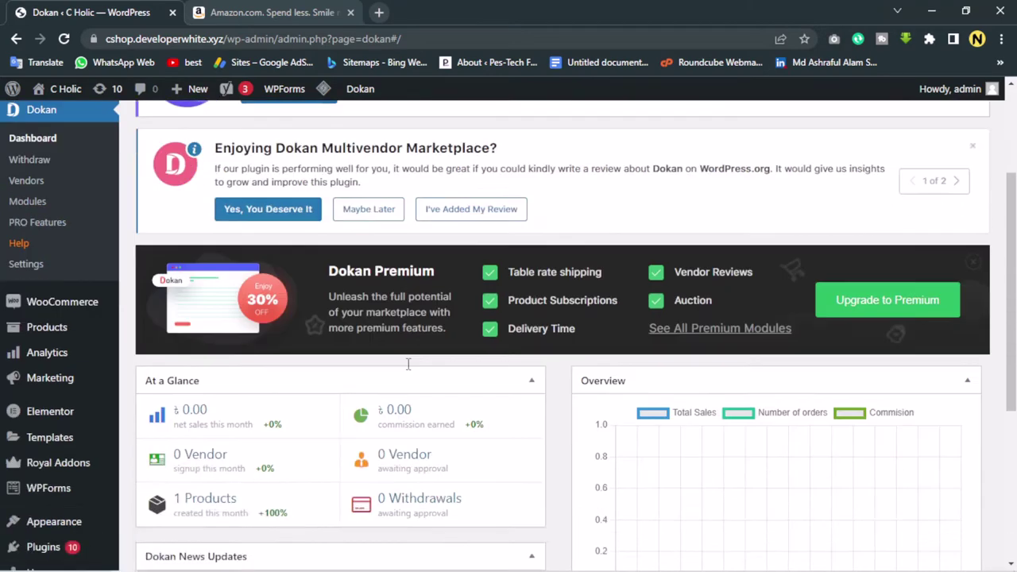
scroll(524, 460, "down", 1)
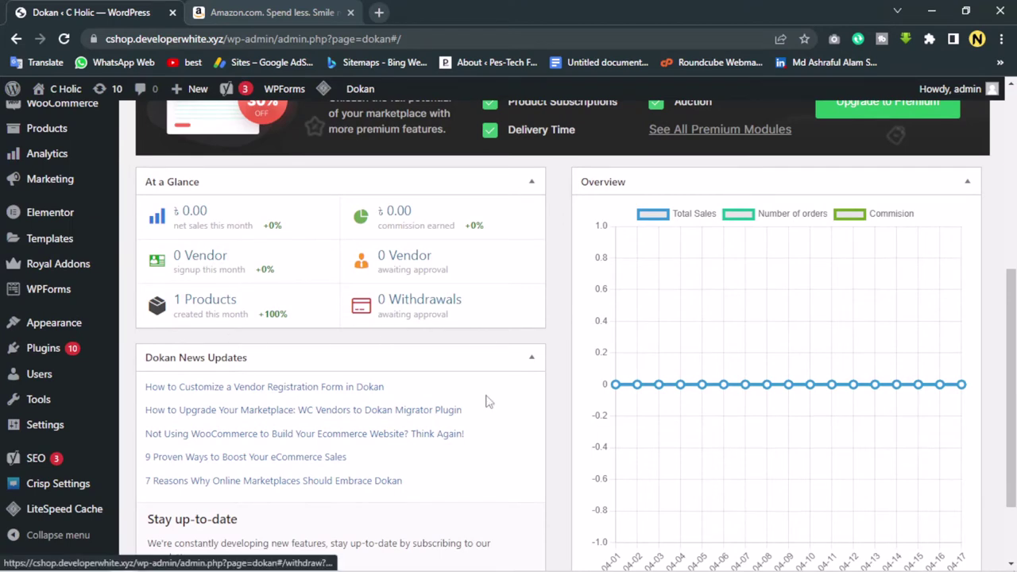
scroll(487, 402, "down", 2)
scroll(493, 393, "up", 6)
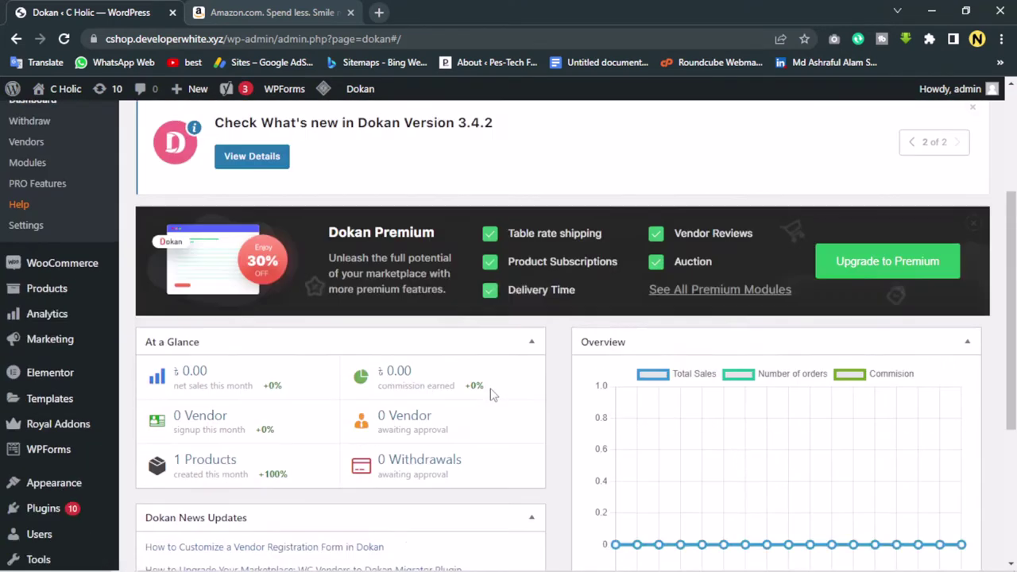
scroll(93, 359, "up", 3)
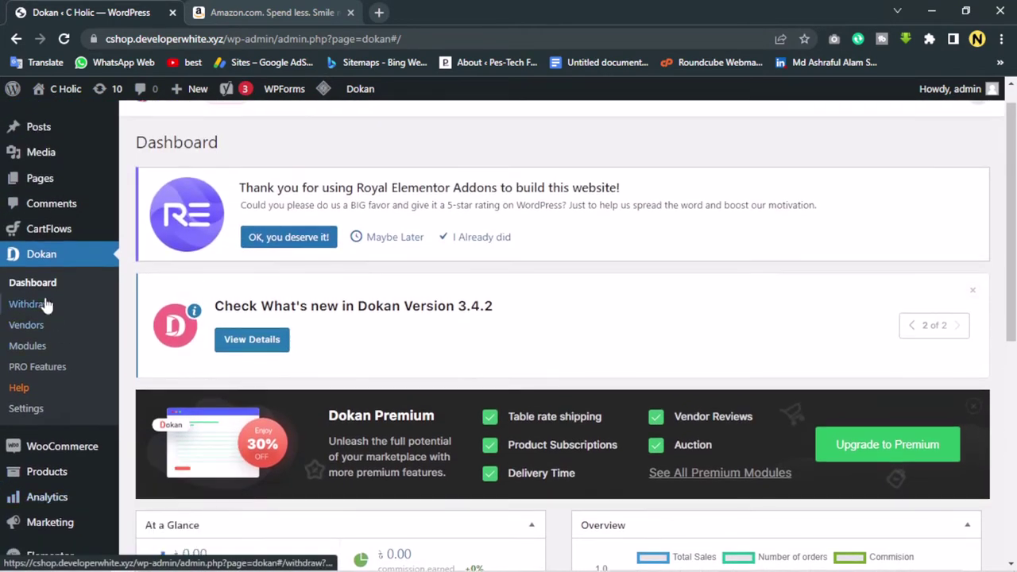
left_click(26, 408)
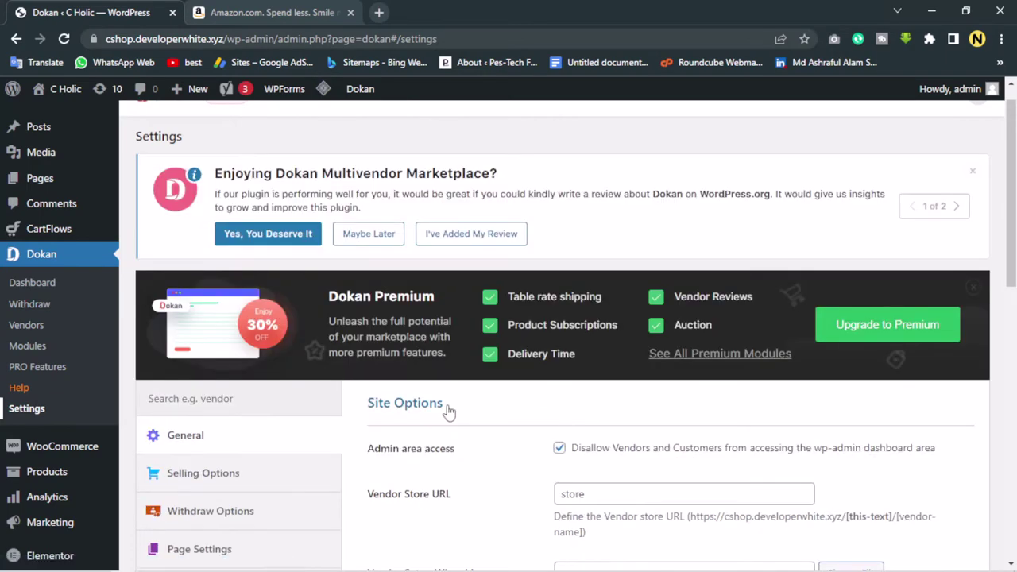
- Dismiss the review notice and keep vendors and customers barred from wp-admin, then go to the Amazon tab
left_click(974, 175)
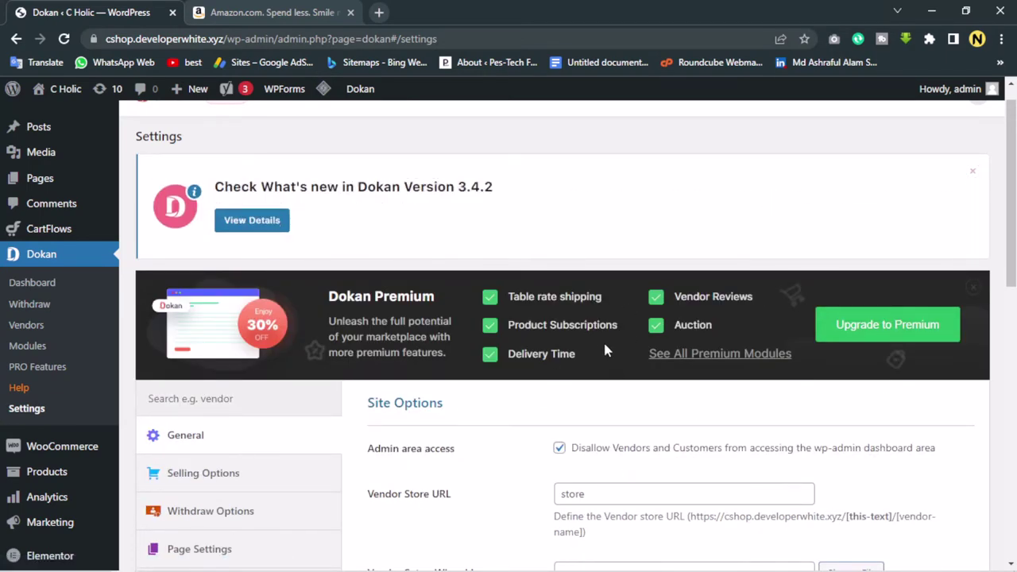
scroll(603, 349, "down", 3)
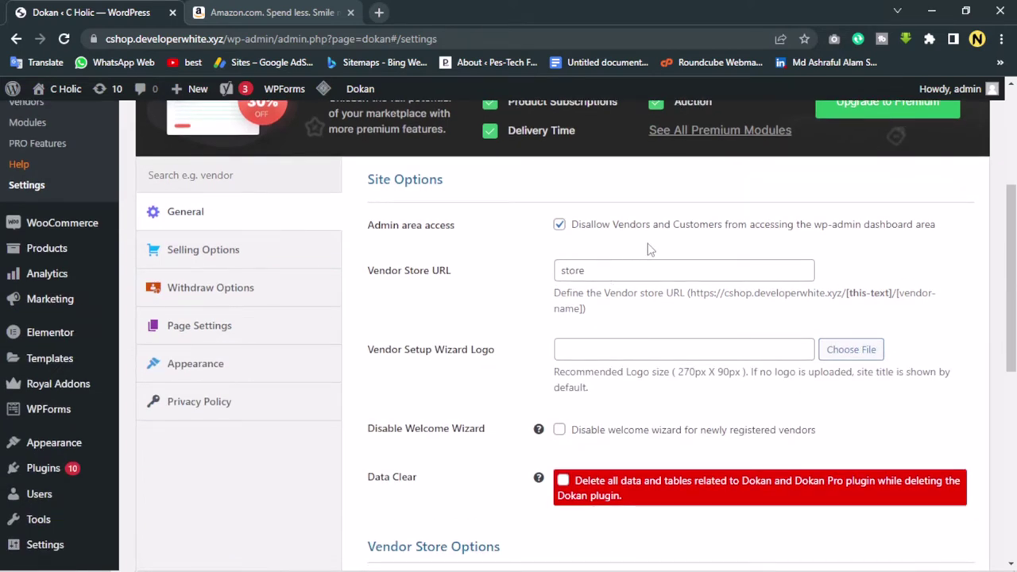
left_click(560, 225)
left_click(559, 225)
mouse_move(28, 97)
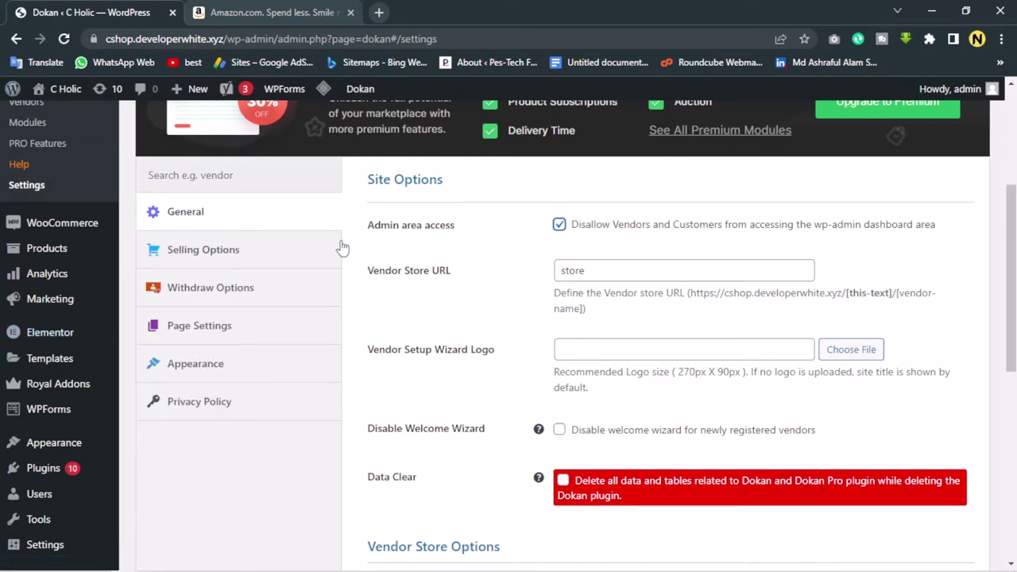
left_click(262, 12)
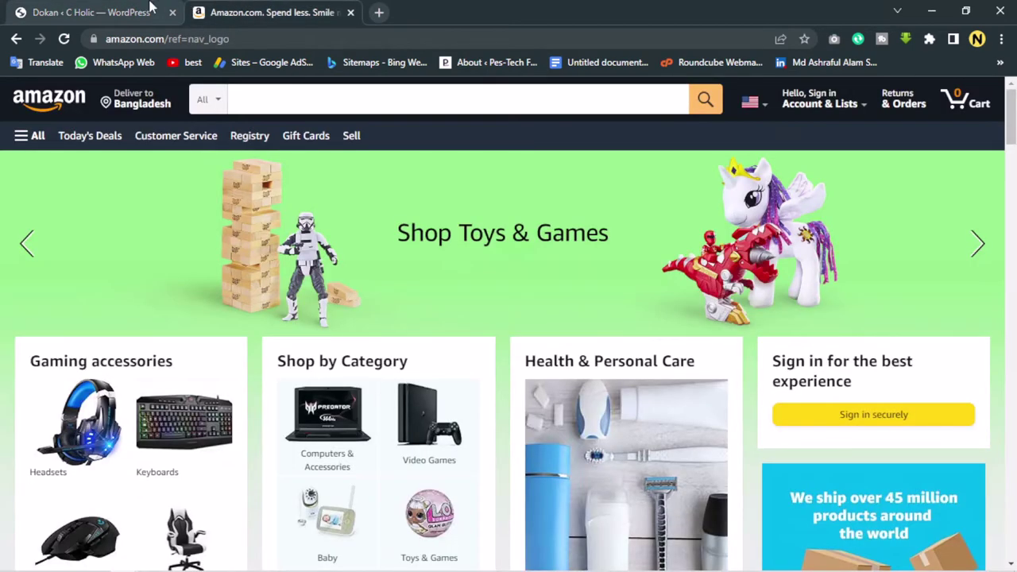
- Open the C Holic live site from Visit Site in a new browser tab
left_click(151, 7)
mouse_move(48, 91)
right_click(50, 116)
left_click(71, 120)
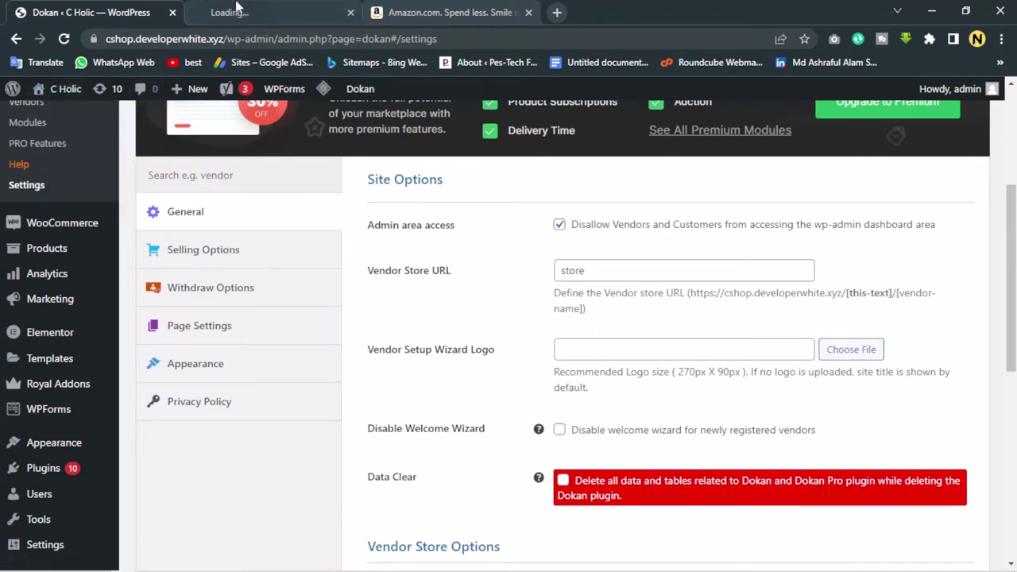
left_click(236, 7)
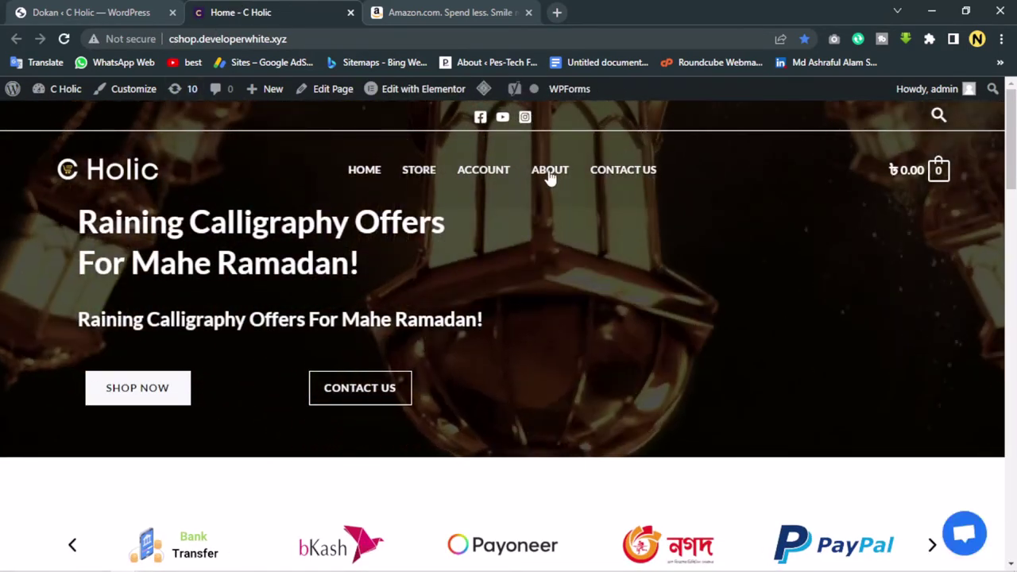
- Browse the C Holic storefront homepage, then return to the Dokan settings tab
scroll(619, 249, "down", 15)
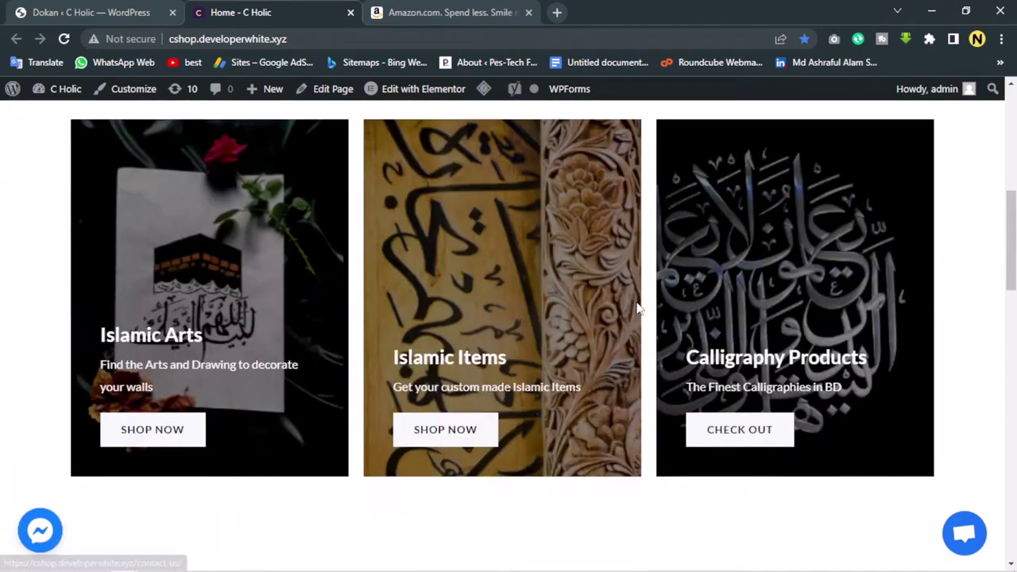
scroll(664, 403, "up", 15)
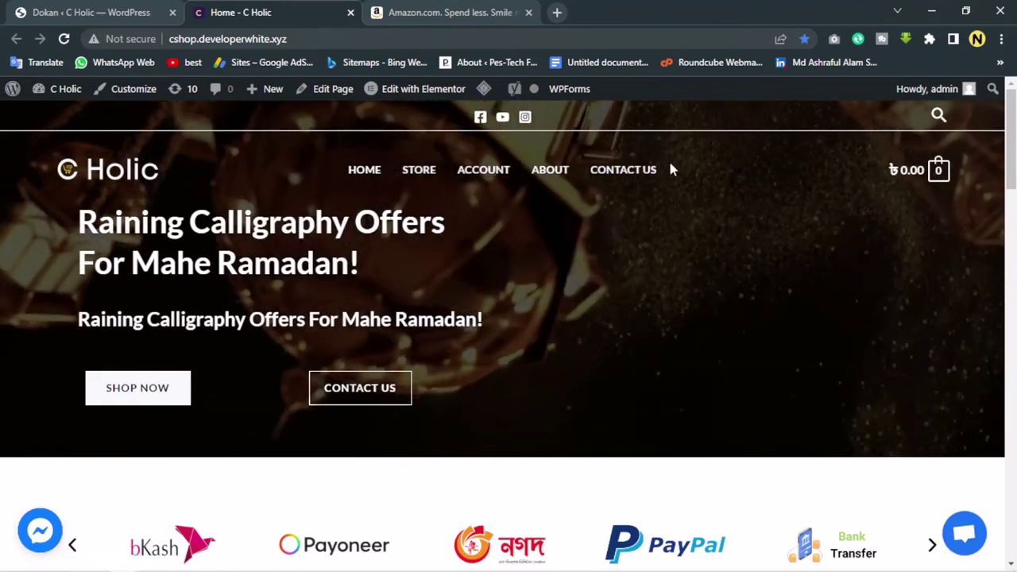
scroll(549, 326, "down", 12)
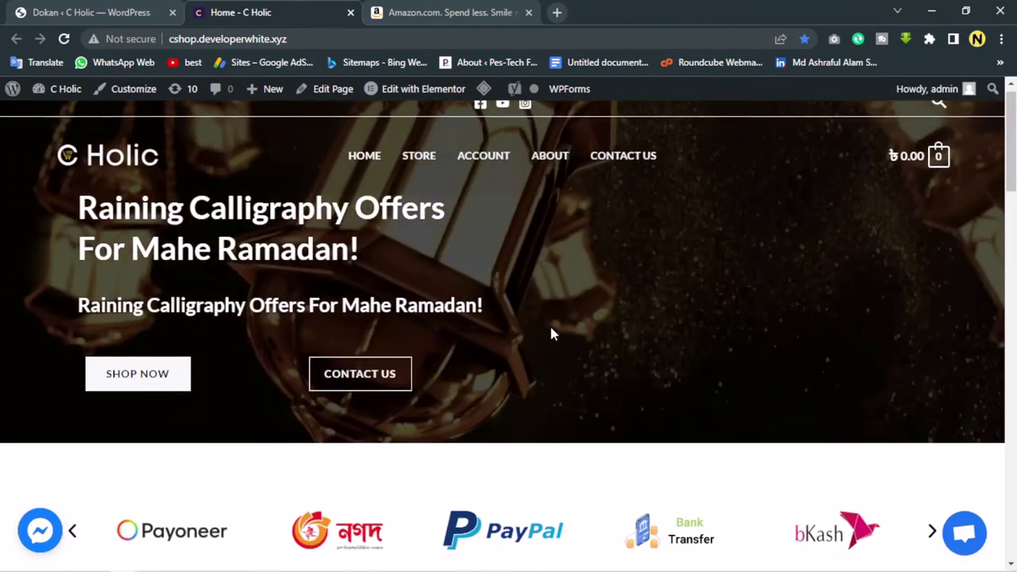
scroll(952, 387, "down", 10)
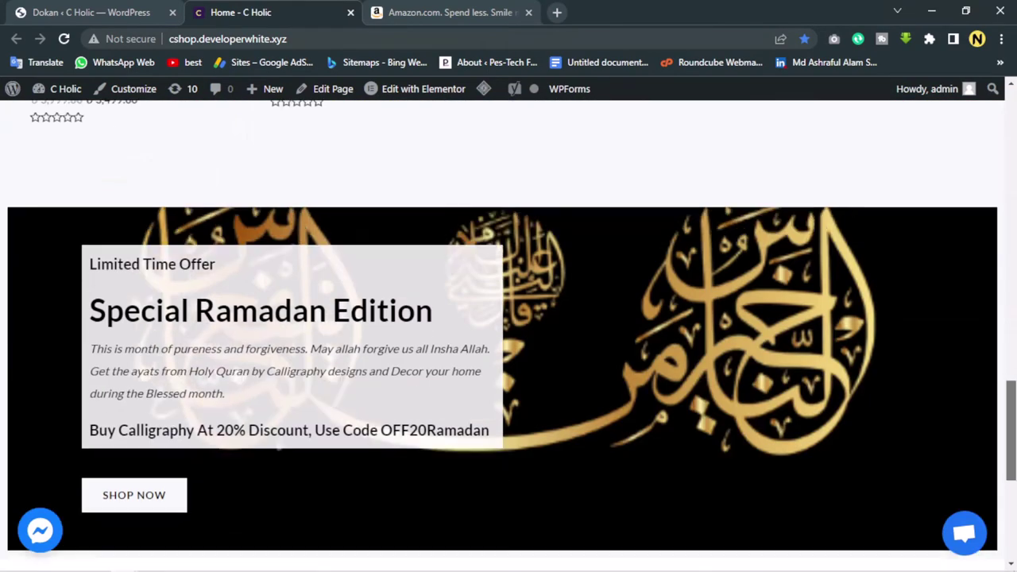
scroll(952, 387, "up", 6)
key("Home")
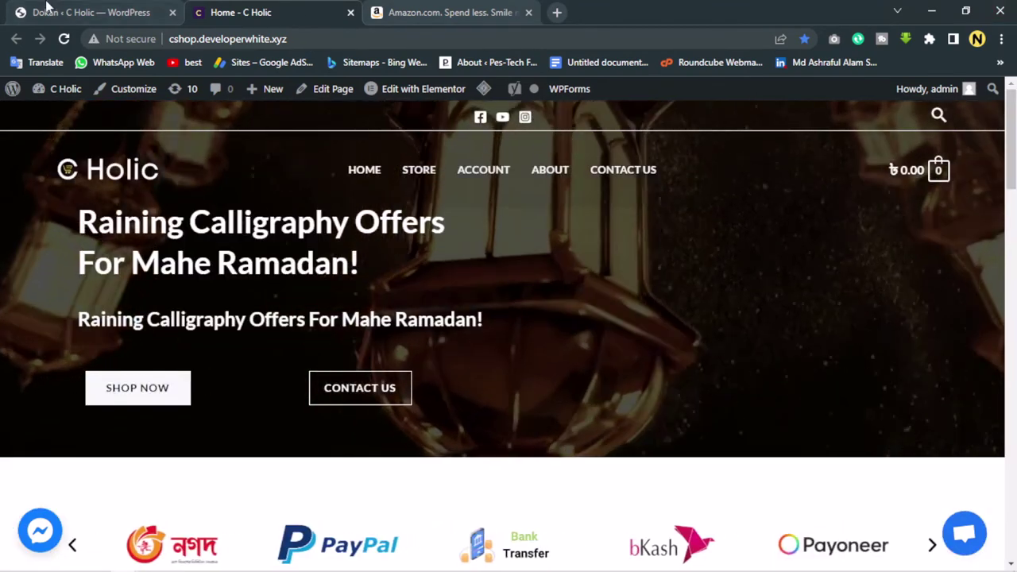
left_click(91, 12)
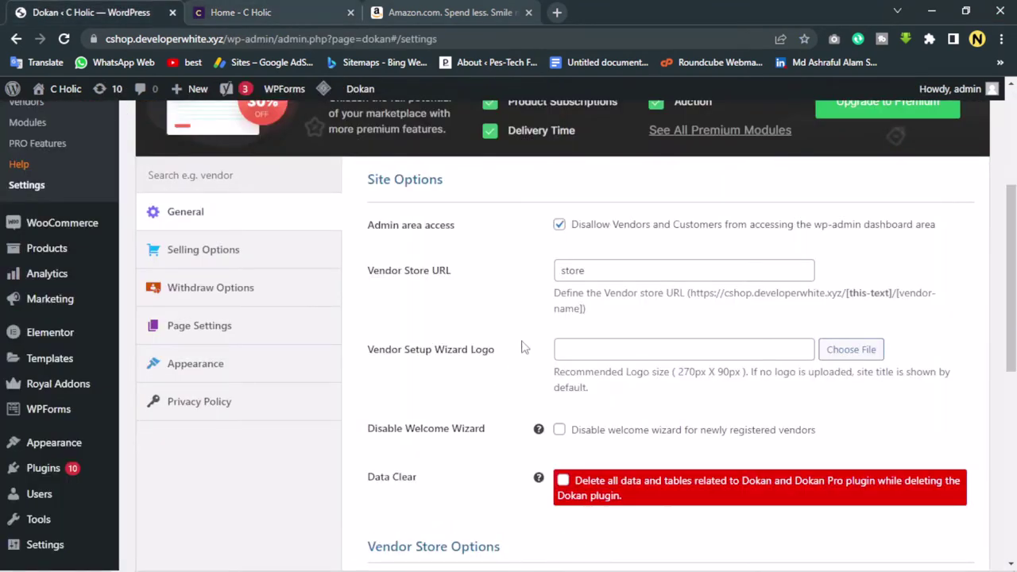
- Save the General settings with 12 products per store page and store terms disabled
scroll(569, 316, "down", 2)
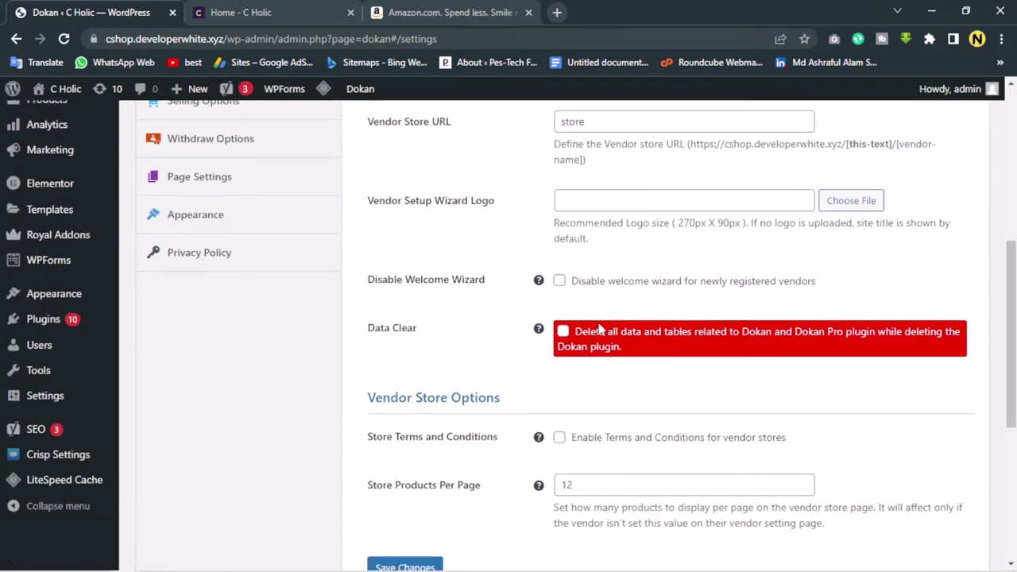
scroll(560, 423, "down", 1)
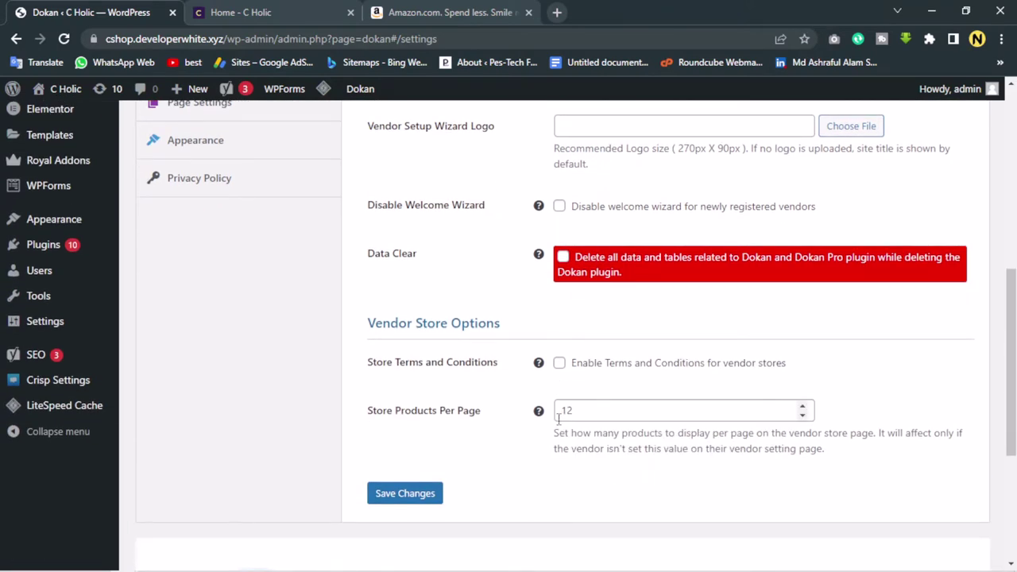
left_click(415, 503)
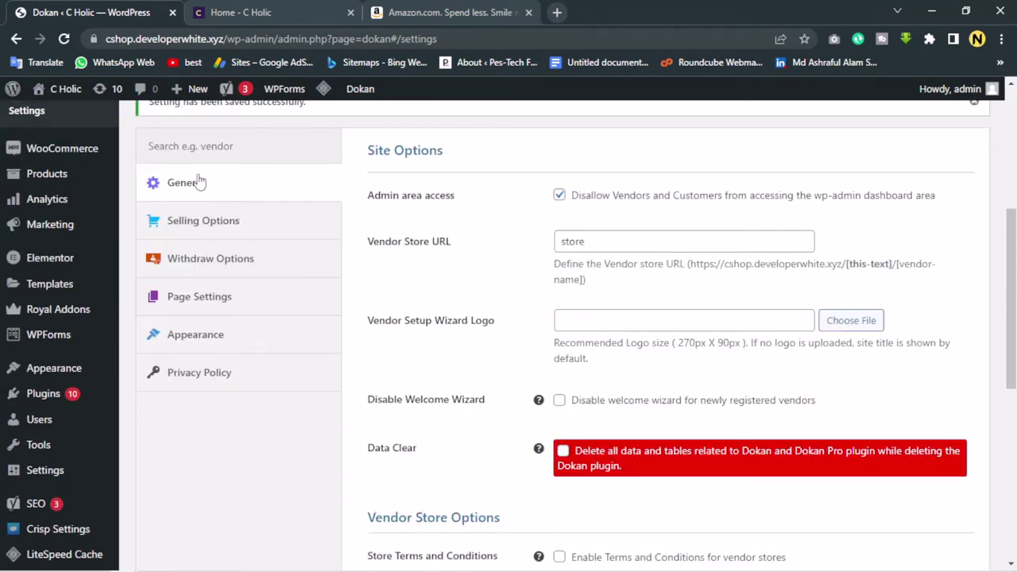
- Review Selling Options: Percentage commission of 10, shipping and tax fees going to the vendor
left_click(184, 218)
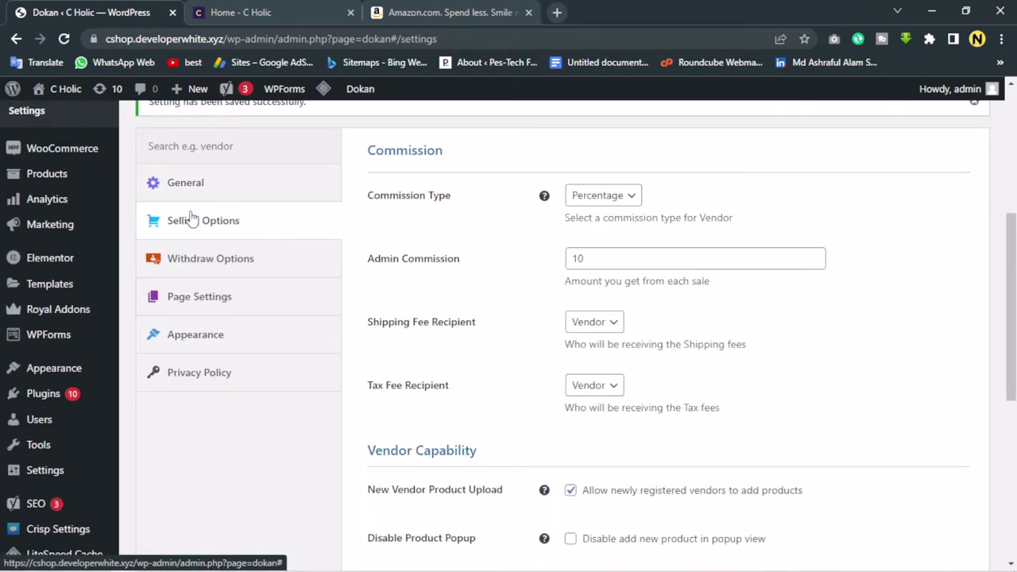
scroll(625, 257, "down", 2)
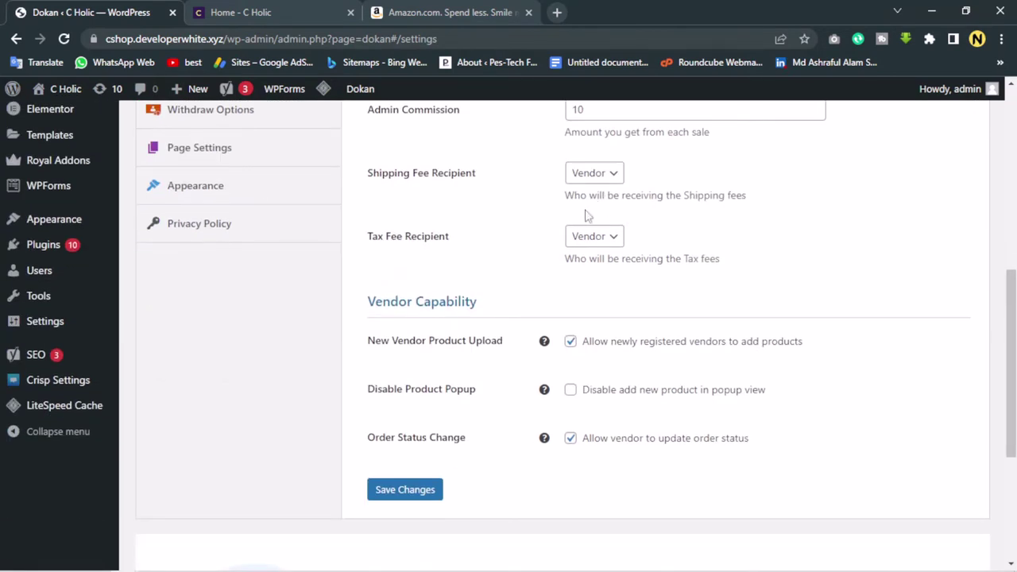
scroll(444, 461, "up", 3)
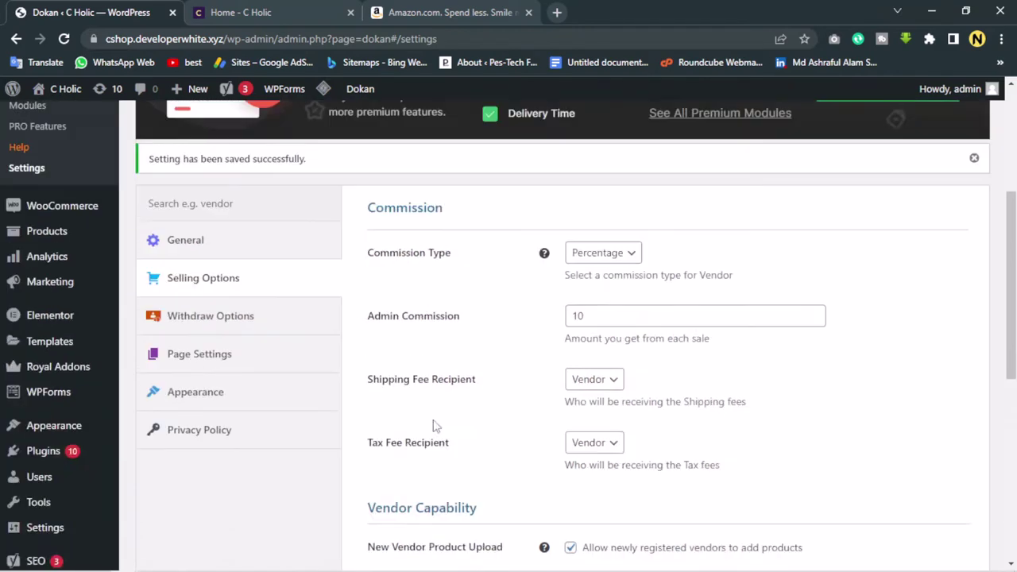
- Look through the Withdraw Options, then bring up the Page Settings section
left_click(257, 333)
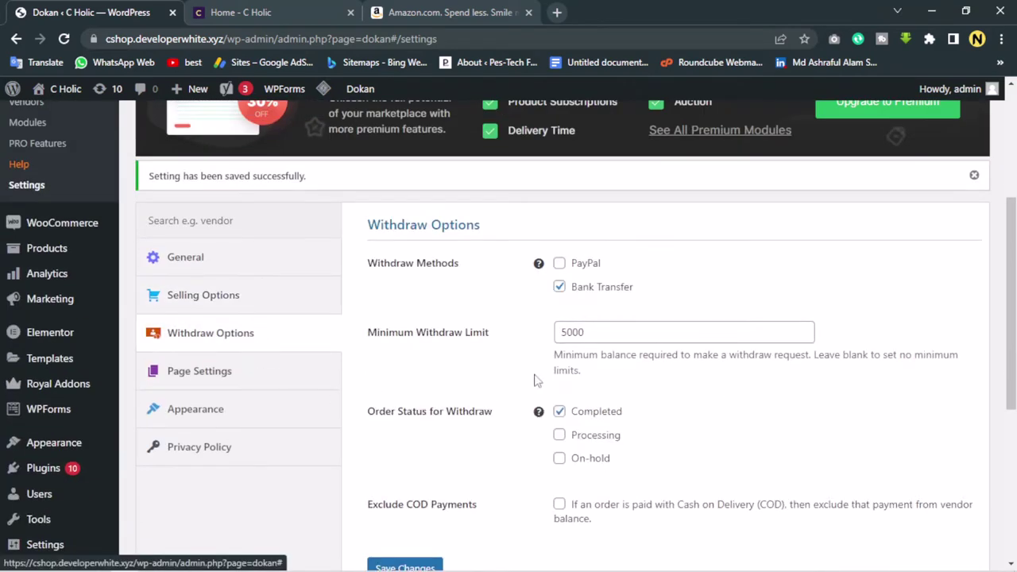
scroll(536, 381, "down", 2)
scroll(363, 397, "up", 1)
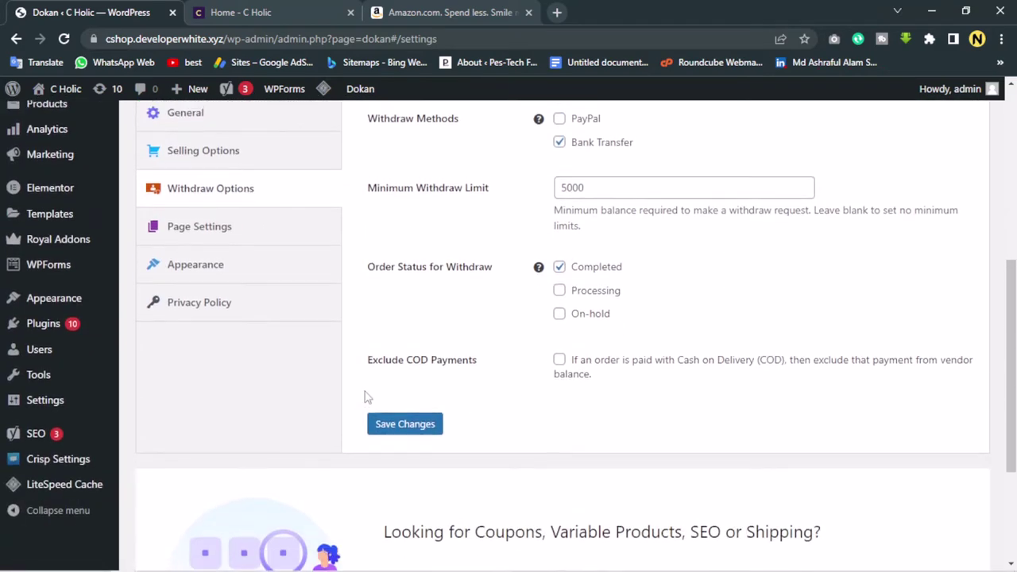
left_click(254, 318)
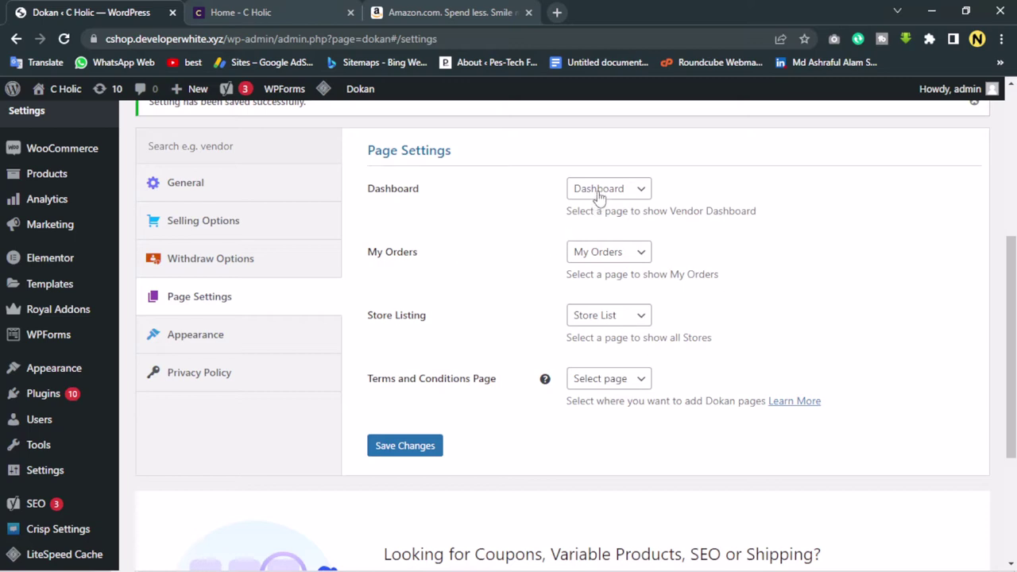
- Keep Dashboard and My Orders as the vendor dashboard and orders pages
left_click(599, 191)
left_click(599, 190)
left_click(599, 191)
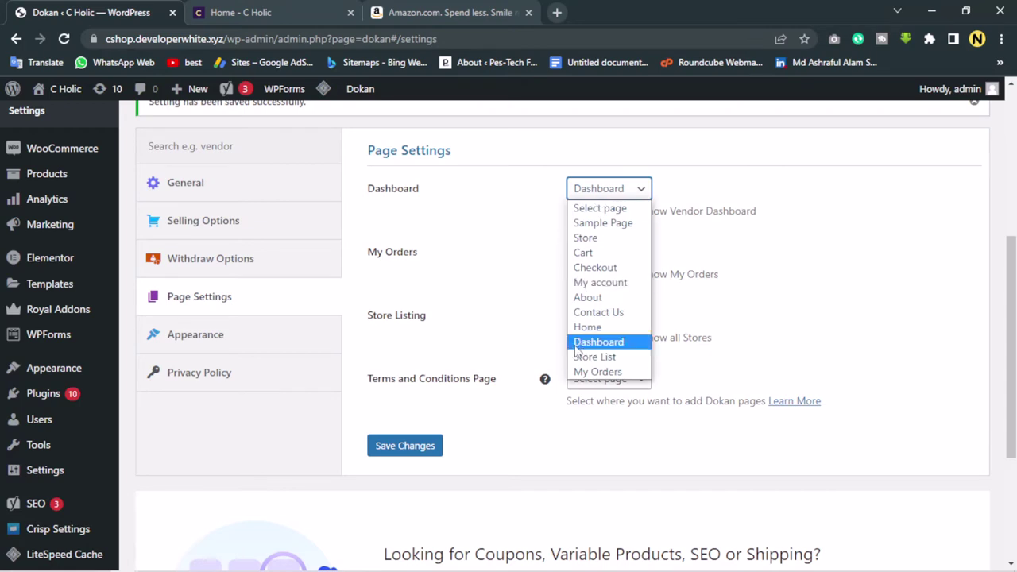
left_click(577, 344)
left_click(583, 256)
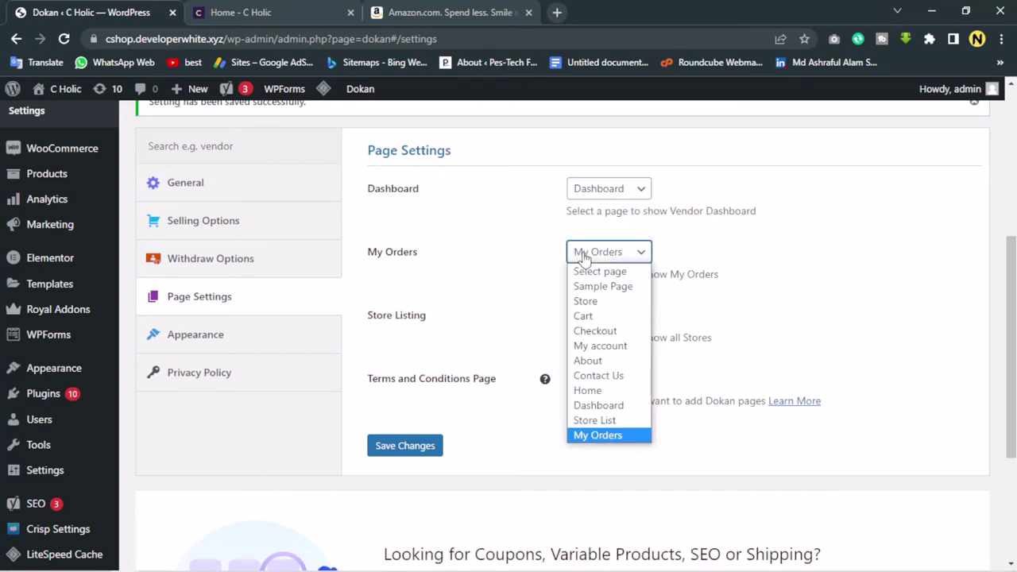
left_click(583, 256)
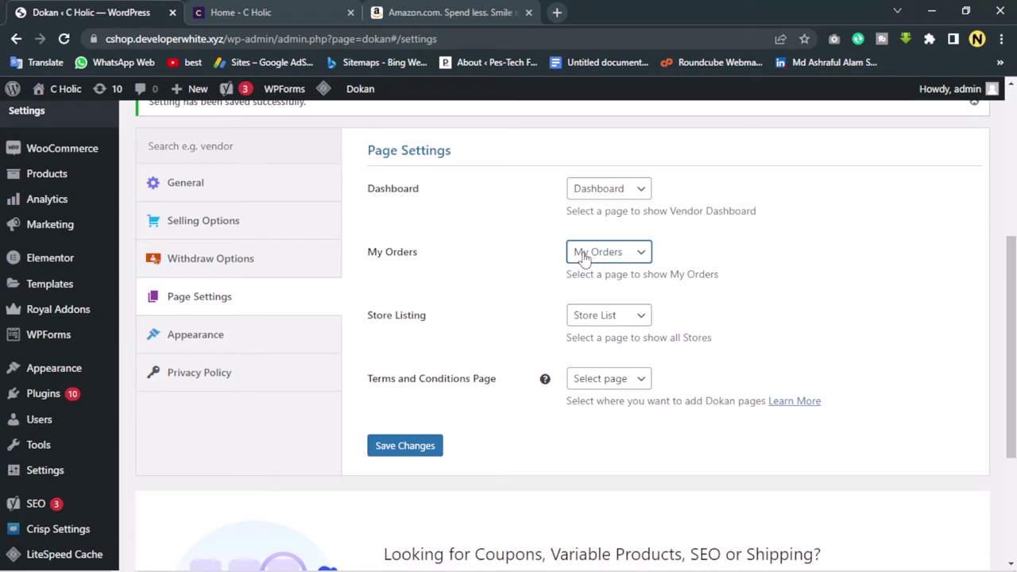
- Set Sample Page as the Terms and Conditions page and save the Page Settings
scroll(528, 341, "down", 1)
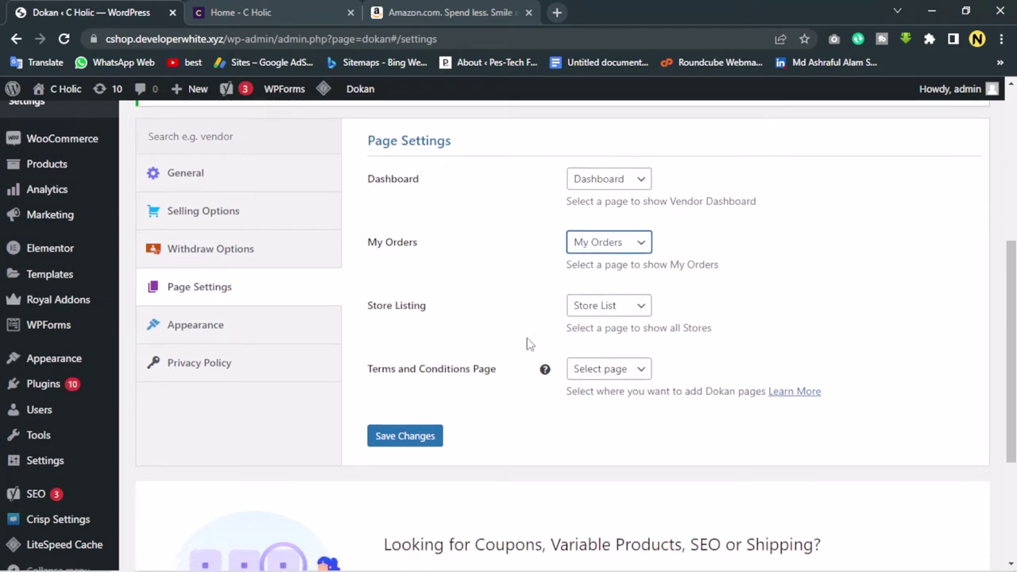
left_click(597, 310)
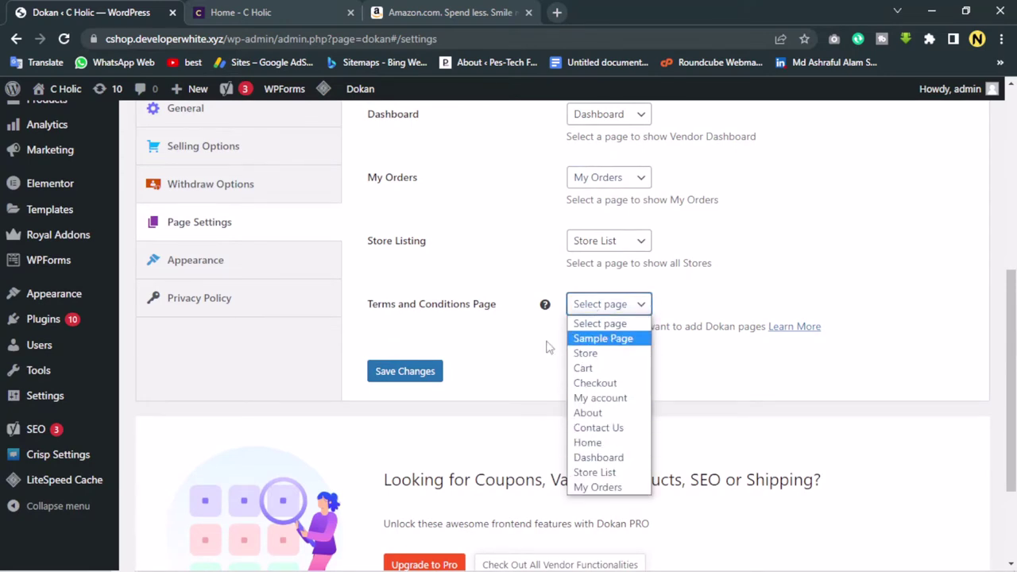
mouse_move(29, 223)
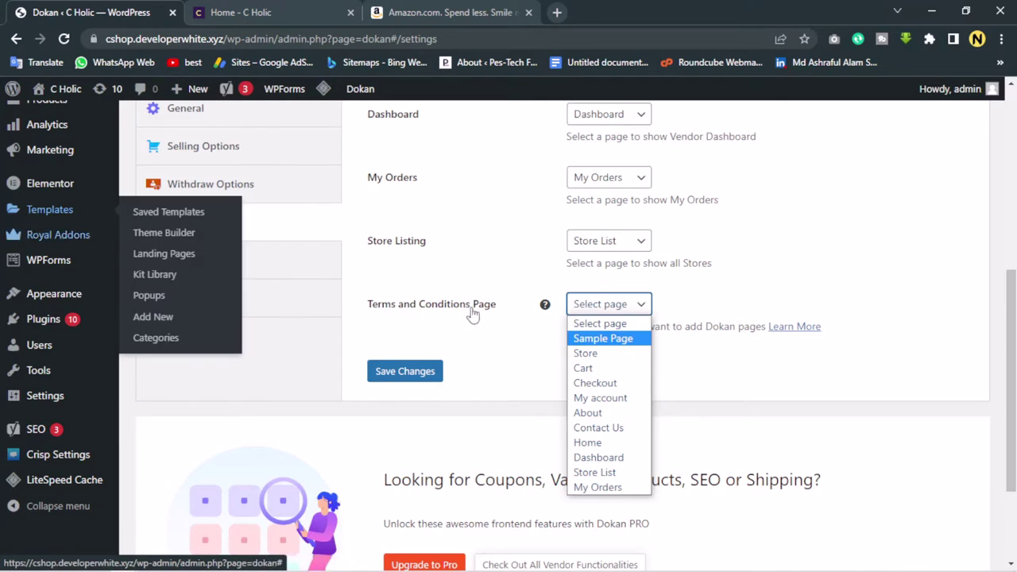
left_click(593, 345)
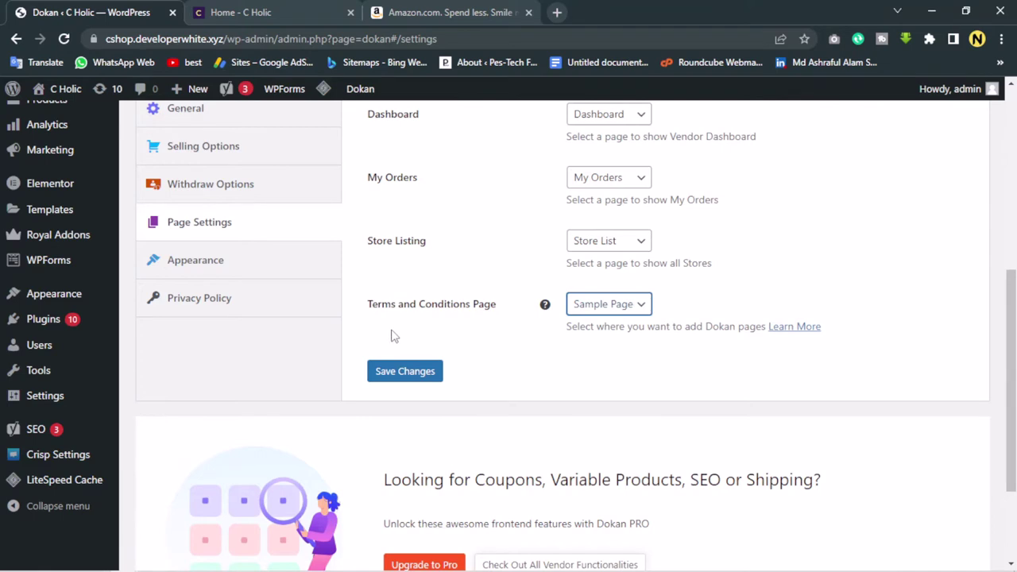
left_click_drag(363, 309, 488, 295)
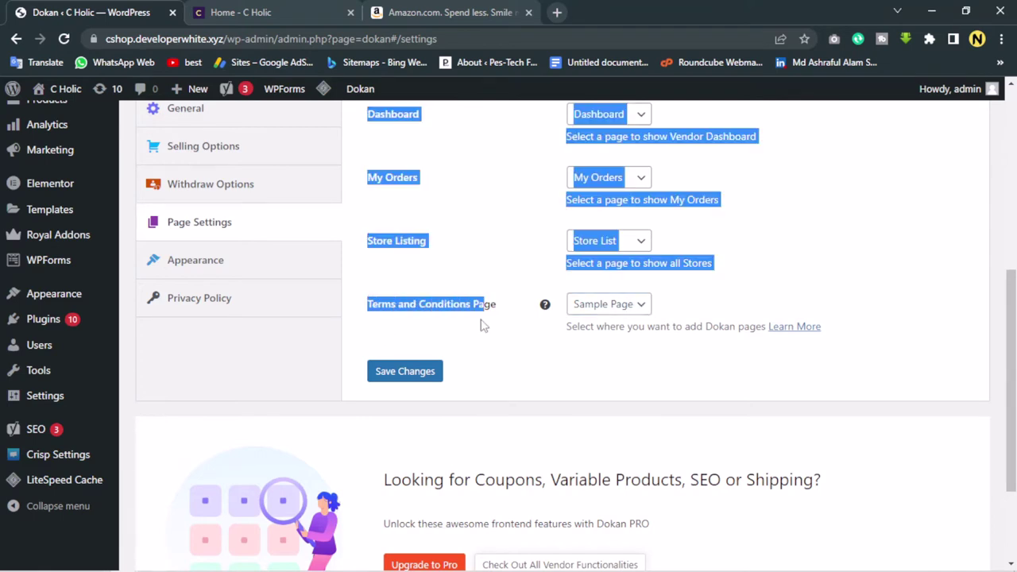
left_click(482, 325)
left_click(424, 374)
- Bring up the Appearance settings section
scroll(432, 395, "down", 1)
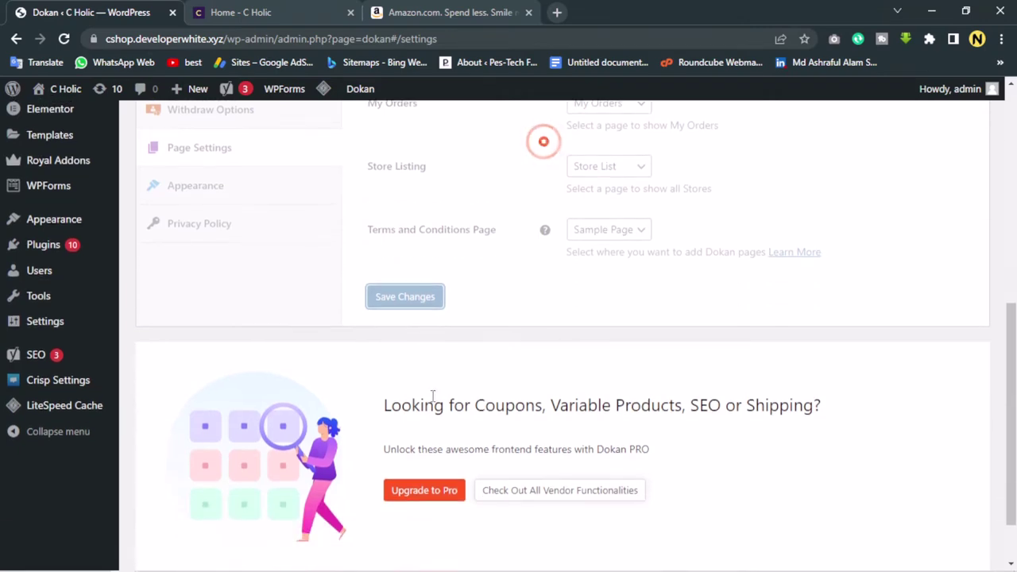
scroll(433, 395, "up", 2)
left_click(293, 349)
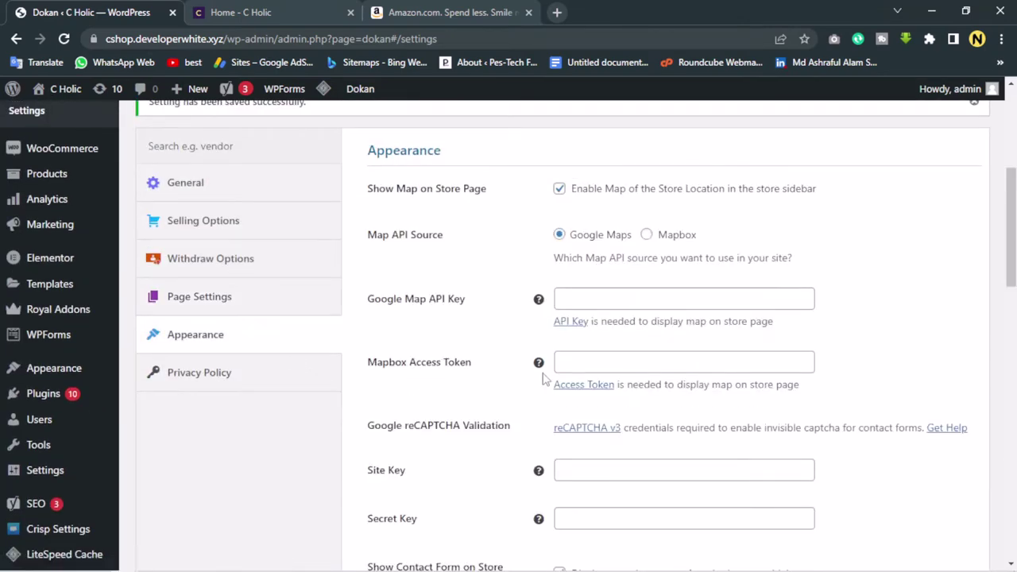
- Compare the Store Header Templates with the live storefront, keeping the first template active
scroll(556, 397, "down", 4)
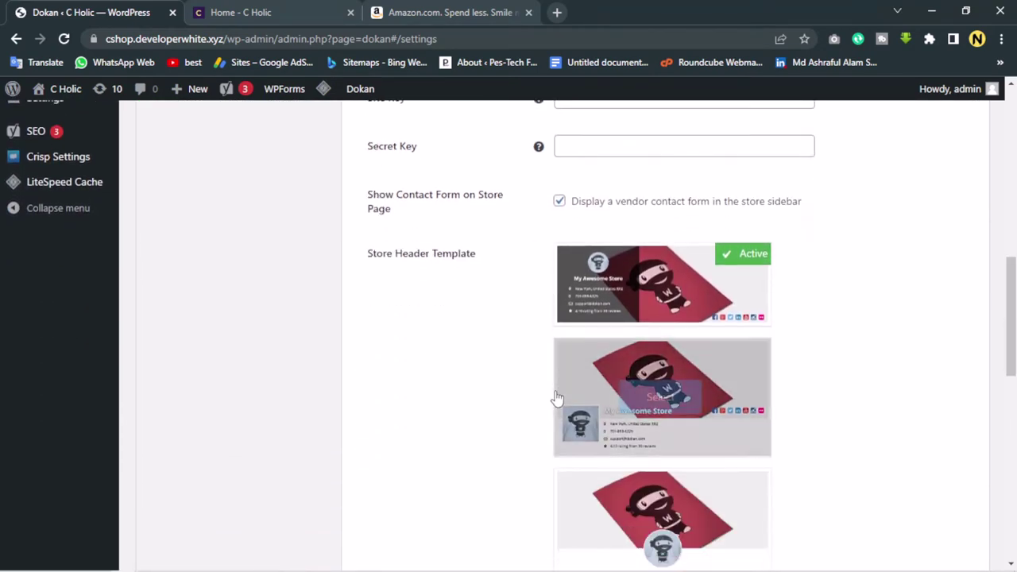
scroll(411, 341, "down", 1)
scroll(414, 341, "down", 1)
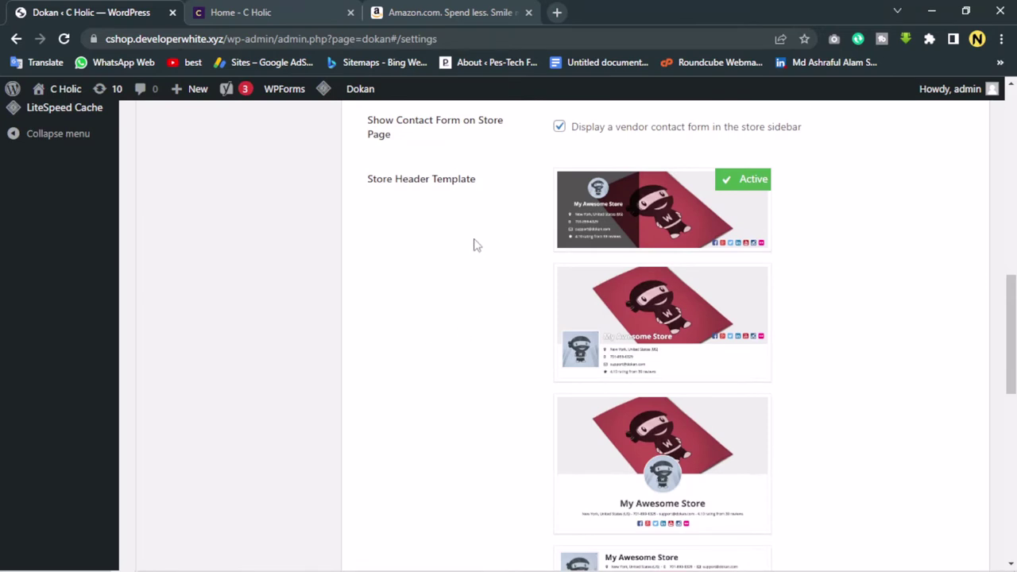
left_click(328, 7)
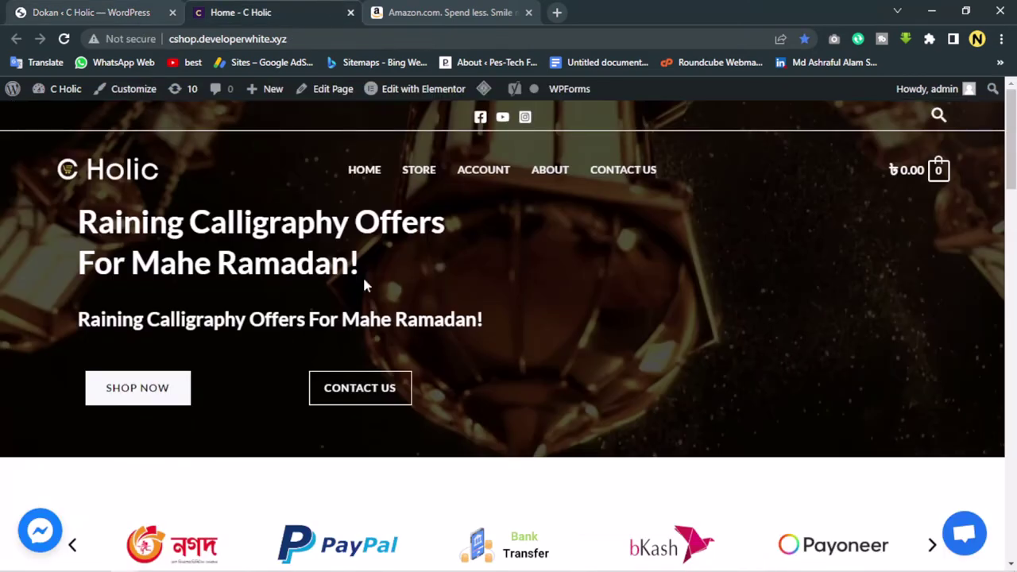
scroll(371, 337, "down", 6)
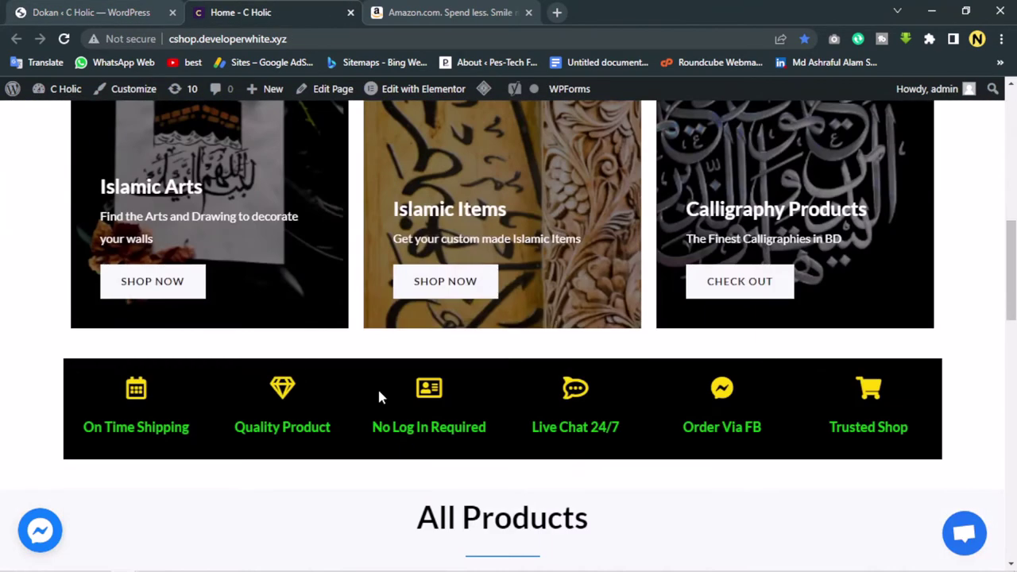
scroll(379, 397, "down", 10)
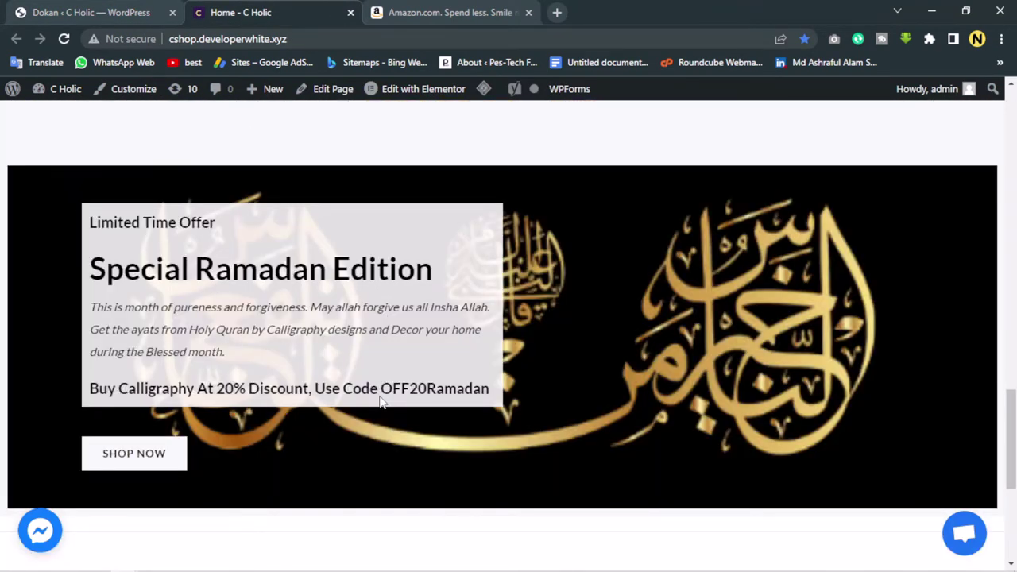
left_click(72, 12)
scroll(516, 390, "down", 3)
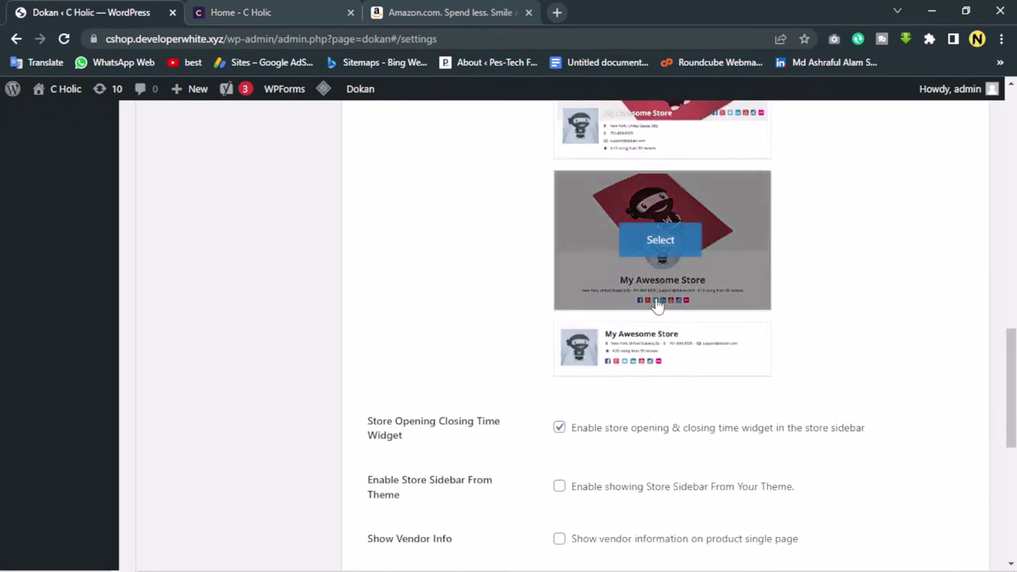
- Tick Enable Store Sidebar From Theme and Show Vendor Info on single product pages
scroll(620, 357, "up", 5)
scroll(630, 358, "down", 1)
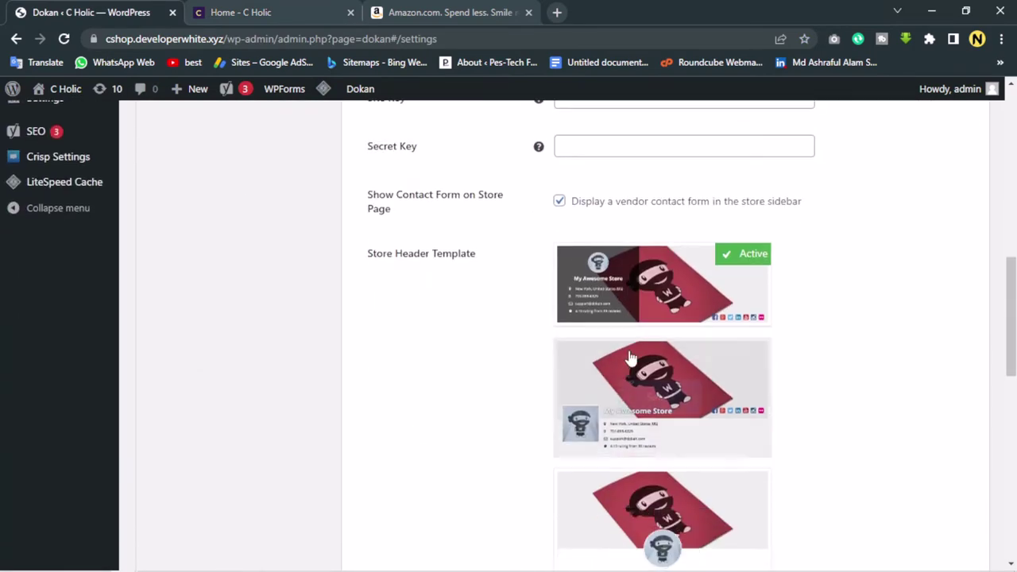
scroll(647, 310, "down", 3)
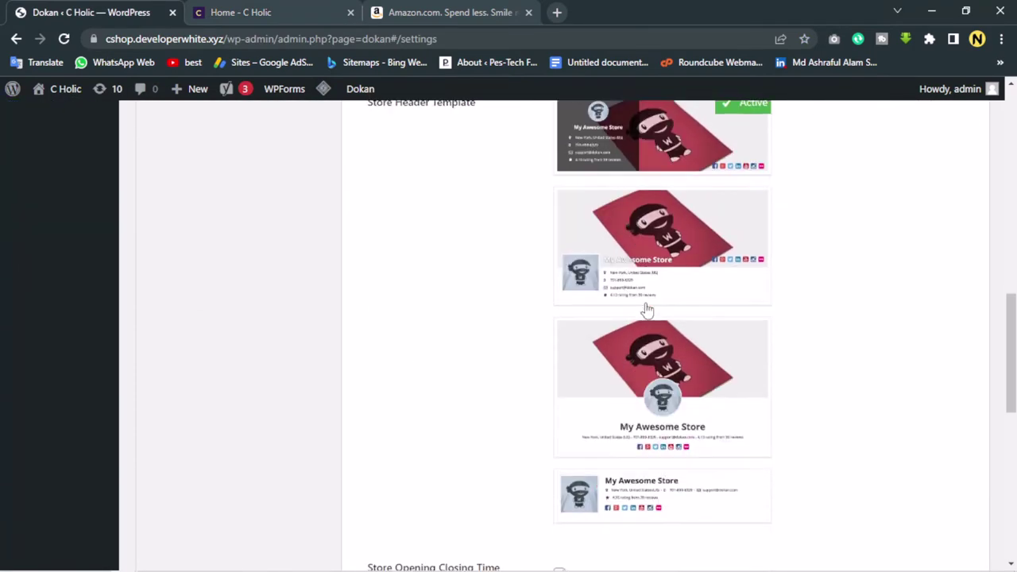
scroll(603, 230, "up", 2)
scroll(556, 317, "down", 4)
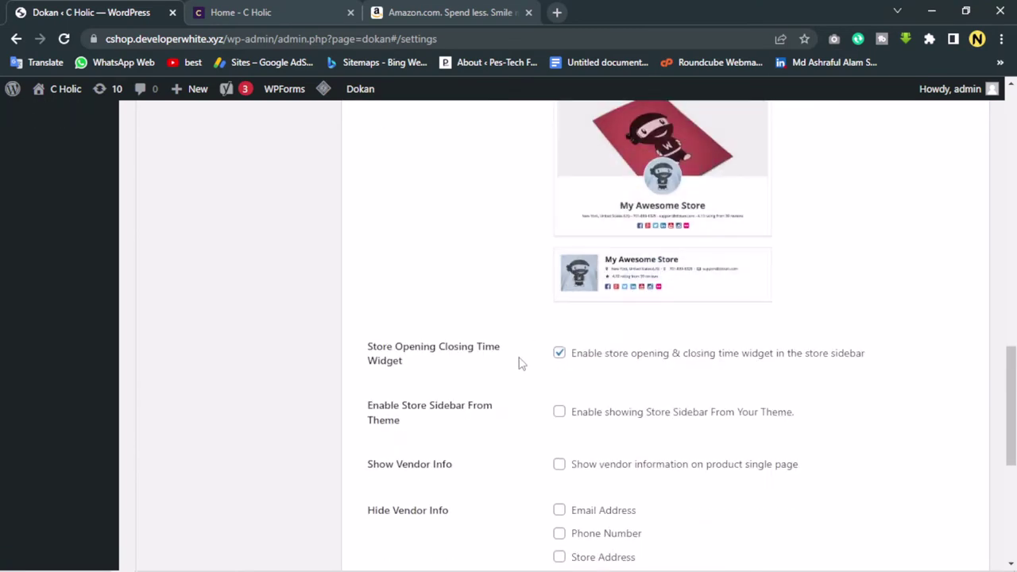
scroll(522, 363, "down", 2)
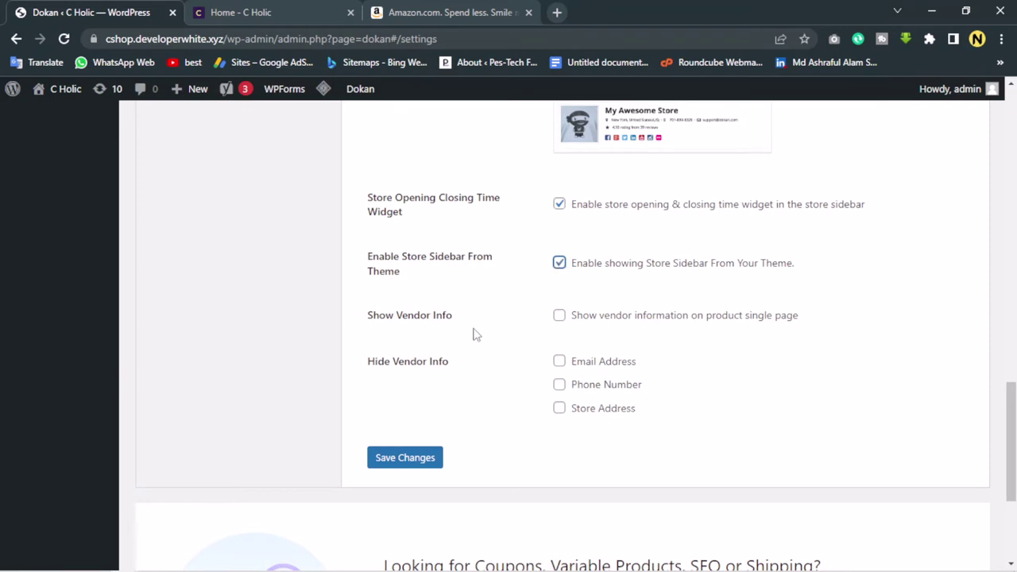
left_click(559, 317)
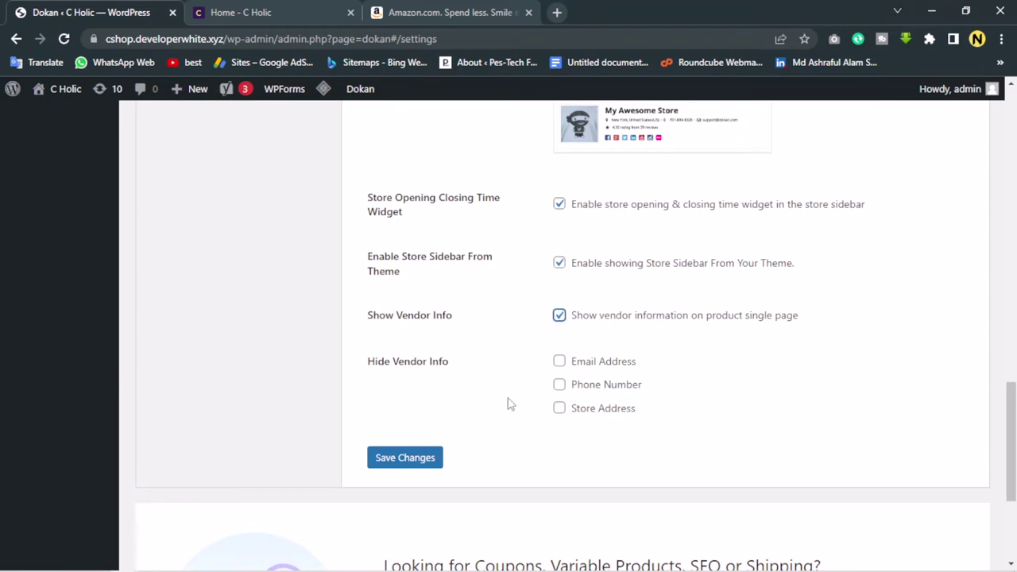
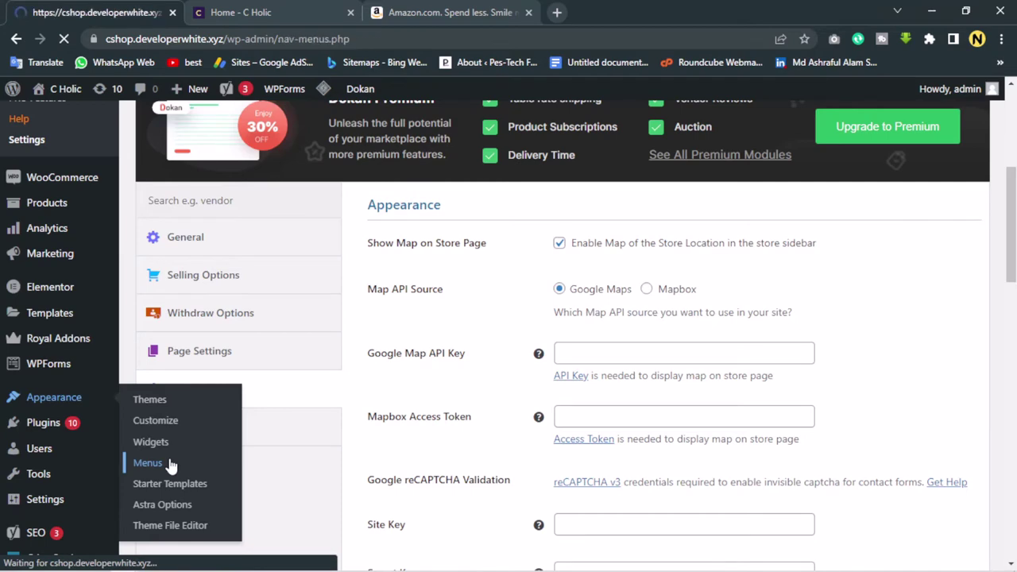
- Review the menu editor and close the menu selector without switching from Main Menu
scroll(284, 453, "down", 3)
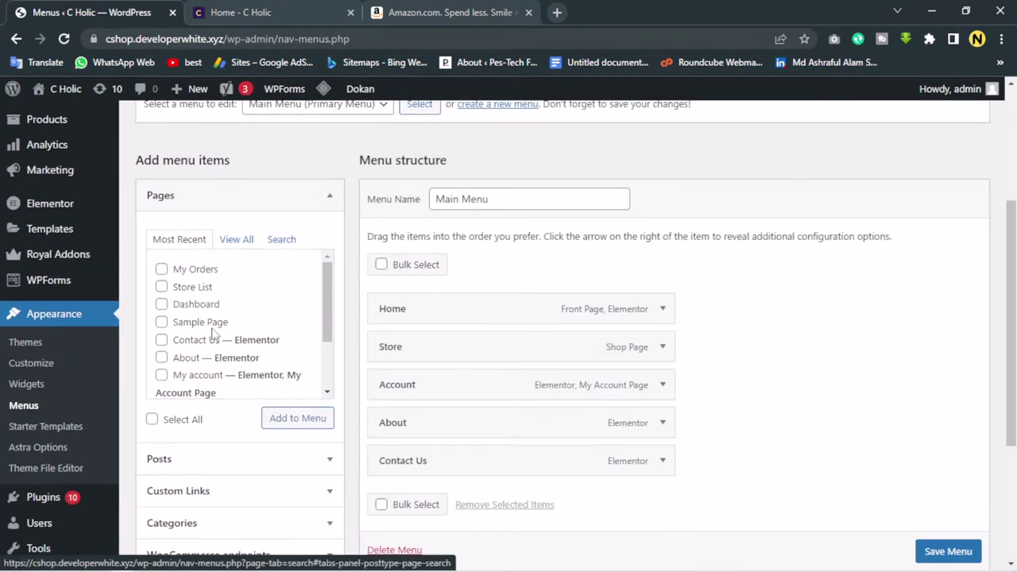
scroll(213, 334, "down", 5)
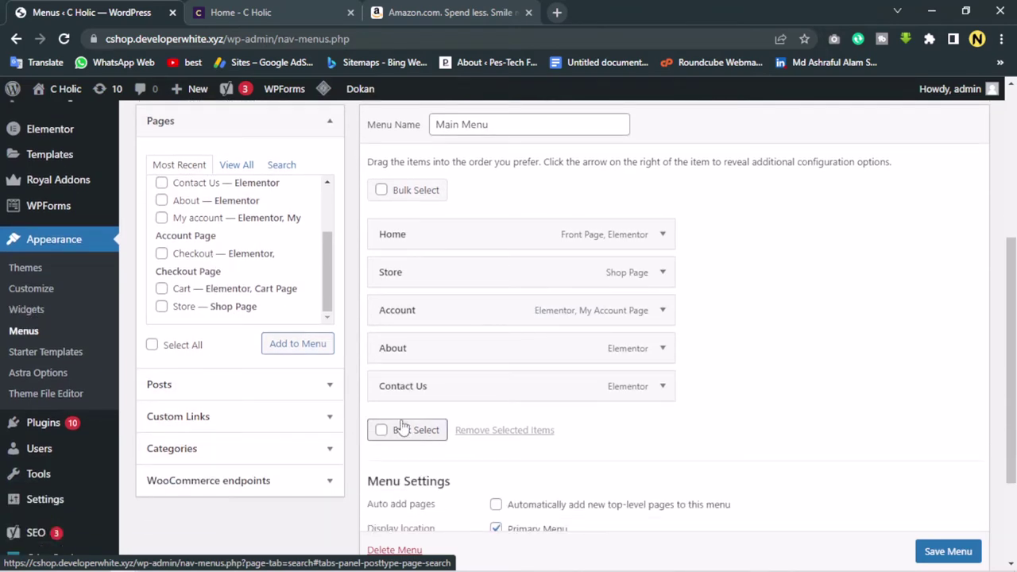
scroll(403, 429, "up", 3)
left_click(344, 256)
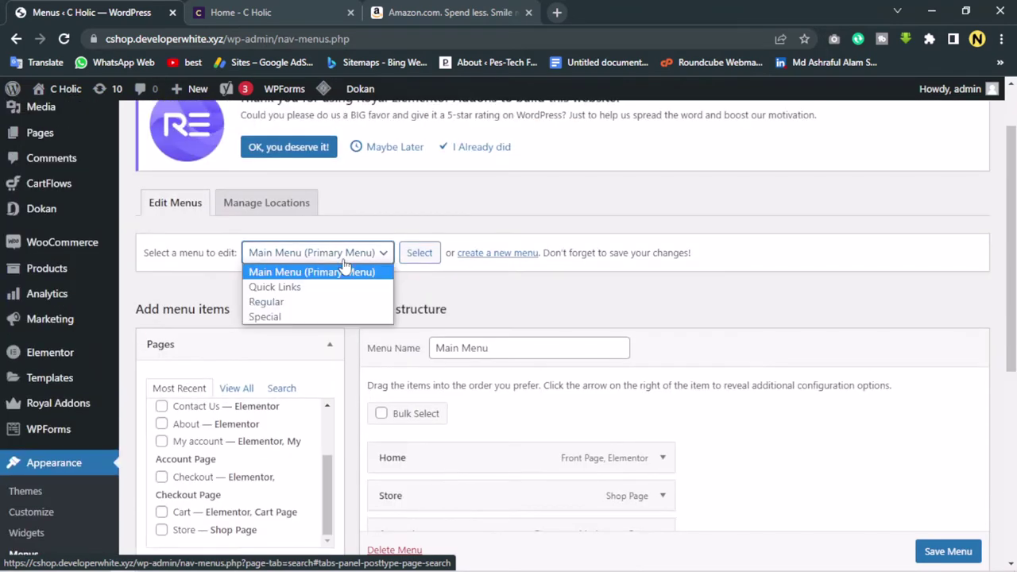
left_click(344, 264)
- Remove the Home item from the Main Menu structure
scroll(268, 476, "up", 5)
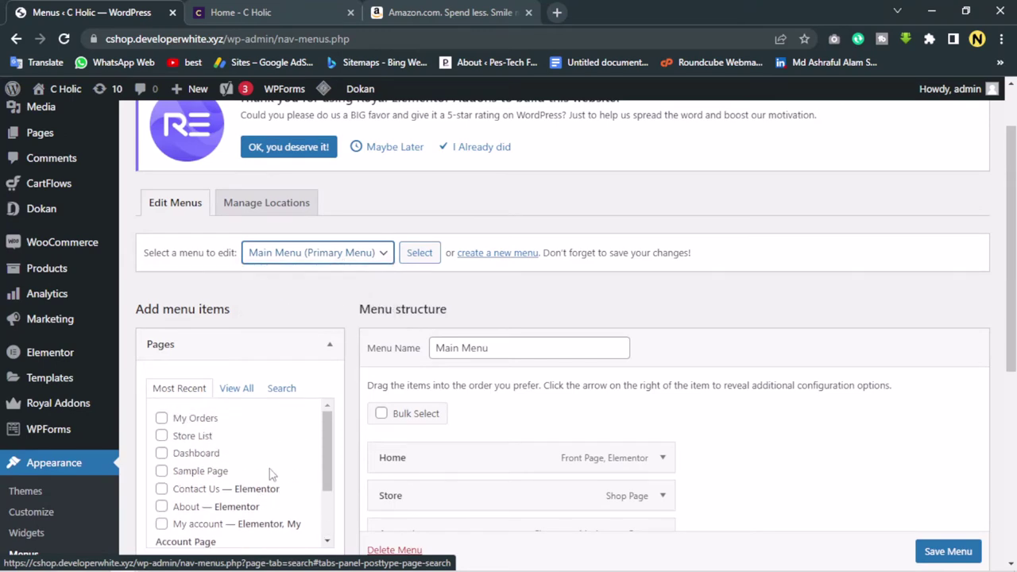
scroll(288, 391, "down", 3)
scroll(288, 390, "down", 3)
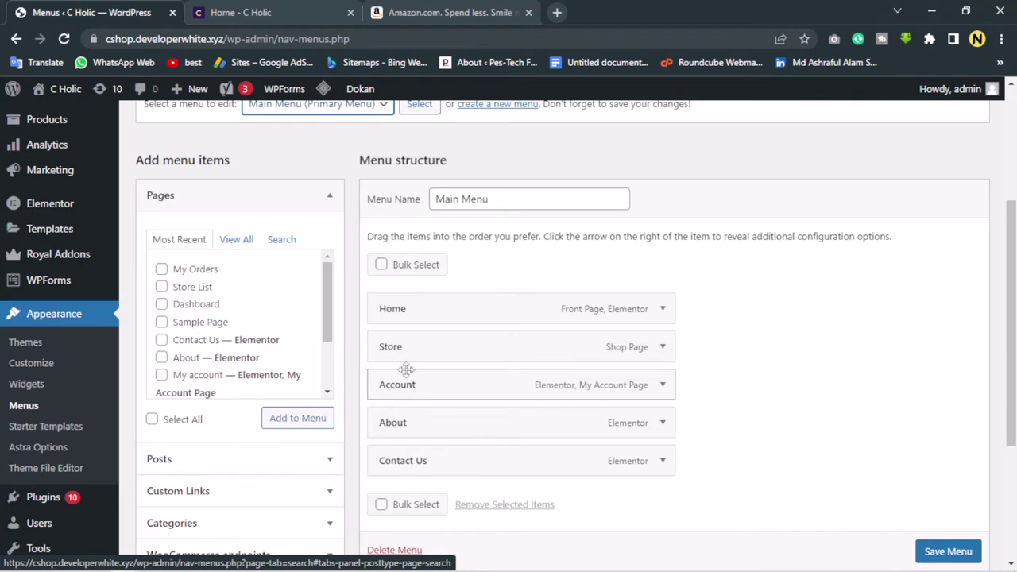
left_click(660, 313)
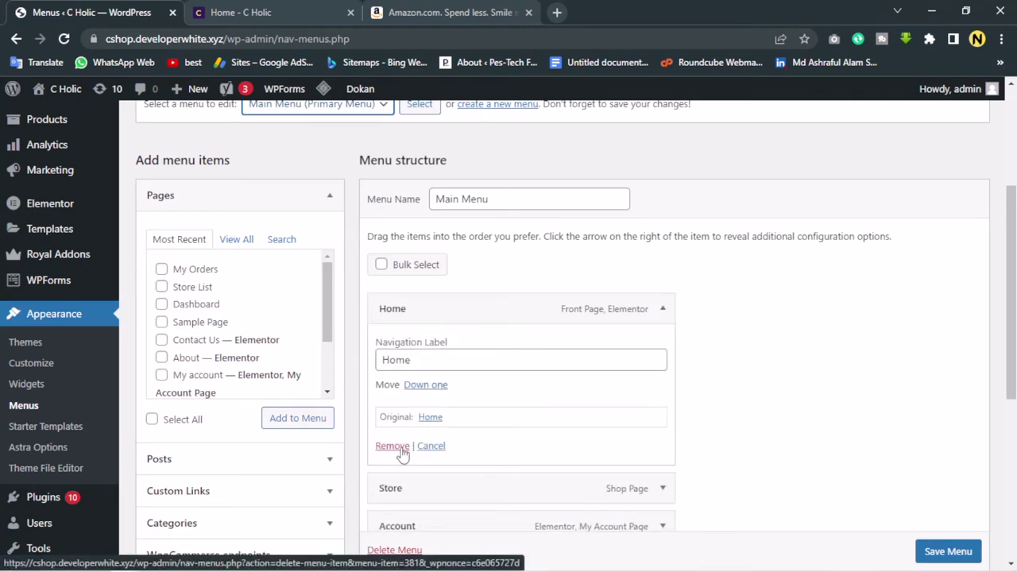
left_click(404, 447)
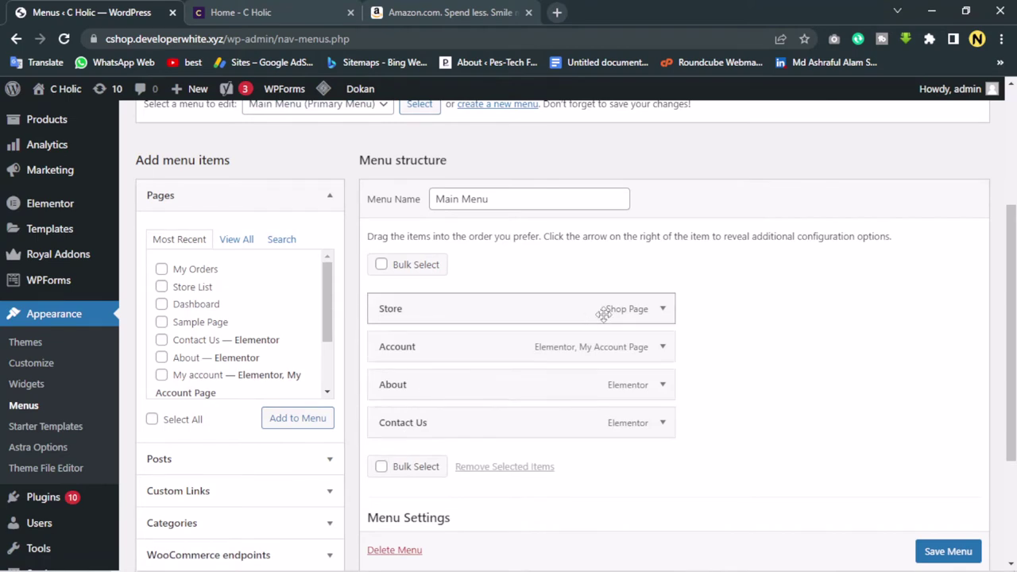
- Check the Account item's settings, then bring up the 'Home - C Holic' storefront tab
left_click(662, 348)
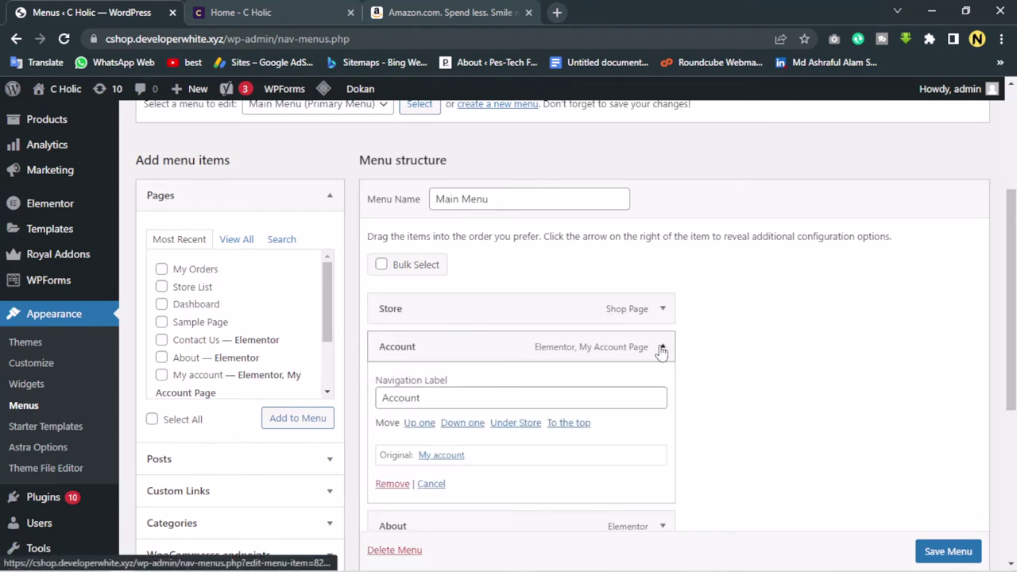
left_click(661, 348)
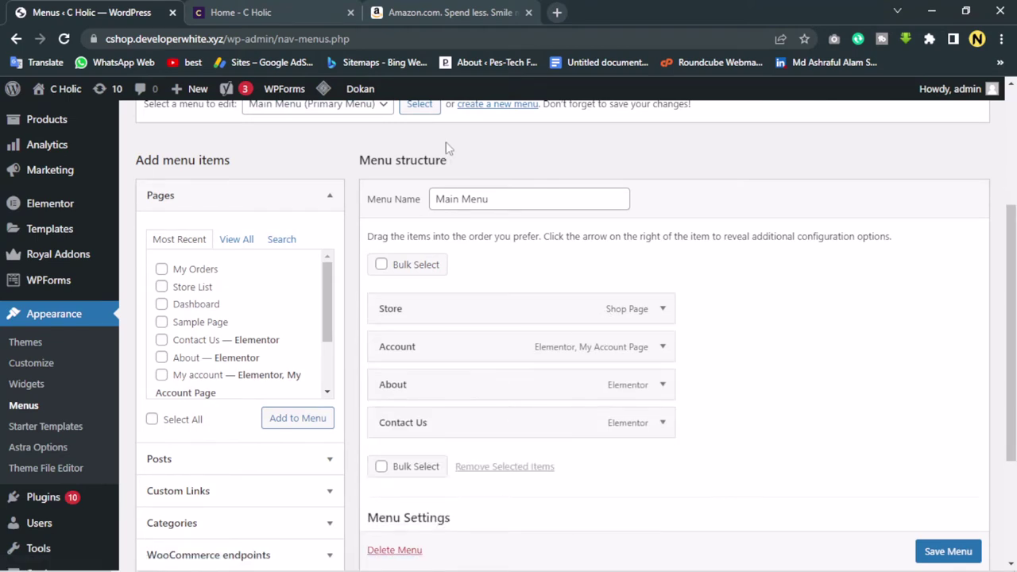
left_click(318, 13)
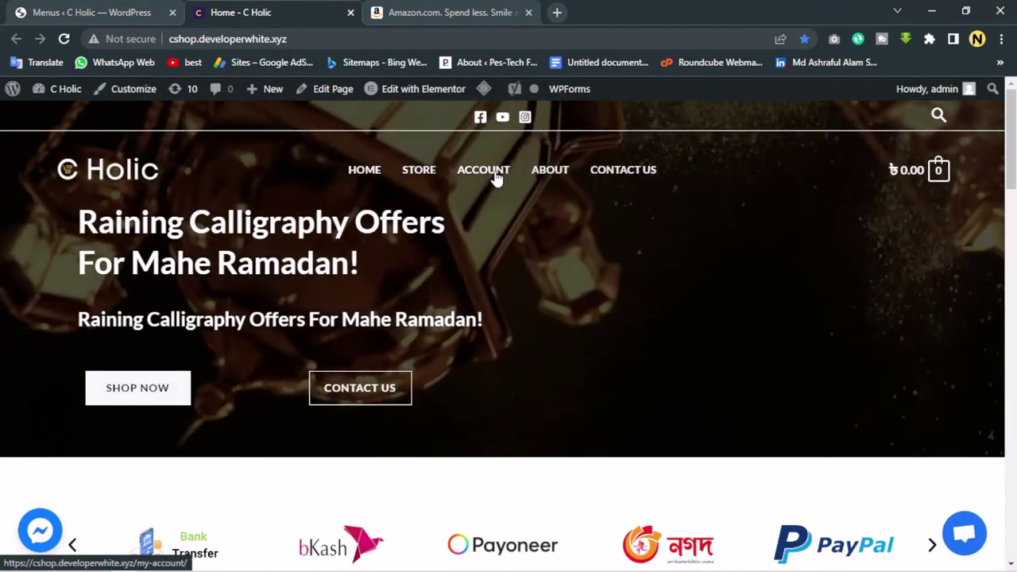
- Open the storefront's ACCOUNT link in a new tab and review the My account page
right_click(496, 175)
left_click(528, 183)
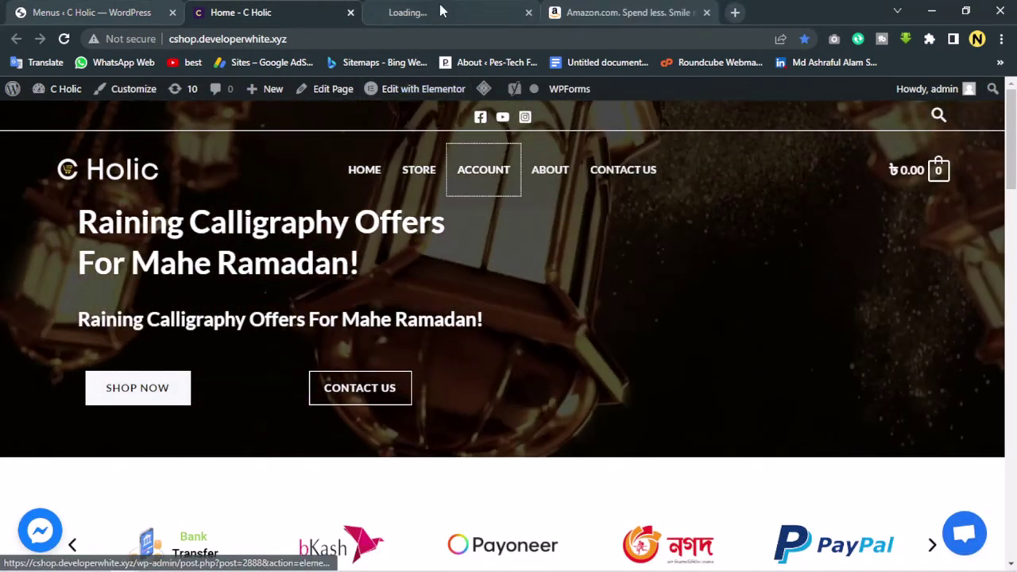
left_click(439, 12)
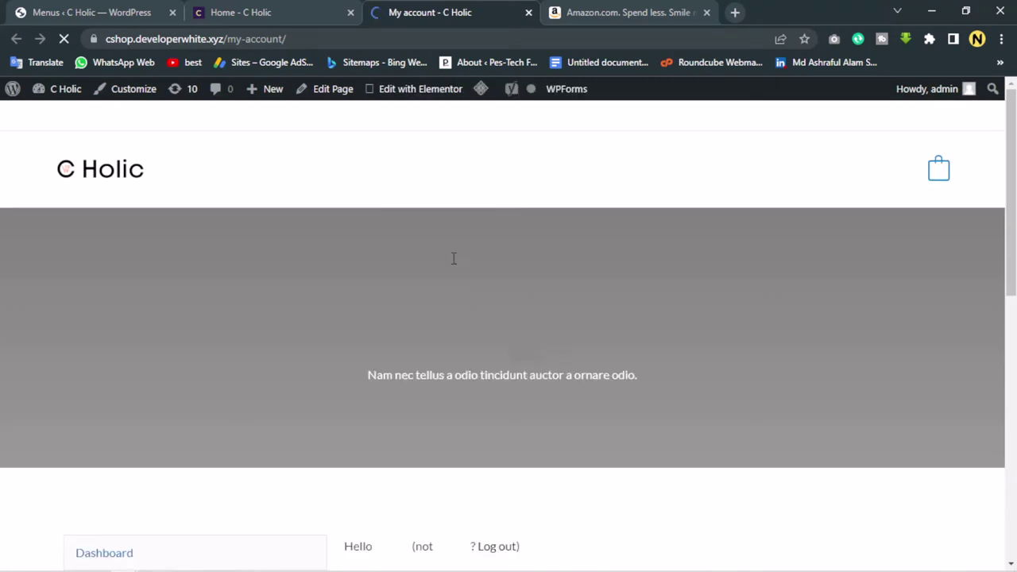
scroll(472, 274, "down", 4)
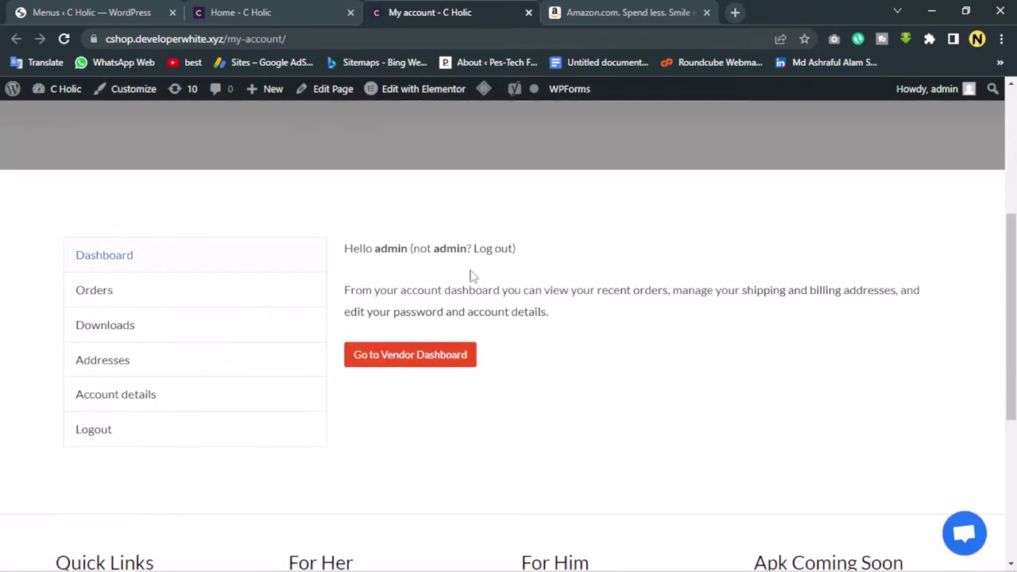
scroll(468, 274, "down", 1)
scroll(470, 276, "up", 5)
- Close the My account tab and return to the WordPress menu editor
left_click(528, 13)
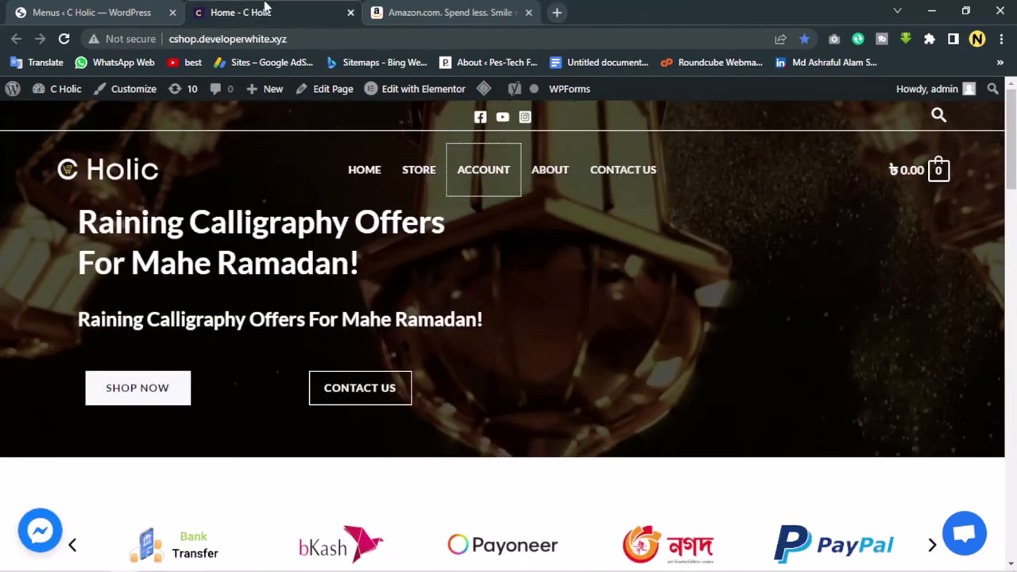
left_click(58, 7)
scroll(300, 337, "down", 2)
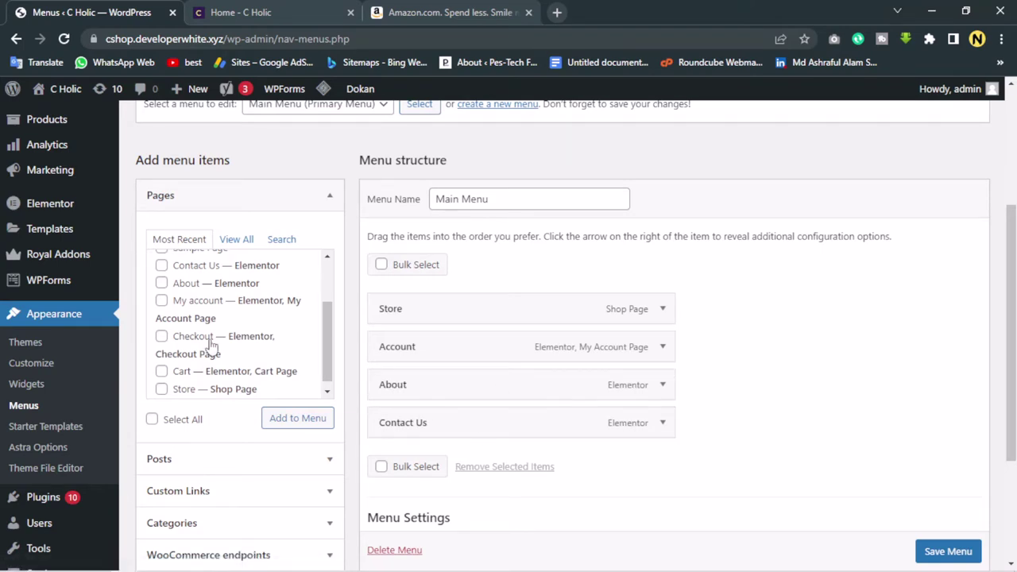
- Tick the Checkout and Cart pages for adding to the menu
scroll(208, 362, "down", 1)
left_click(162, 328)
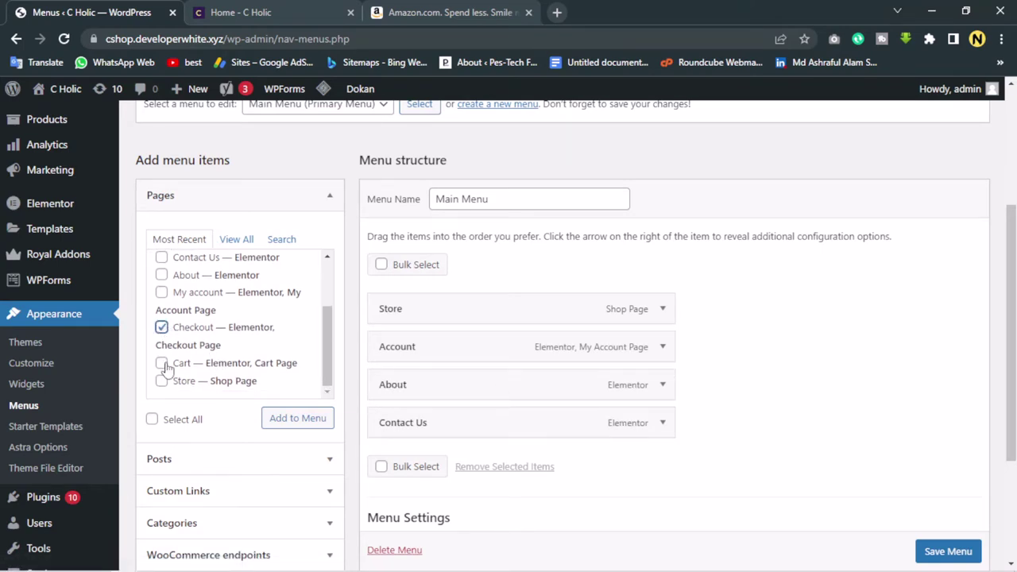
left_click(162, 364)
scroll(164, 342, "down", 2)
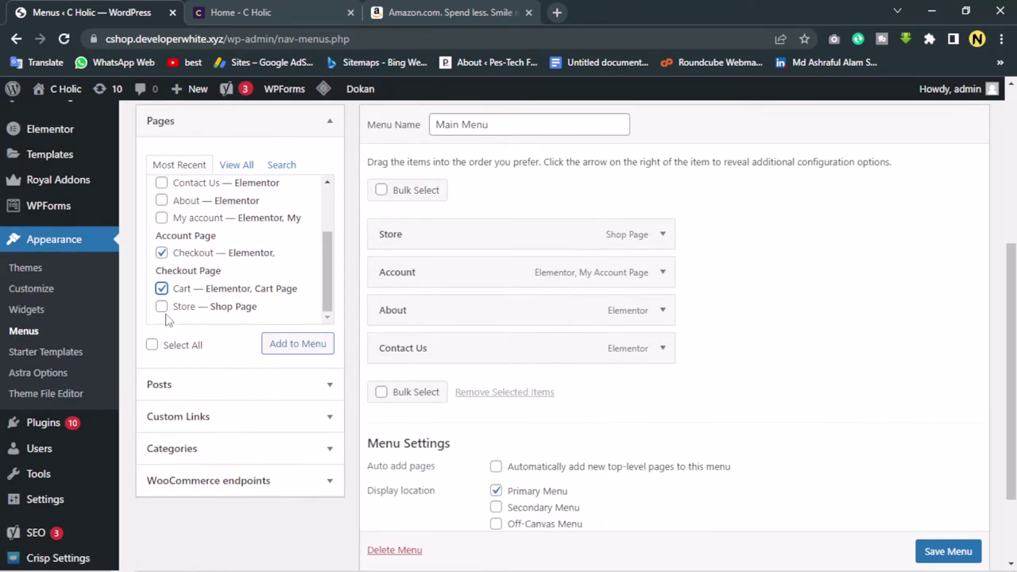
scroll(177, 318, "up", 2)
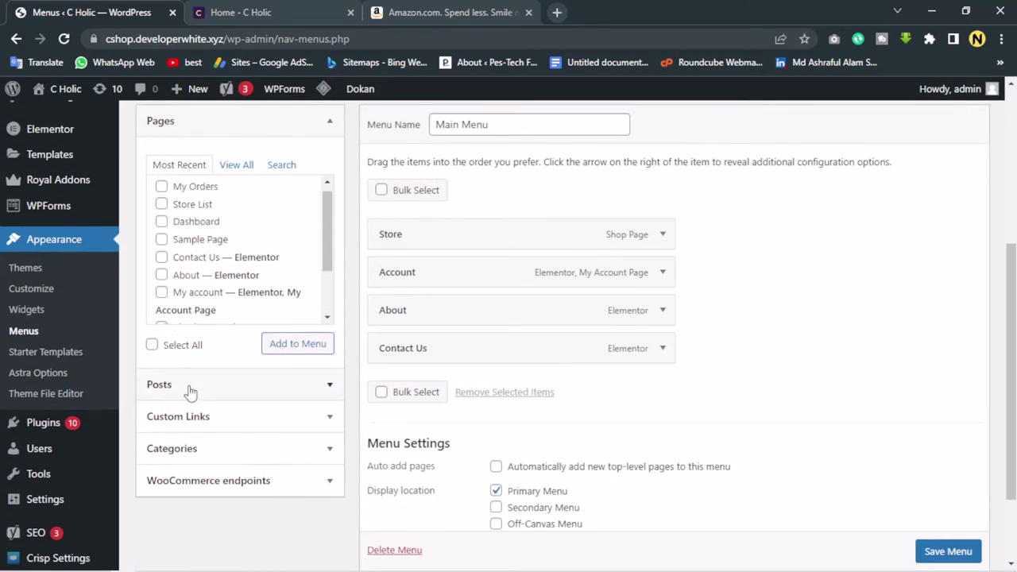
scroll(190, 390, "up", 1)
scroll(191, 394, "up", 1)
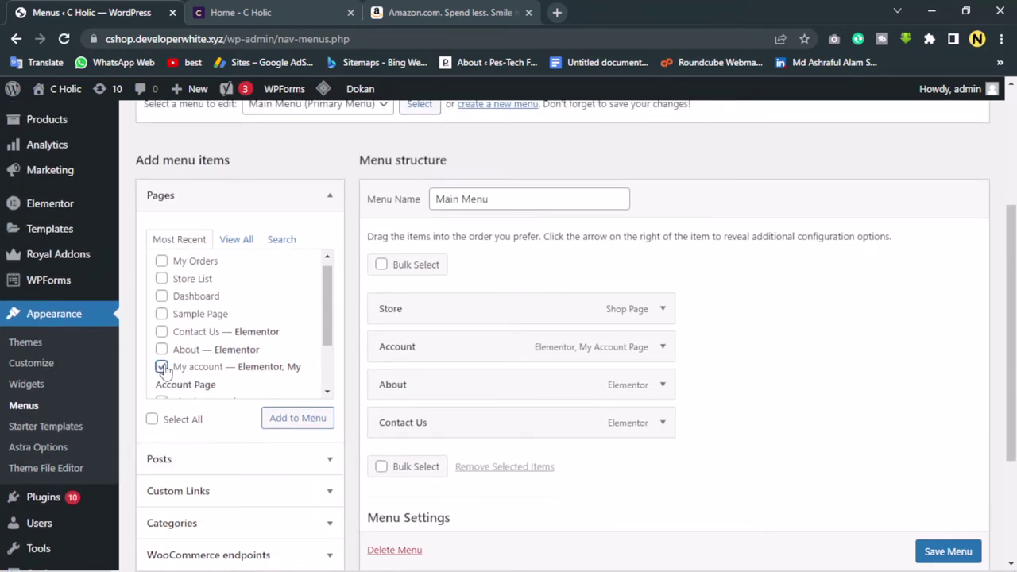
scroll(167, 326, "up", 1)
- Also tick Dashboard, Store List and My Orders, and add all checked pages to Main Menu
left_click(162, 305)
left_click(162, 286)
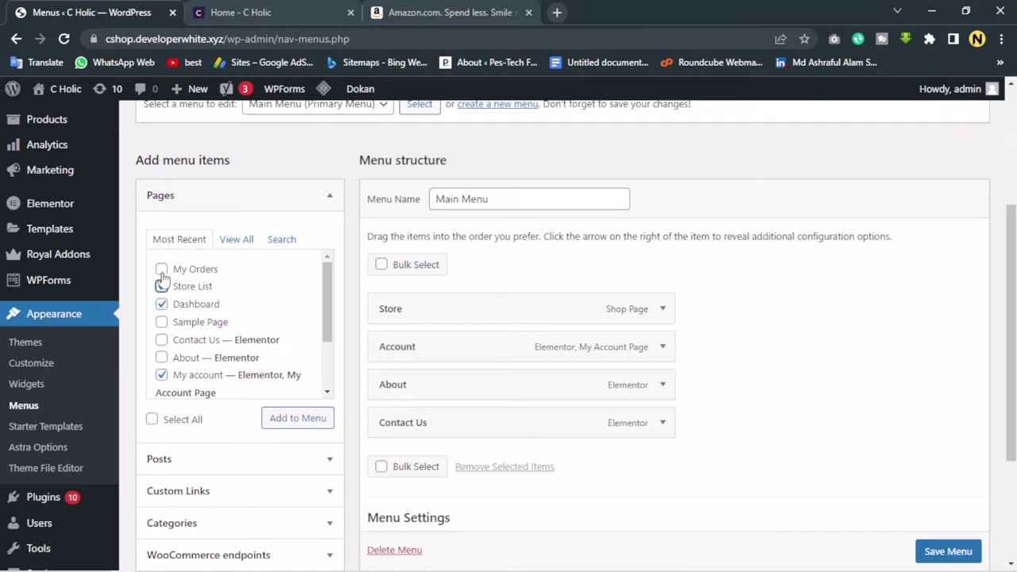
left_click(162, 271)
left_click(278, 418)
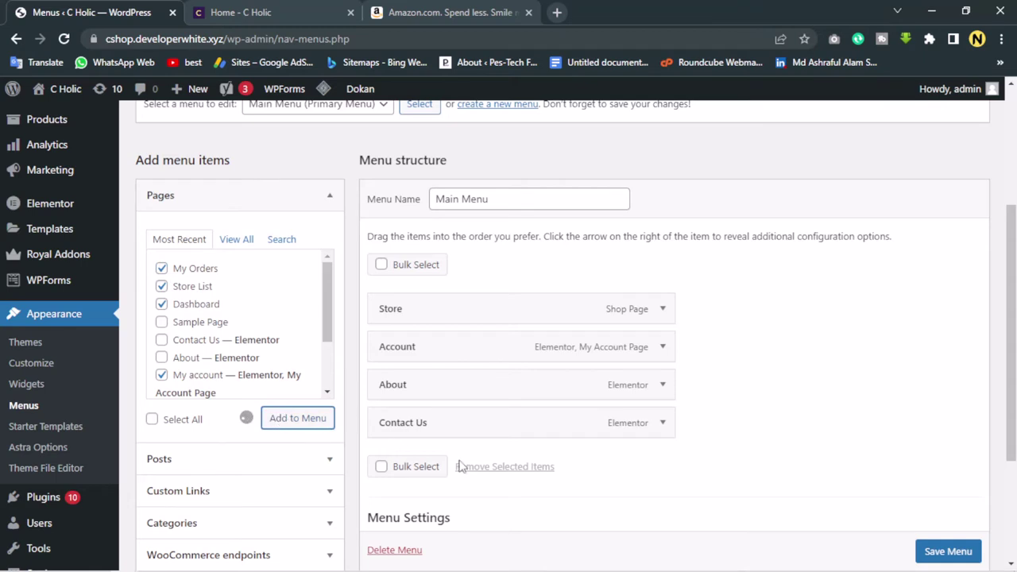
- Glance at the storefront homepage tab and come back to the menu editor
scroll(461, 466, "down", 3)
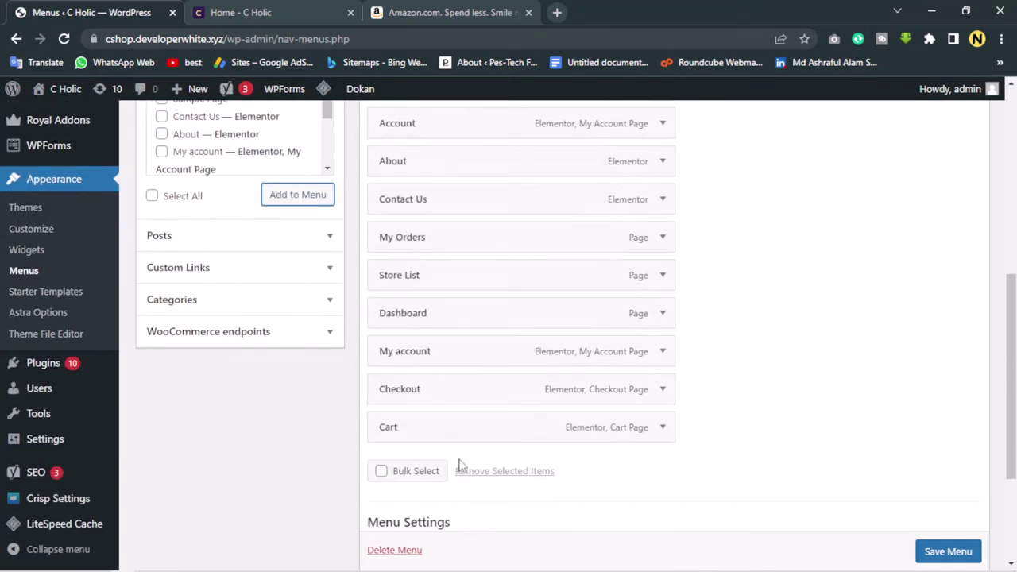
scroll(459, 453, "up", 1)
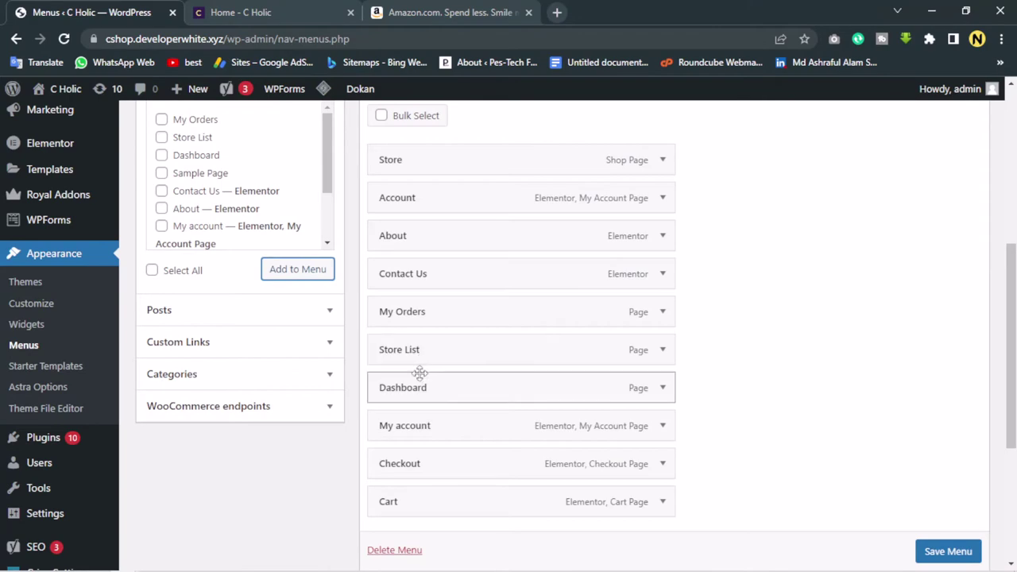
left_click(301, 12)
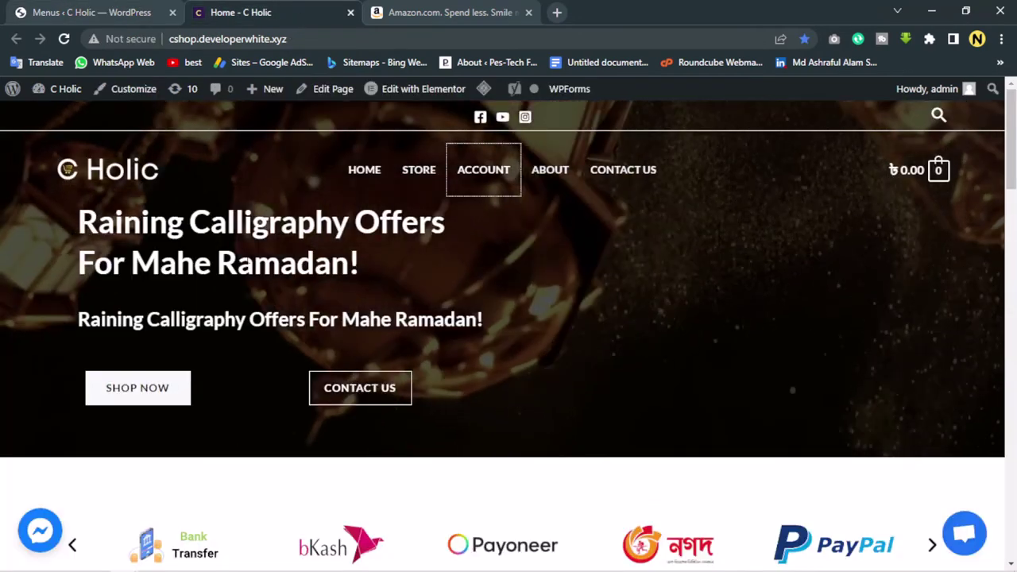
left_click(24, 9)
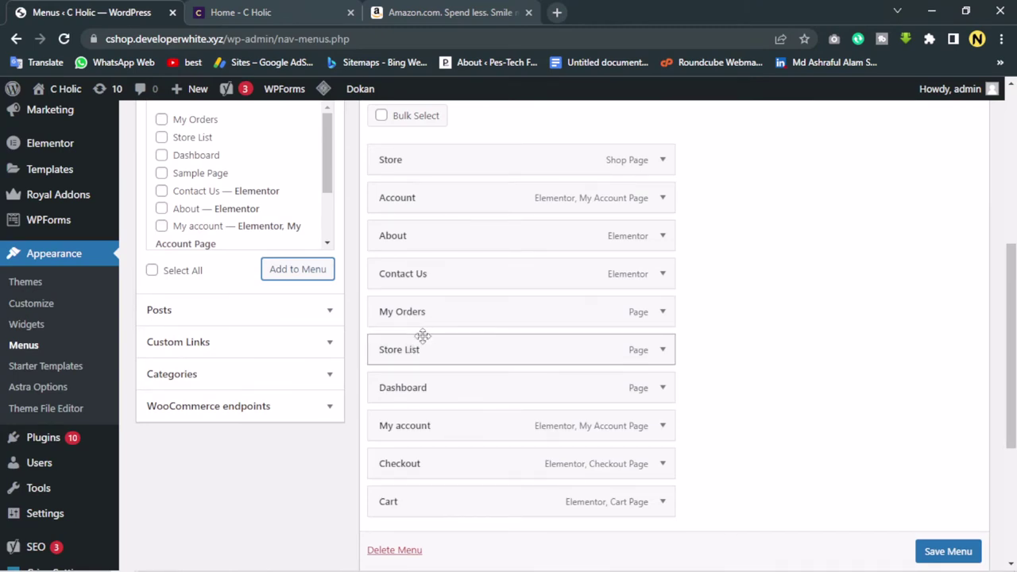
- Nest My Orders, Store List, My account, Checkout and Cart under Dashboard, and save Main Menu
scroll(412, 349, "down", 1)
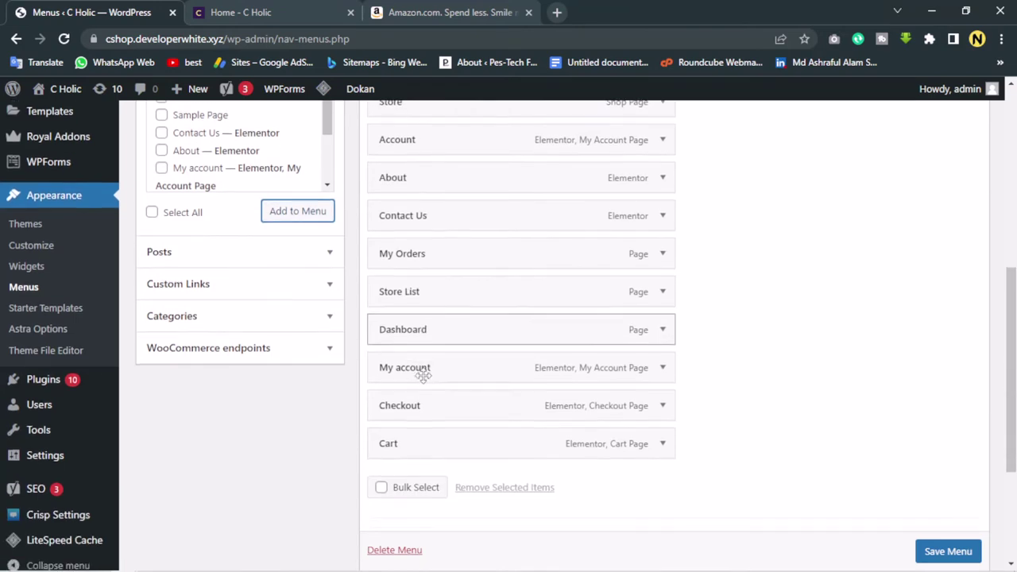
left_click_drag(422, 325, 416, 275)
mouse_move(390, 311)
left_mouse_down()
mouse_move(433, 324)
mouse_move(409, 316)
left_mouse_up()
left_click_drag(394, 360, 414, 362)
left_click_drag(406, 397, 438, 440)
scroll(890, 556, "down", 1)
left_click(929, 551)
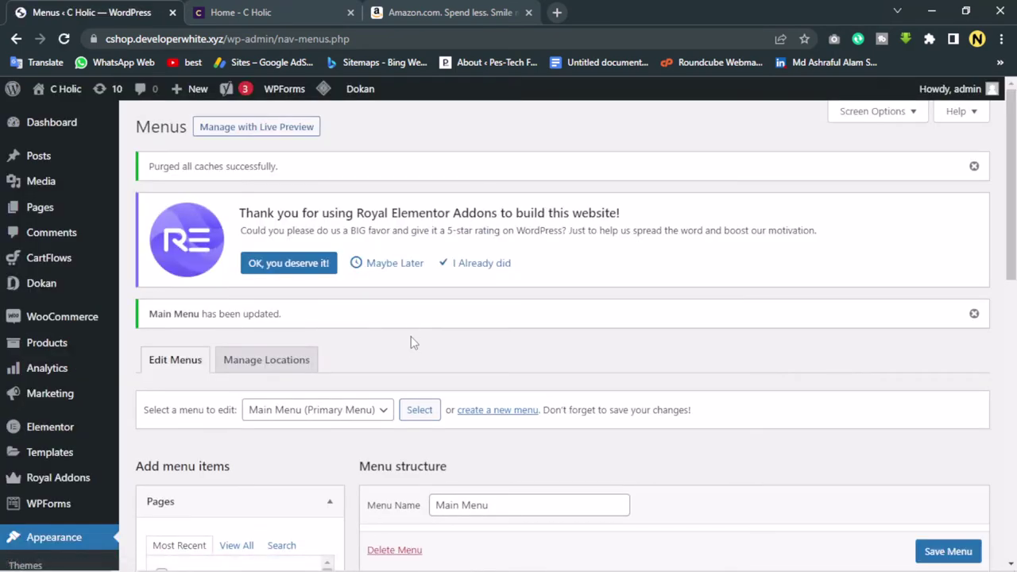
- Reload the storefront to show the new Dashboard menu, open MY ACCOUNT, then go to Amazon
left_click(238, 11)
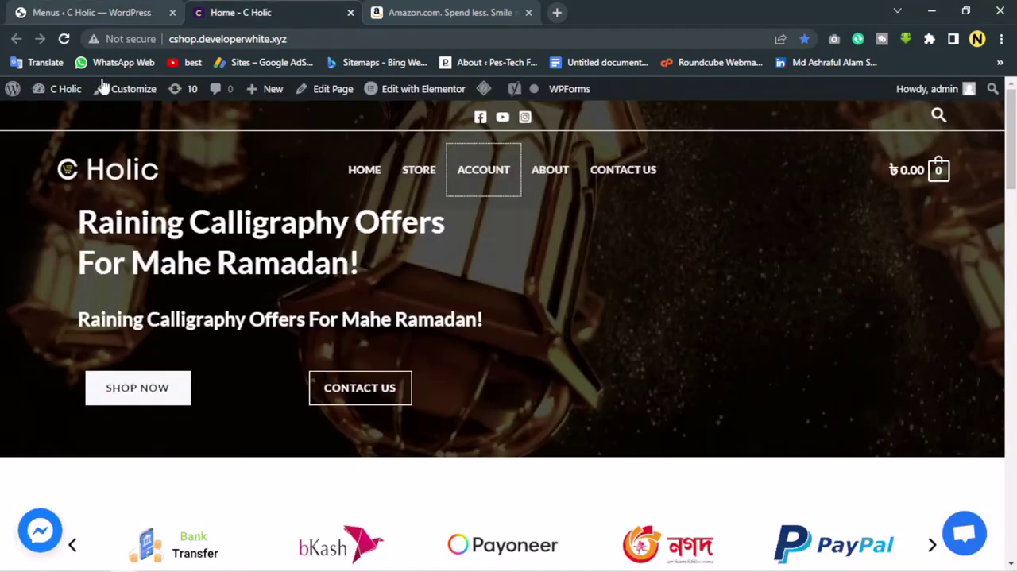
left_click(64, 38)
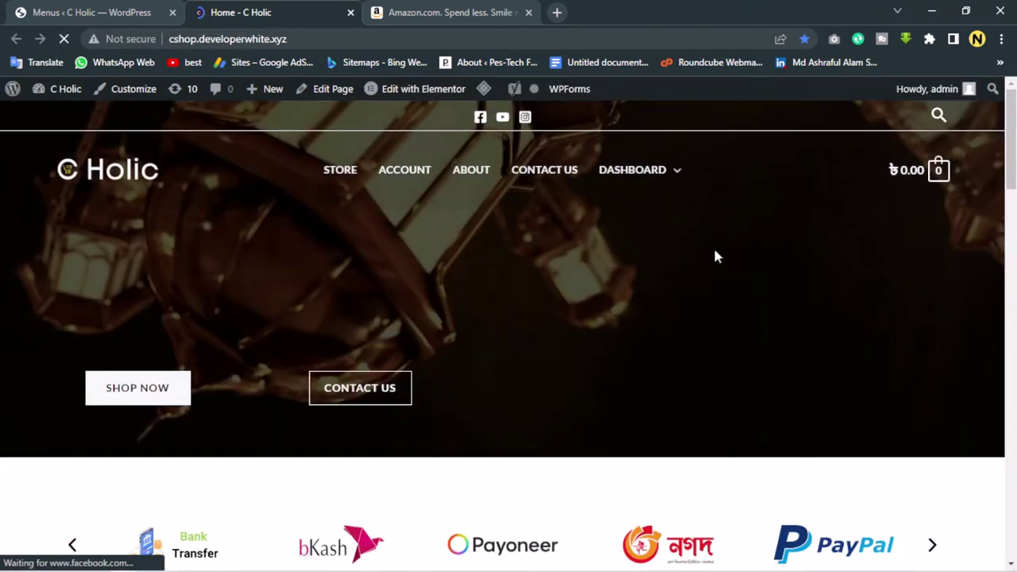
mouse_move(660, 186)
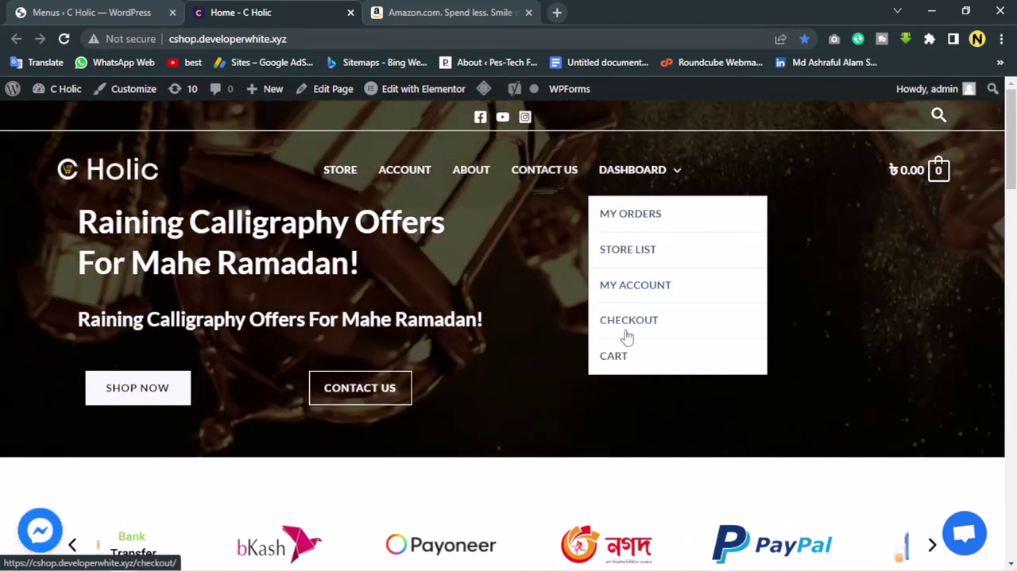
left_click(638, 286)
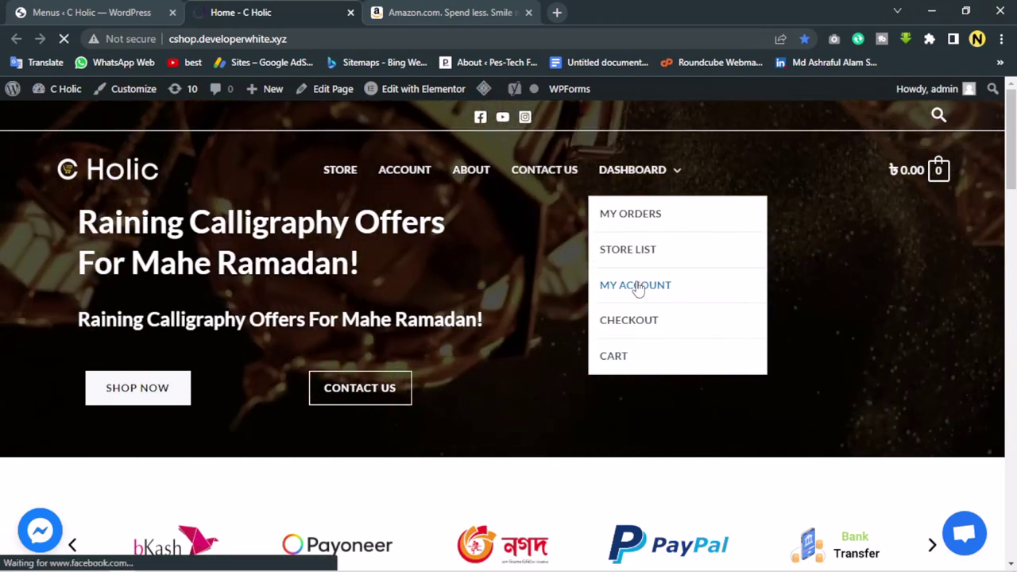
left_click(516, 14)
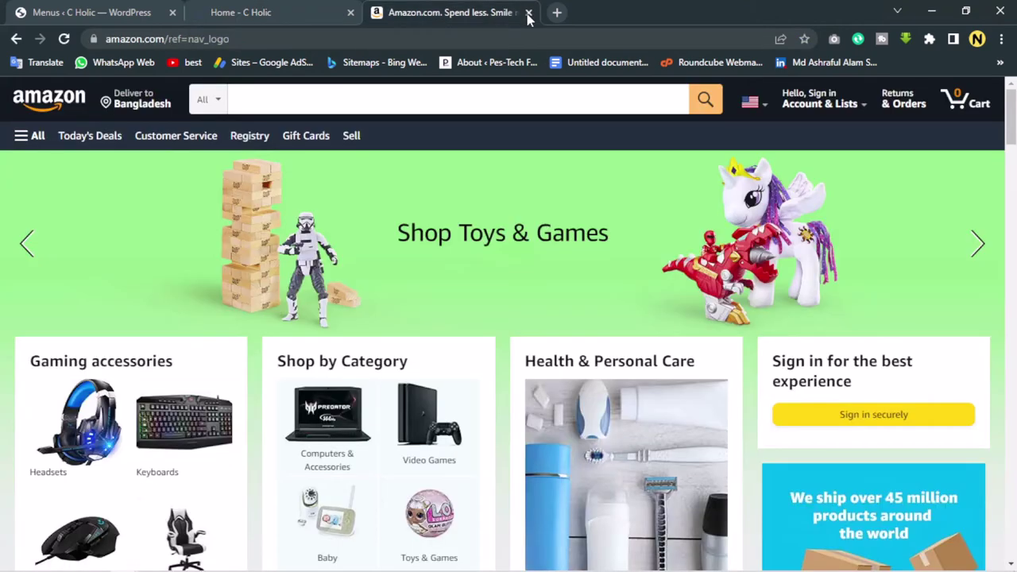
- Close the Amazon tab and go from My Account to the Vendor Dashboard
left_click(529, 13)
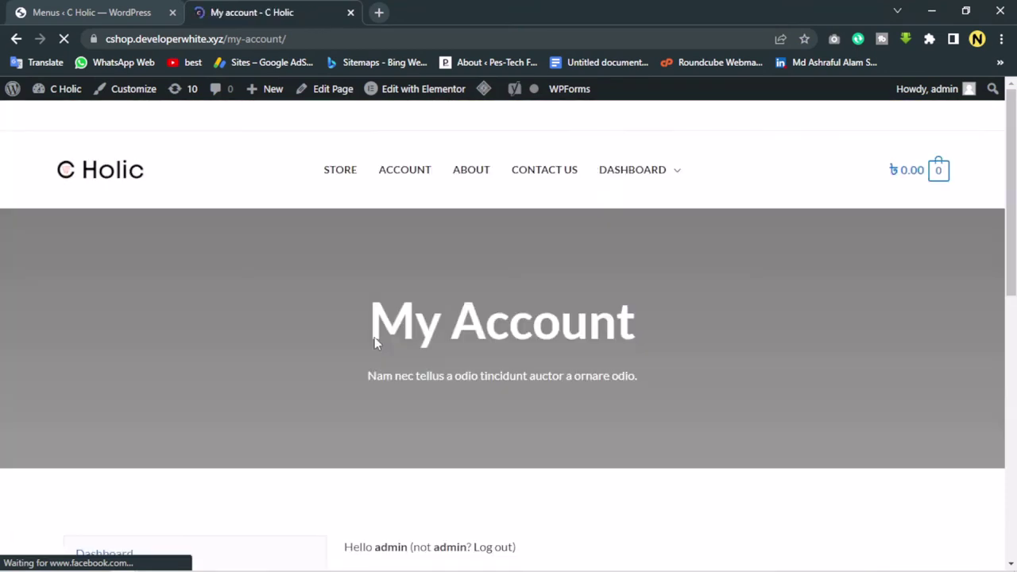
scroll(389, 330, "down", 2)
scroll(401, 322, "up", 1)
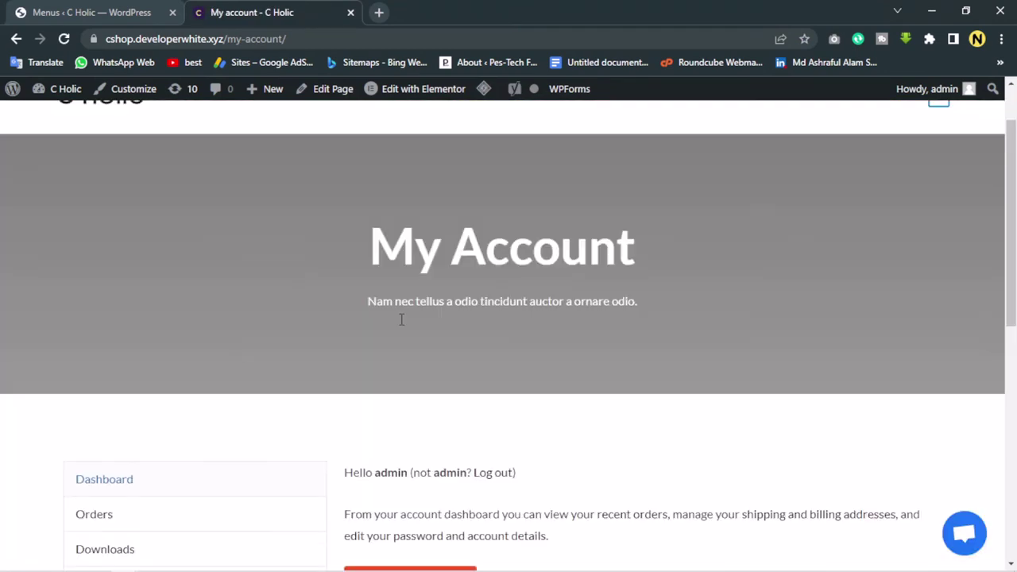
scroll(401, 326, "down", 3)
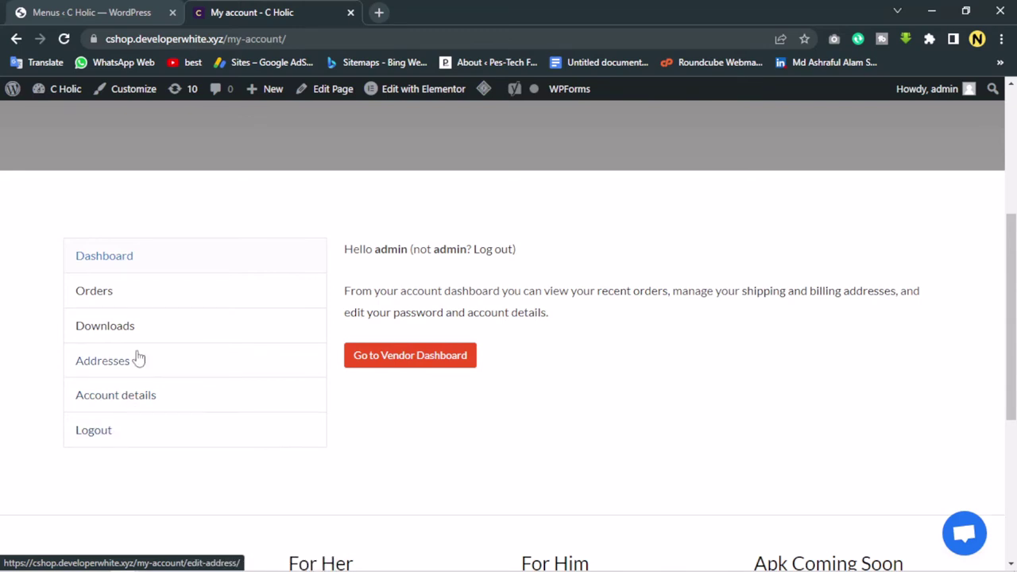
scroll(134, 286, "down", 2)
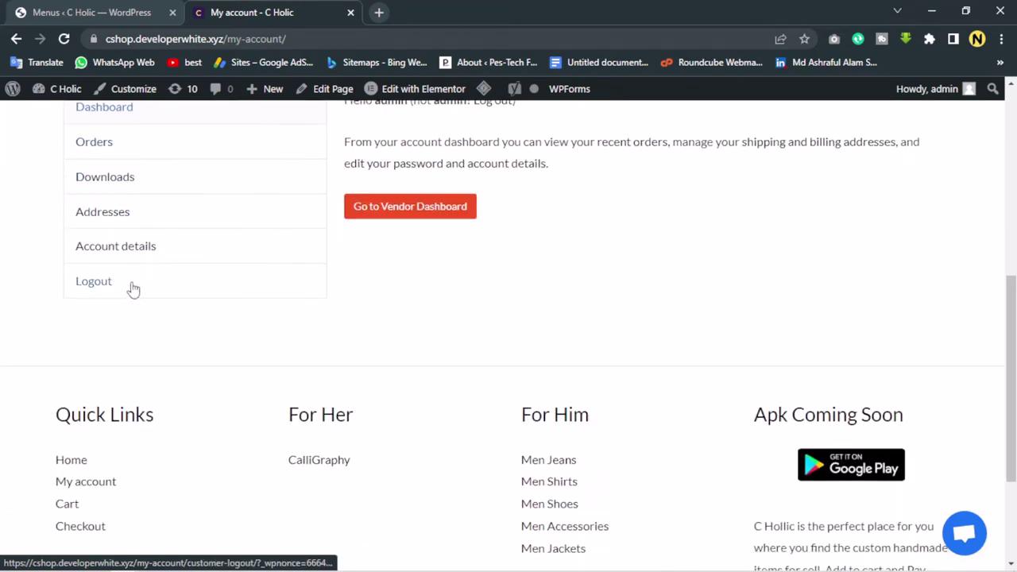
scroll(136, 286, "up", 3)
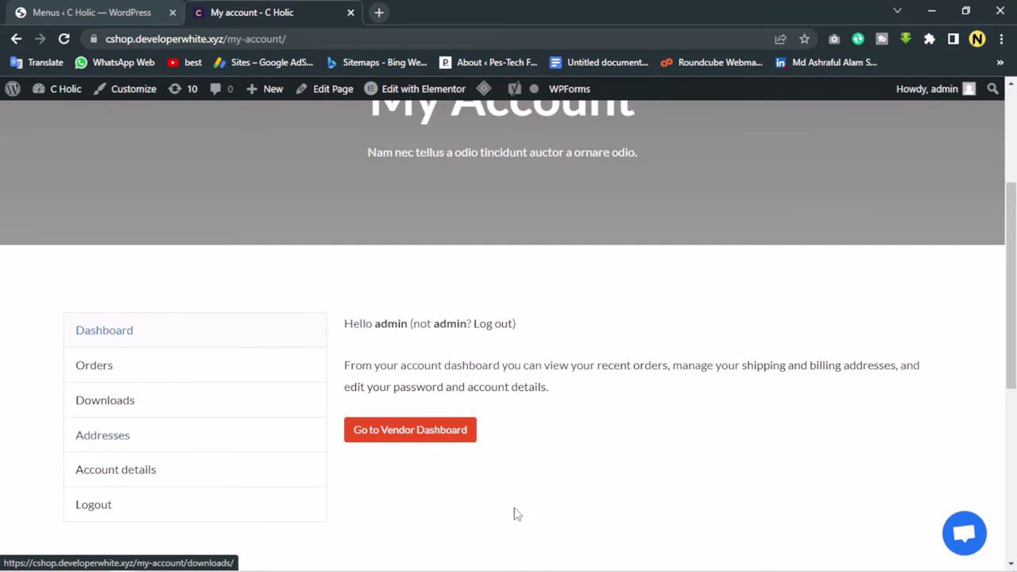
left_click(440, 435)
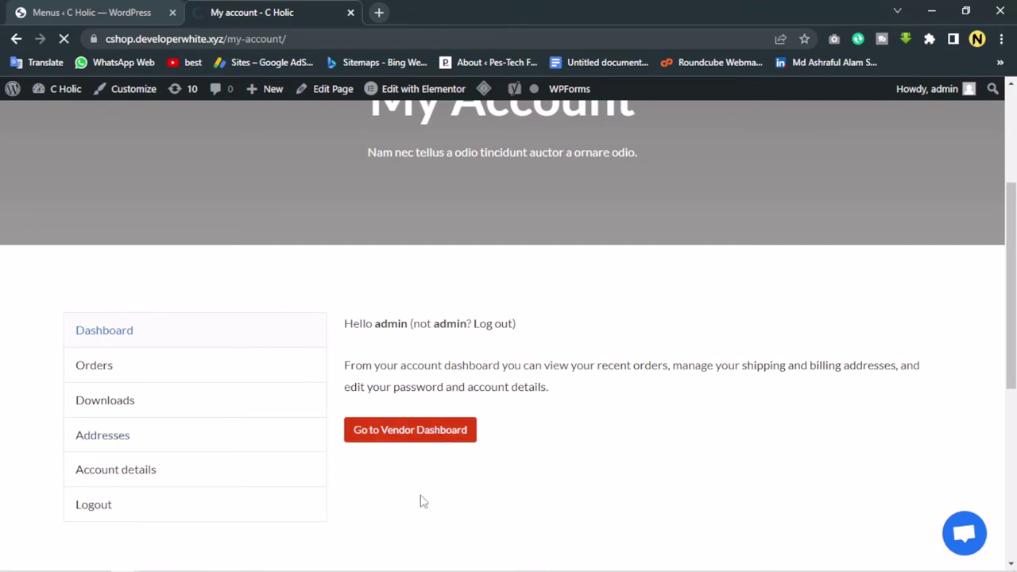
- Scroll through the vendor dashboard reporting the account isn't enabled for selling
scroll(429, 493, "down", 2)
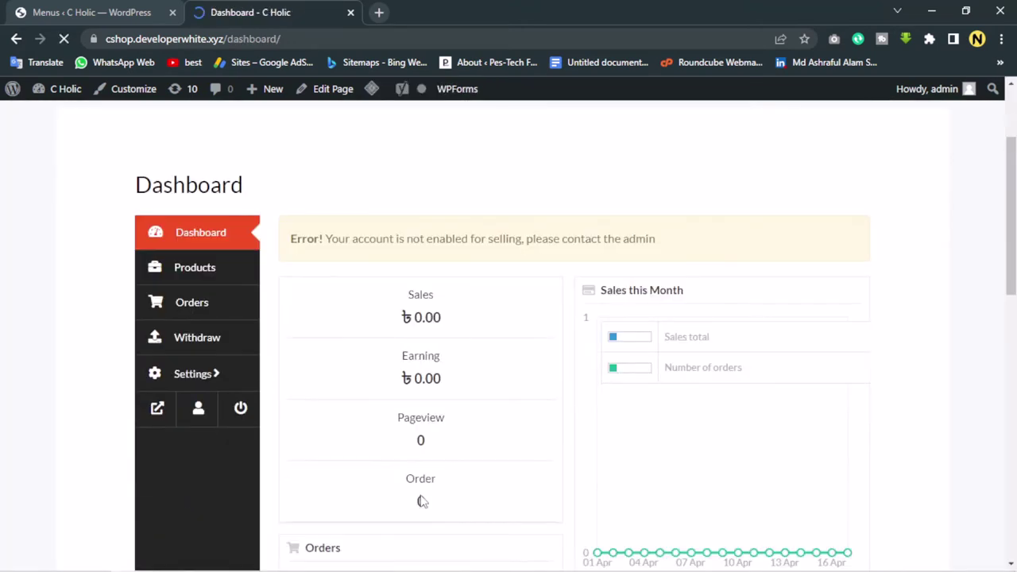
scroll(435, 476, "down", 2)
scroll(441, 453, "down", 7)
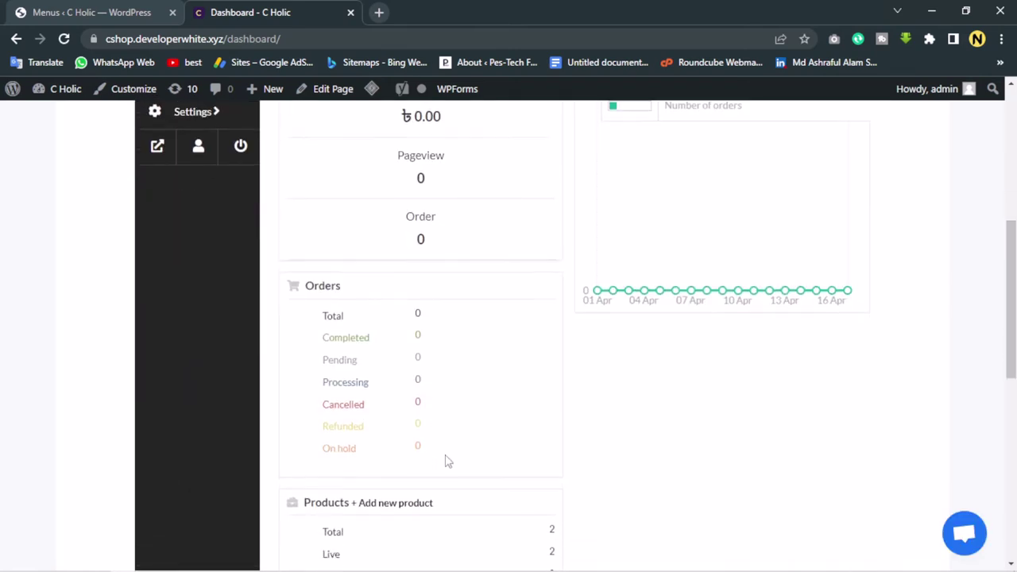
scroll(438, 441, "up", 8)
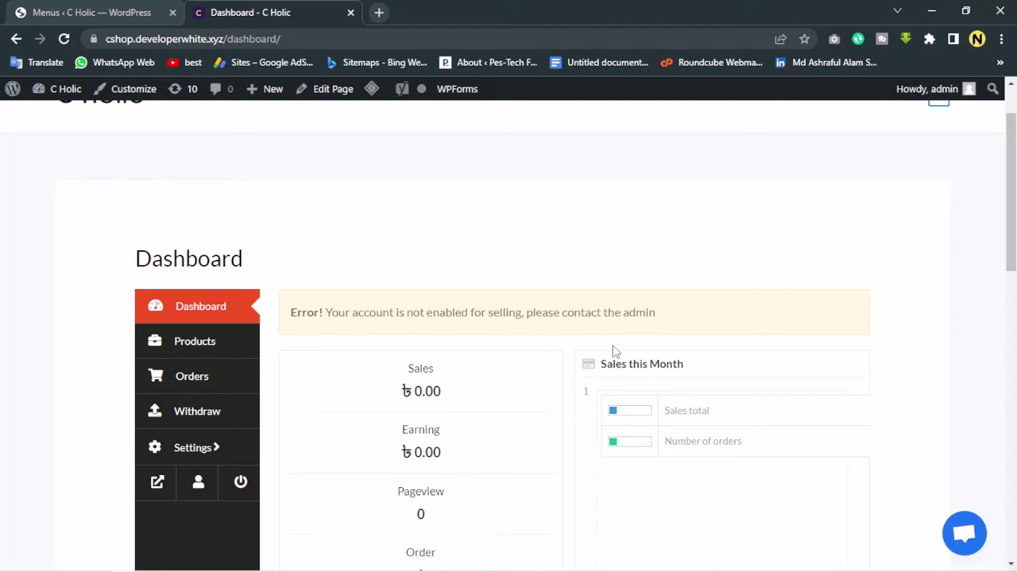
scroll(437, 385, "up", 1)
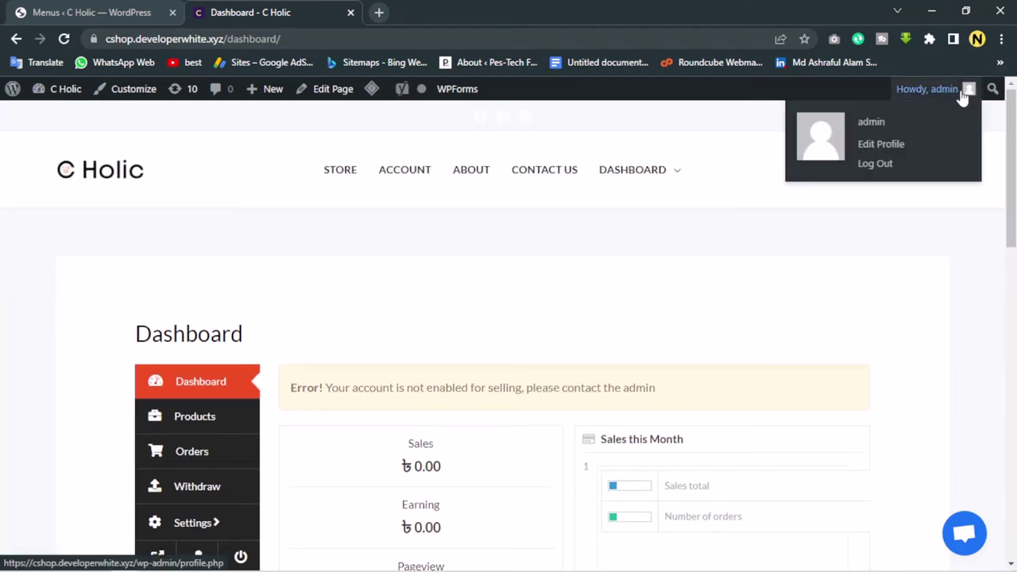
scroll(630, 337, "down", 1)
scroll(630, 337, "down", 2)
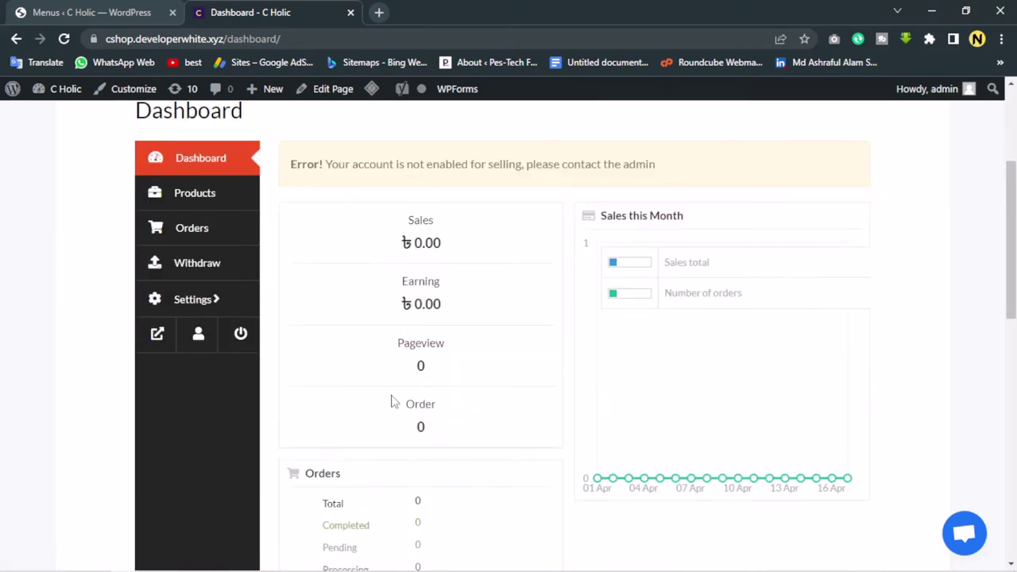
scroll(354, 403, "up", 3)
scroll(371, 383, "down", 2)
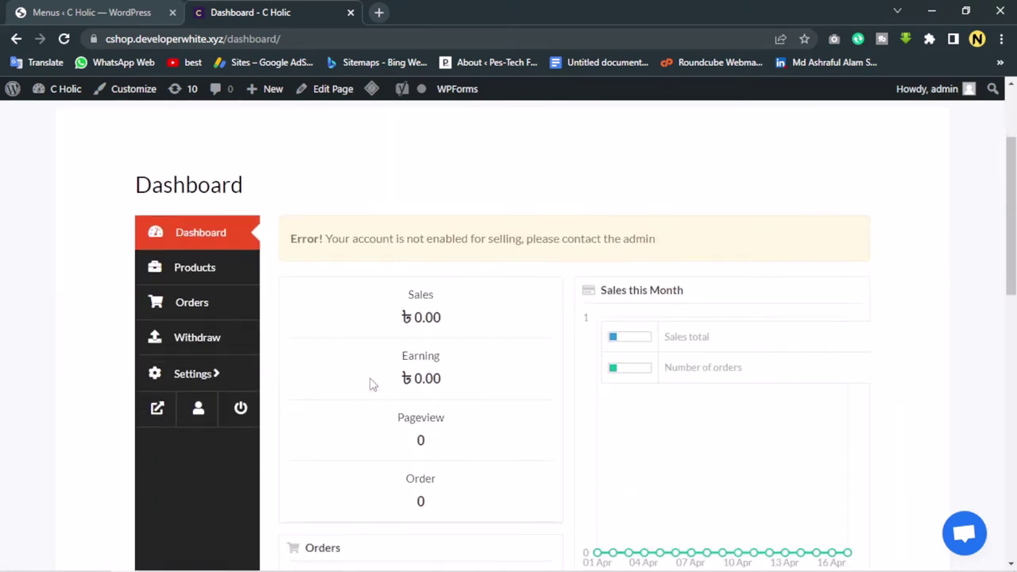
scroll(371, 383, "down", 3)
scroll(374, 386, "up", 4)
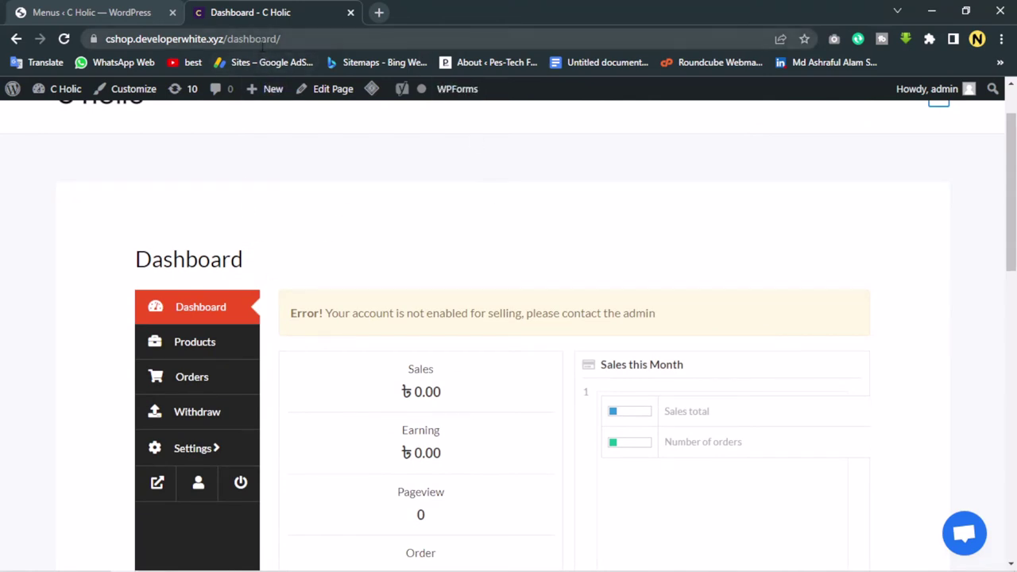
- Copy the store's site address and bring the YouTube Studio Chrome window to the front
left_click_drag(226, 38, 106, 38)
right_click(156, 38)
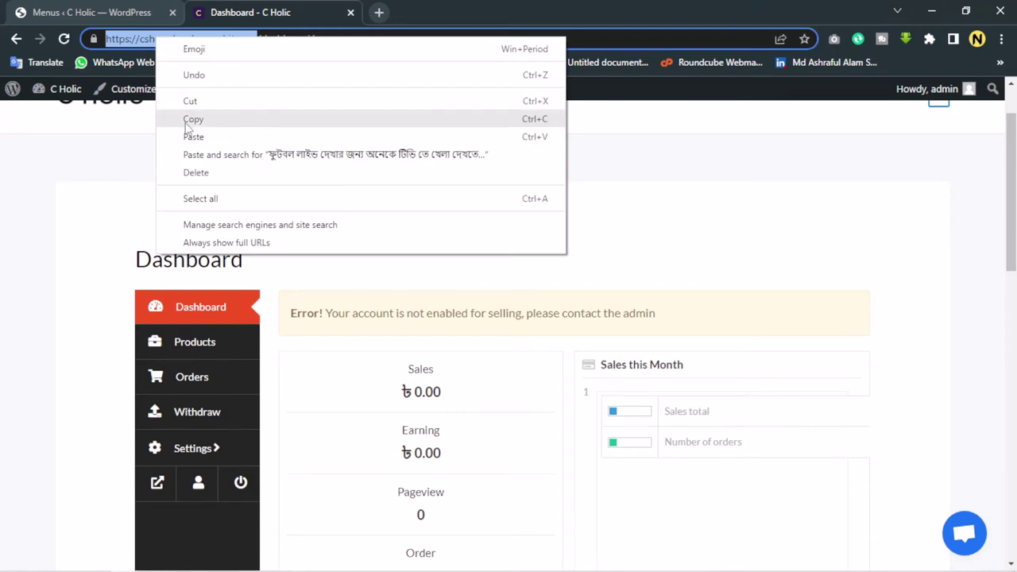
left_click(188, 119)
left_click(103, 261)
scroll(115, 262, "down", 3)
scroll(208, 279, "up", 5)
scroll(486, 308, "up", 1)
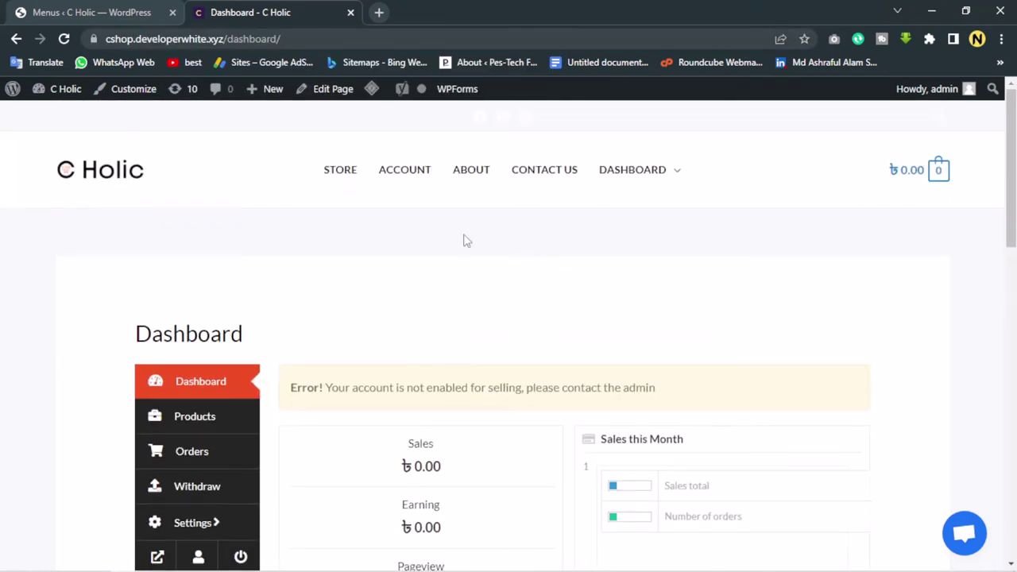
mouse_move(151, 566)
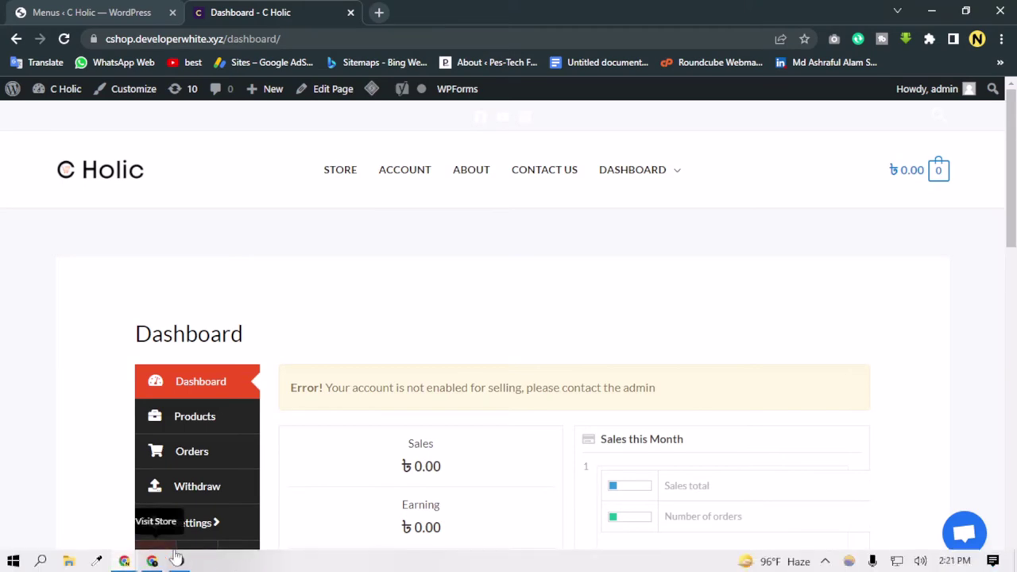
left_click(152, 561)
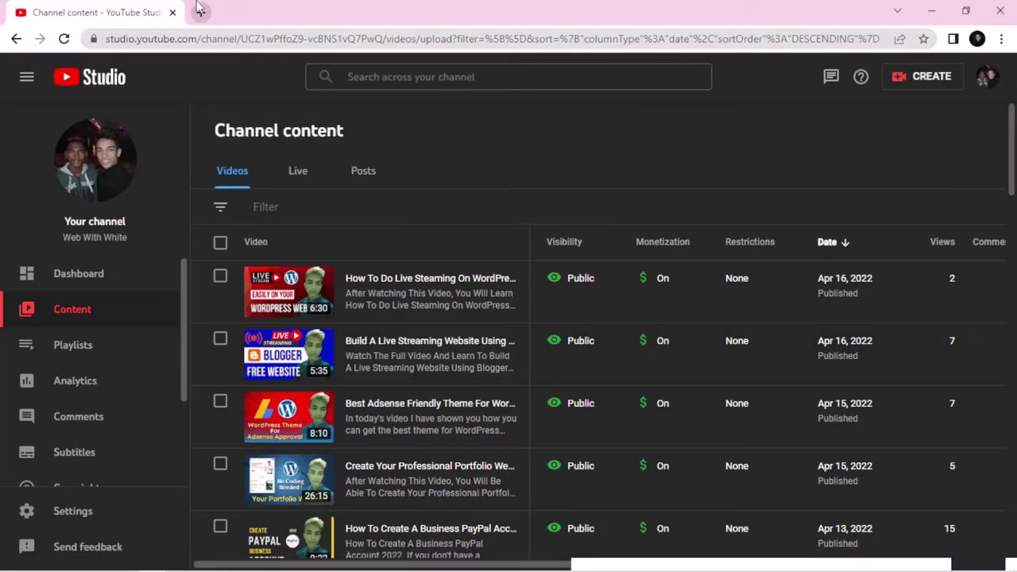
- Load the copied C Holic site address in a new tab and close the YouTube Studio tab
left_click(197, 11)
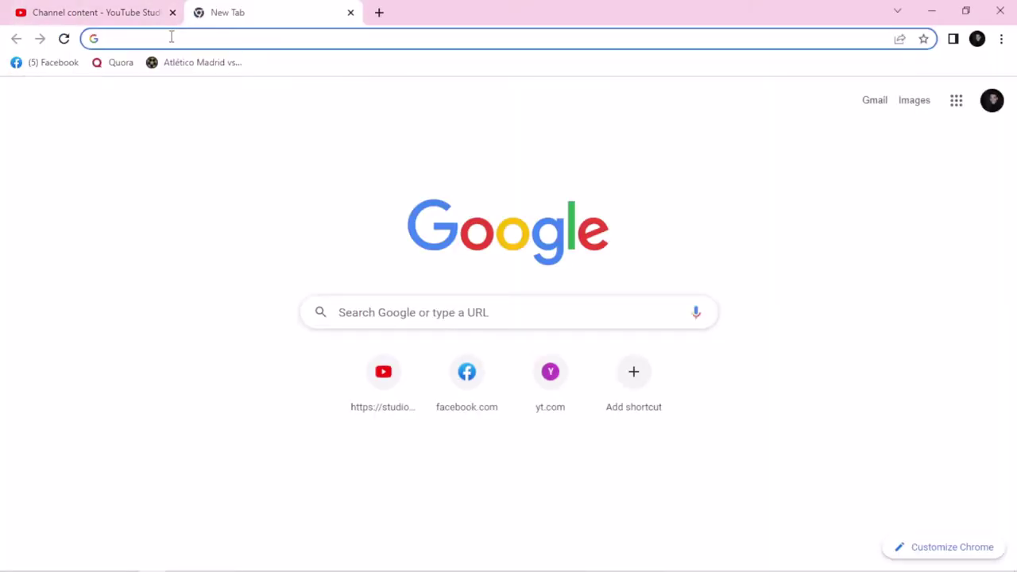
key("ctrl+v")
key("Return")
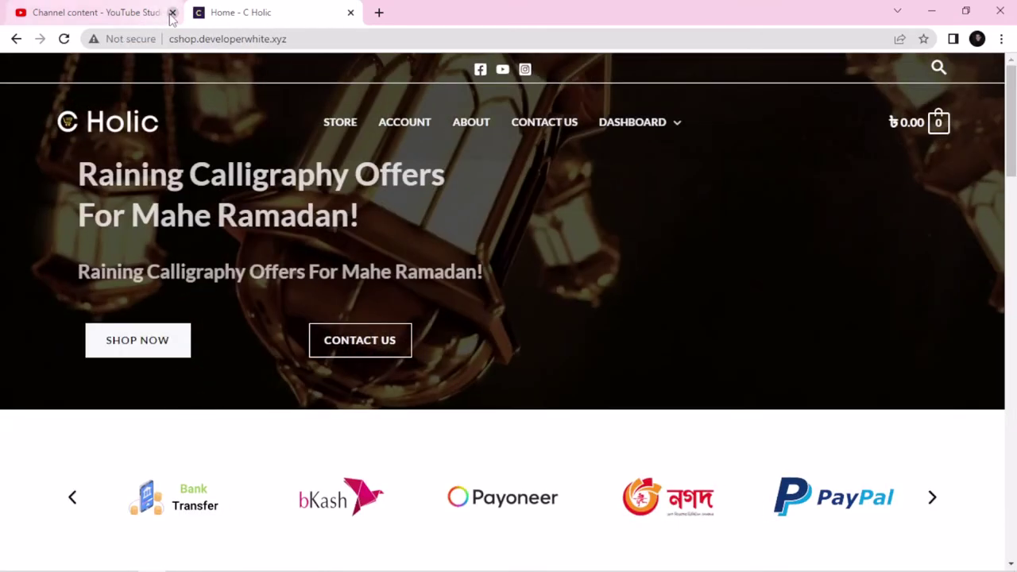
left_click(171, 12)
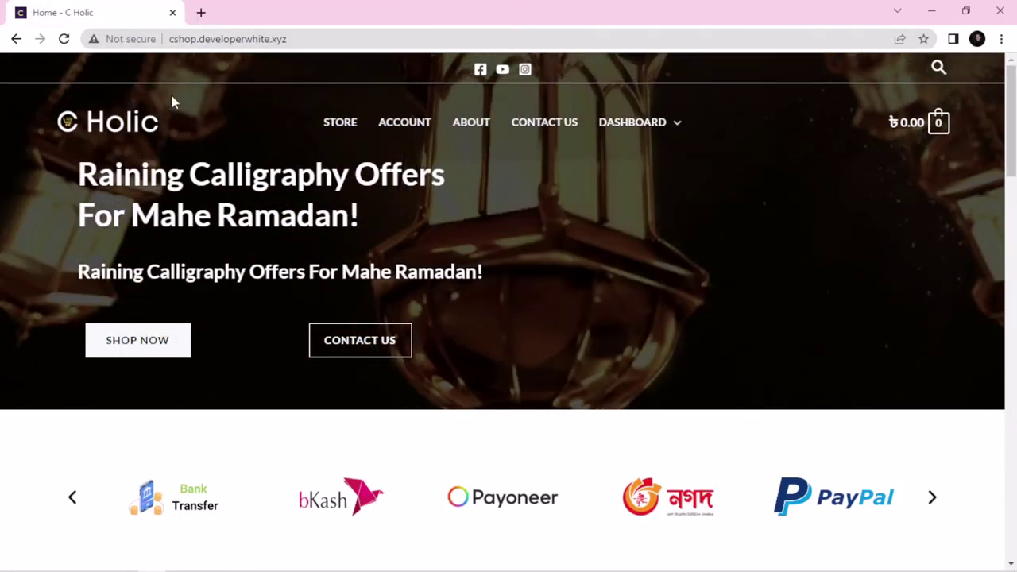
mouse_move(624, 143)
scroll(631, 140, "down", 1)
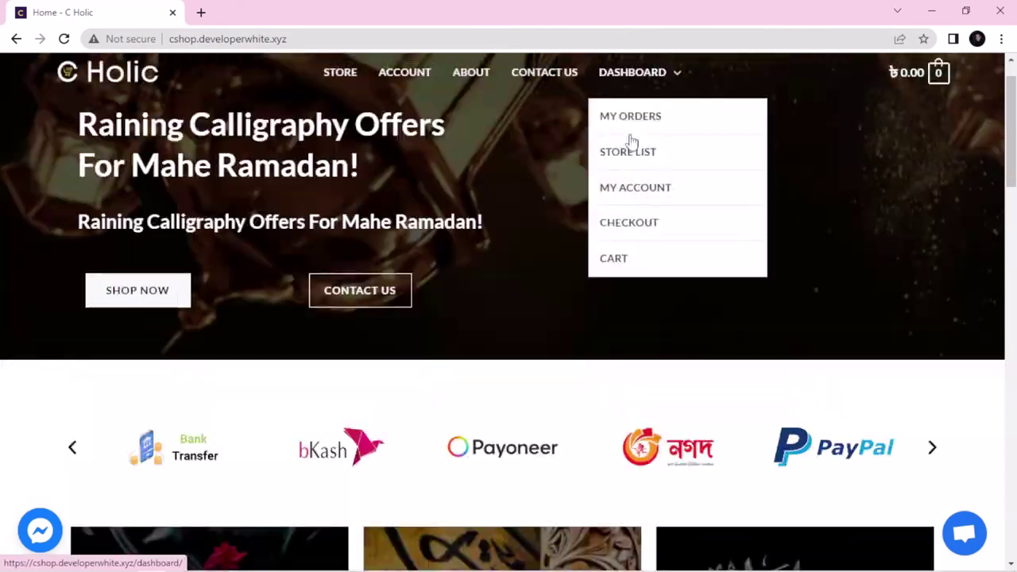
scroll(644, 111, "up", 1)
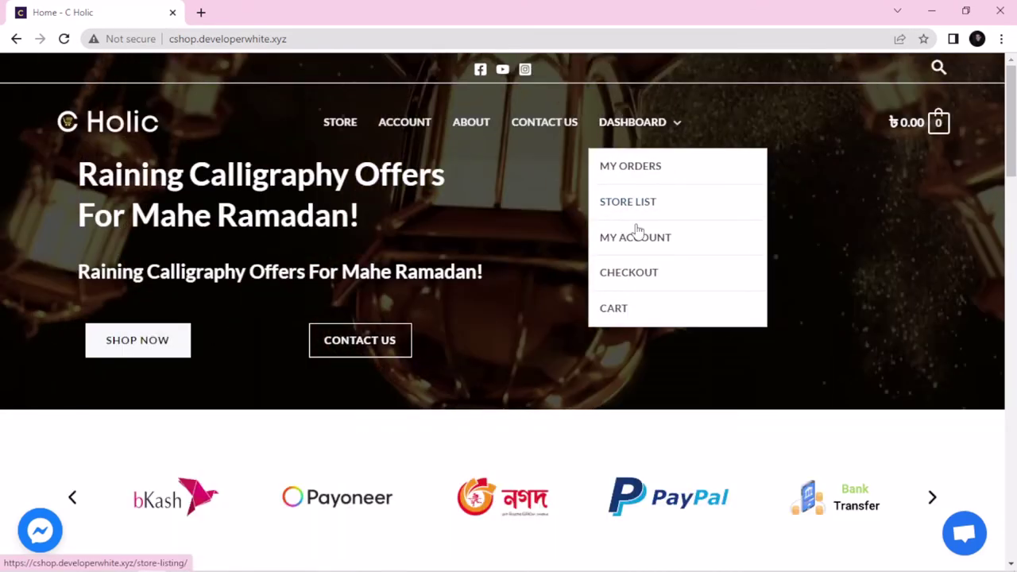
- Open the My Account page and scroll down to the Register form
left_click(637, 236)
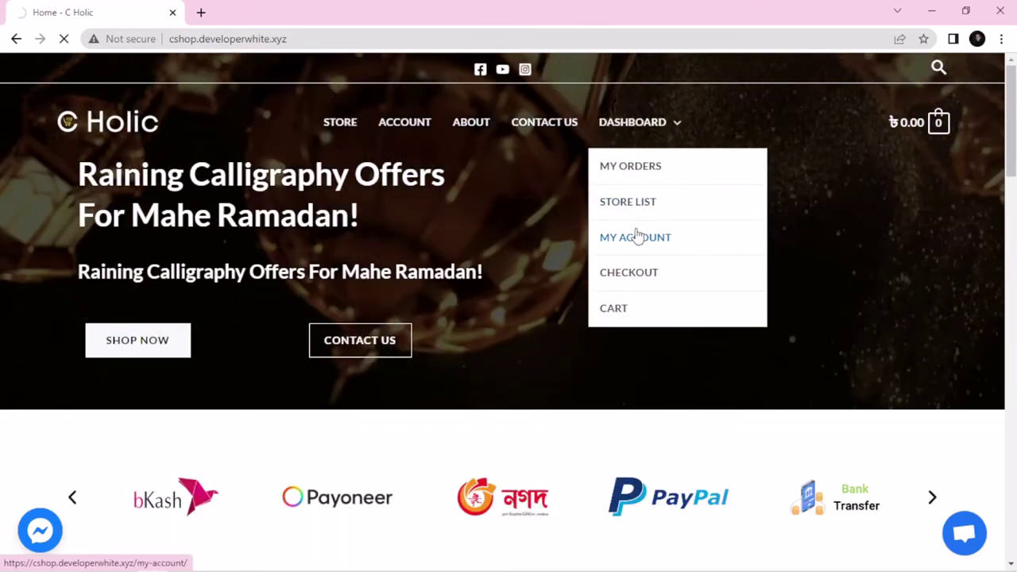
scroll(620, 345, "down", 5)
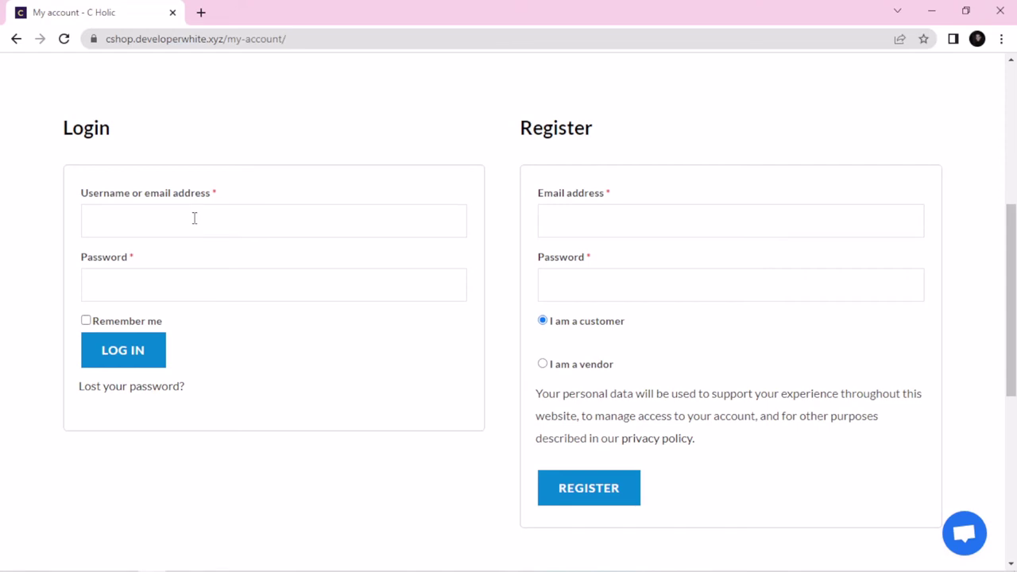
scroll(178, 256, "up", 2)
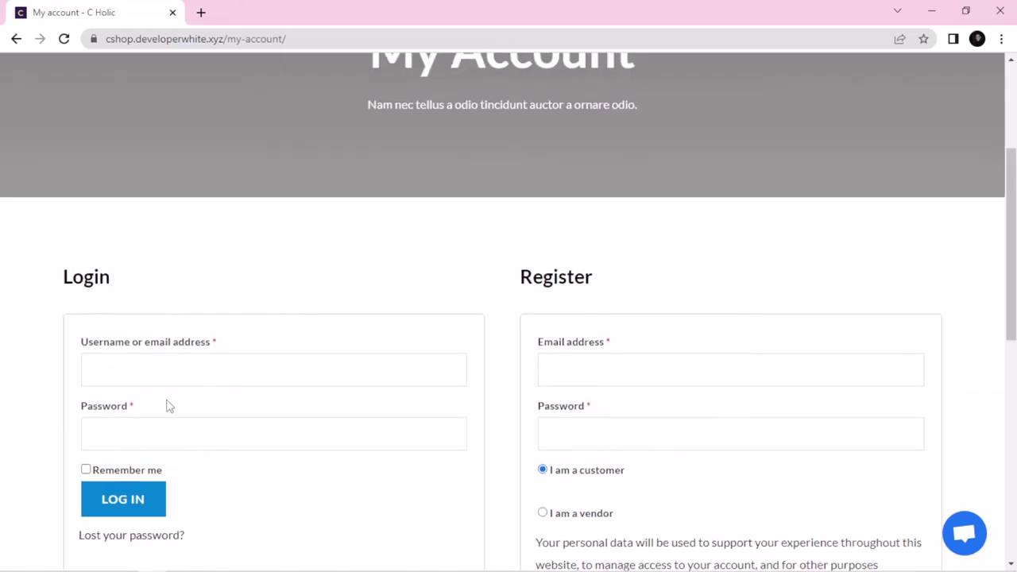
scroll(190, 378, "down", 1)
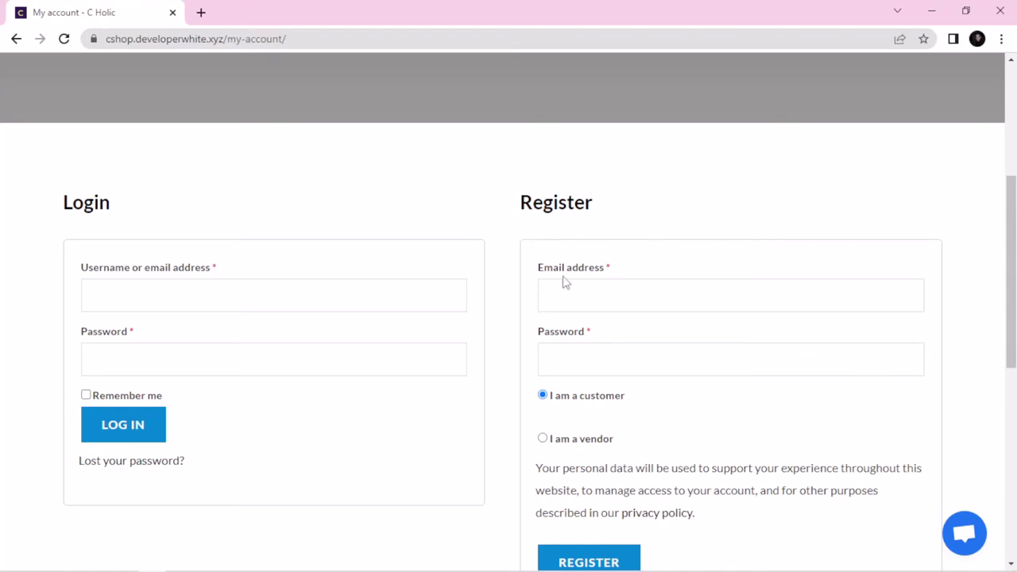
scroll(656, 278, "down", 1)
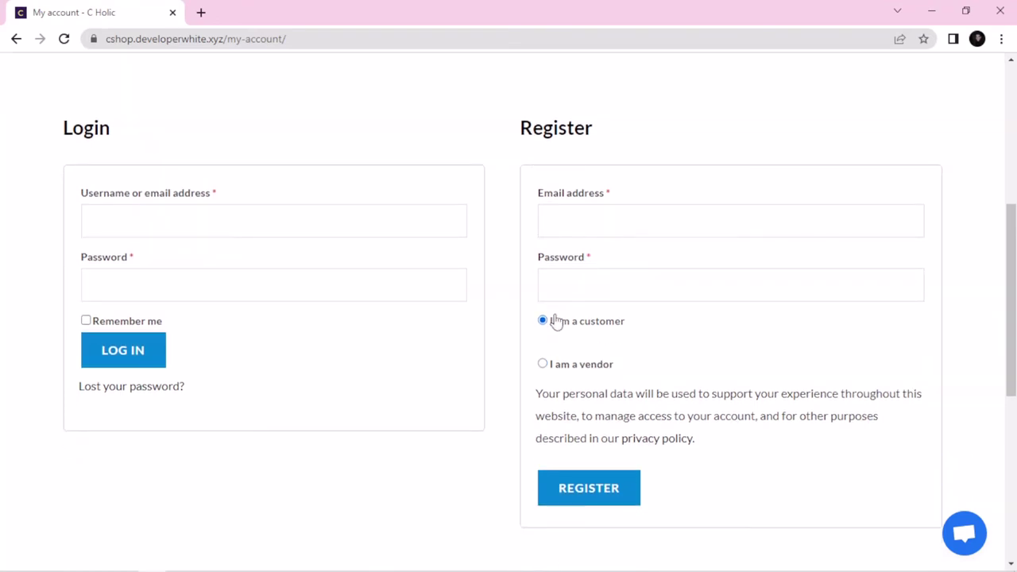
scroll(532, 337, "up", 2)
scroll(533, 337, "up", 3)
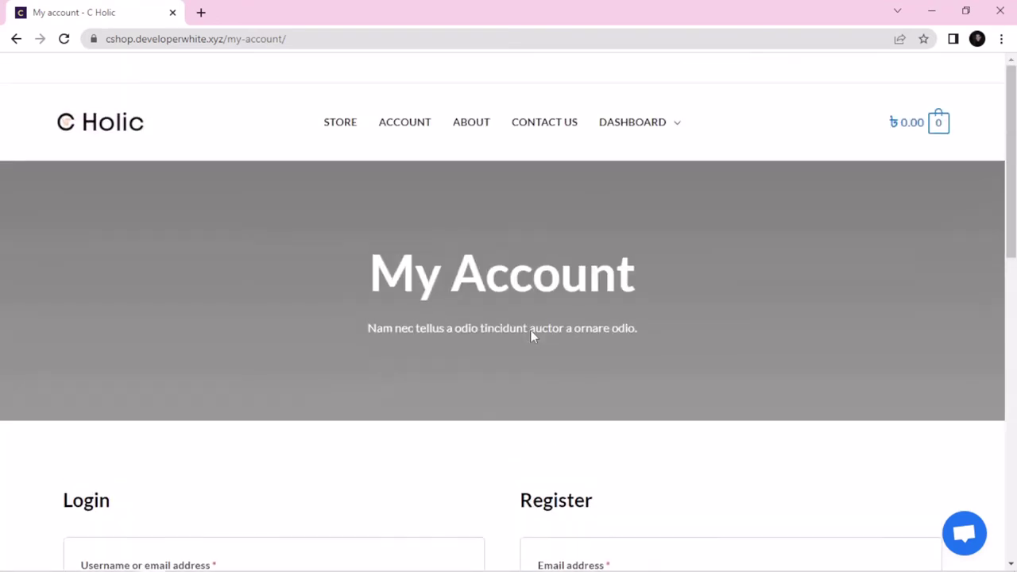
scroll(533, 333, "down", 3)
scroll(569, 524, "down", 2)
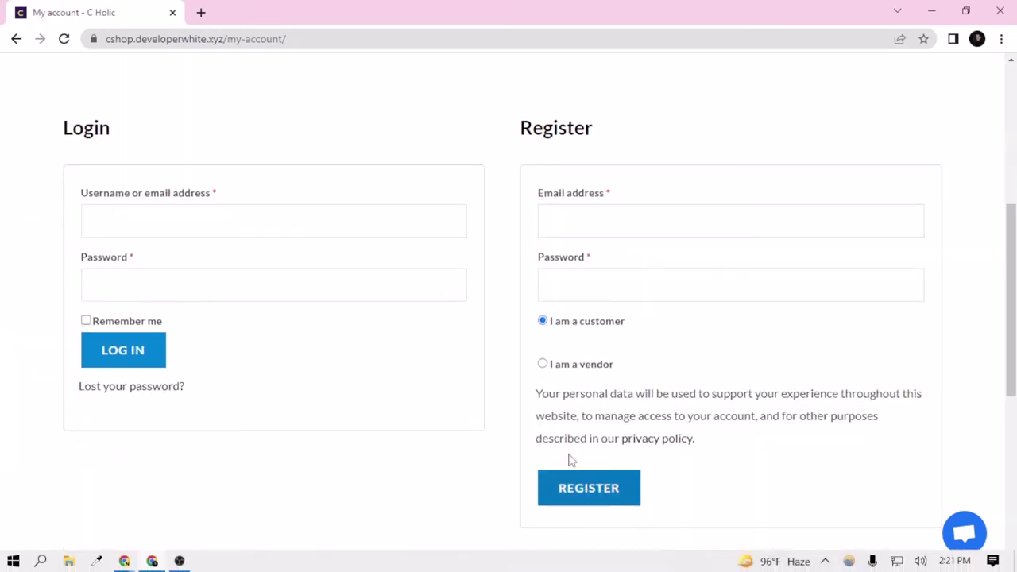
- Select 'I am a vendor' on the Register form to reveal the shop and phone fields
left_click(543, 367)
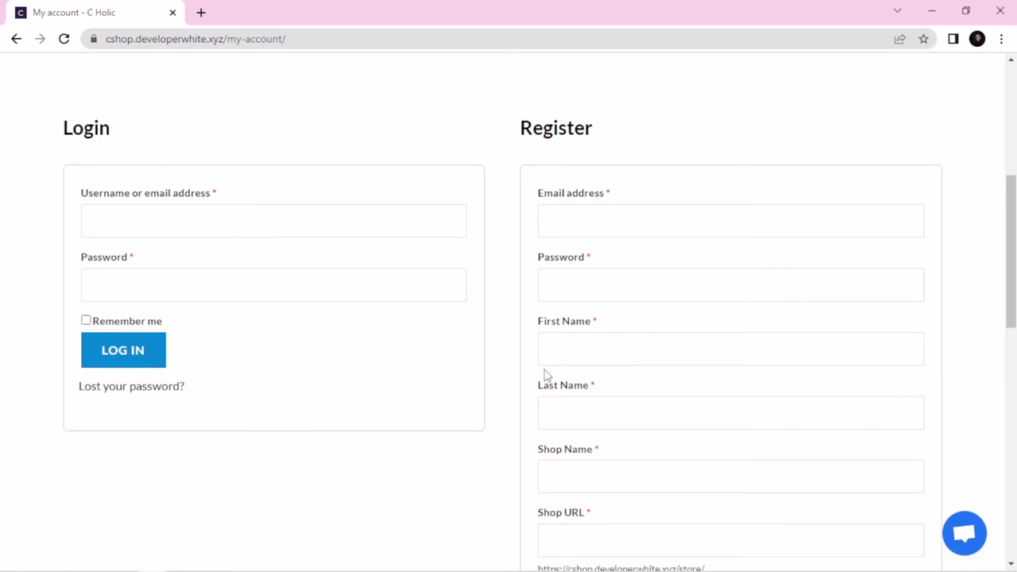
scroll(546, 381, "down", 3)
scroll(548, 390, "down", 2)
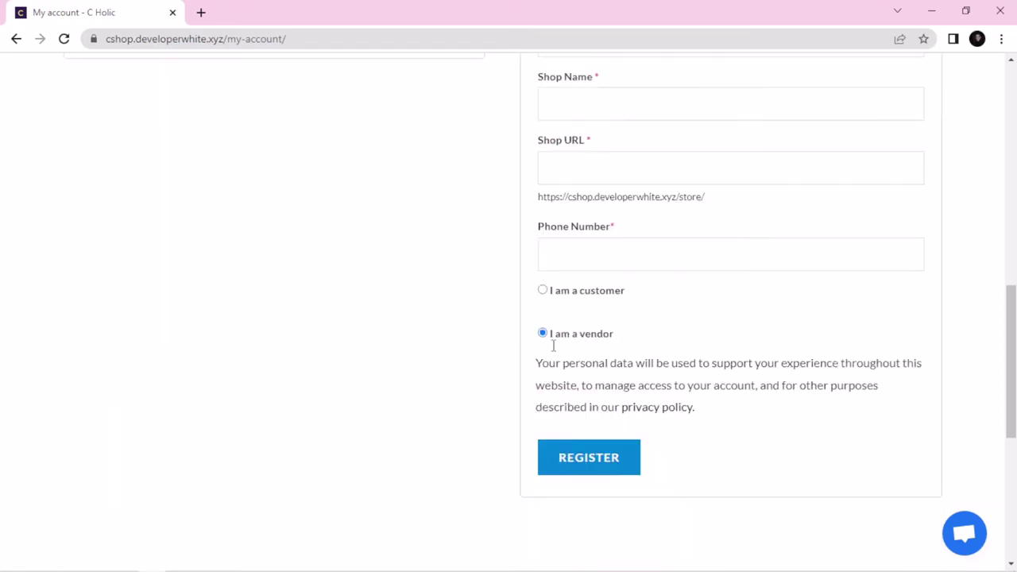
left_click(545, 300)
scroll(545, 300, "up", 3)
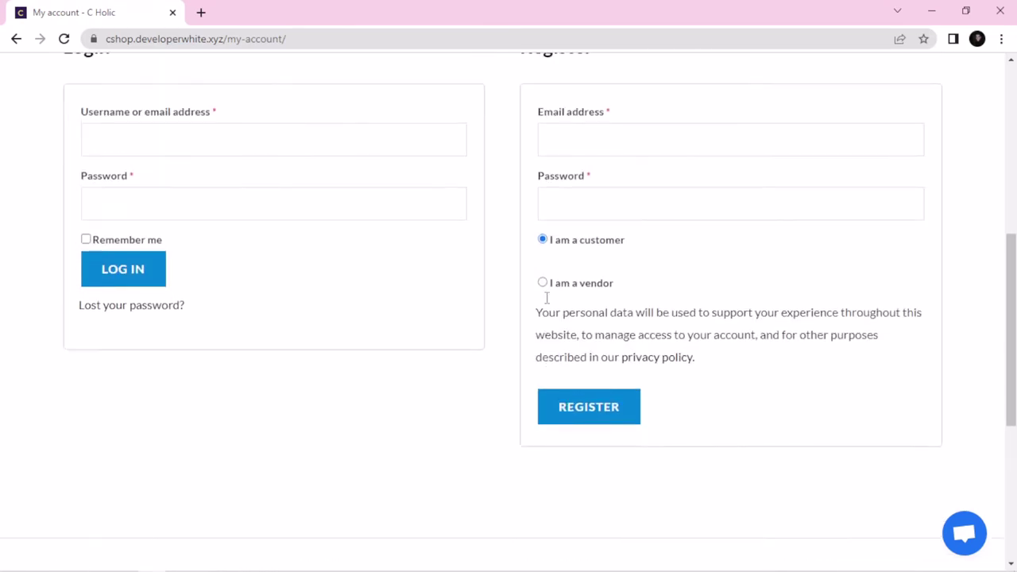
left_click(544, 365)
scroll(579, 261, "down", 3)
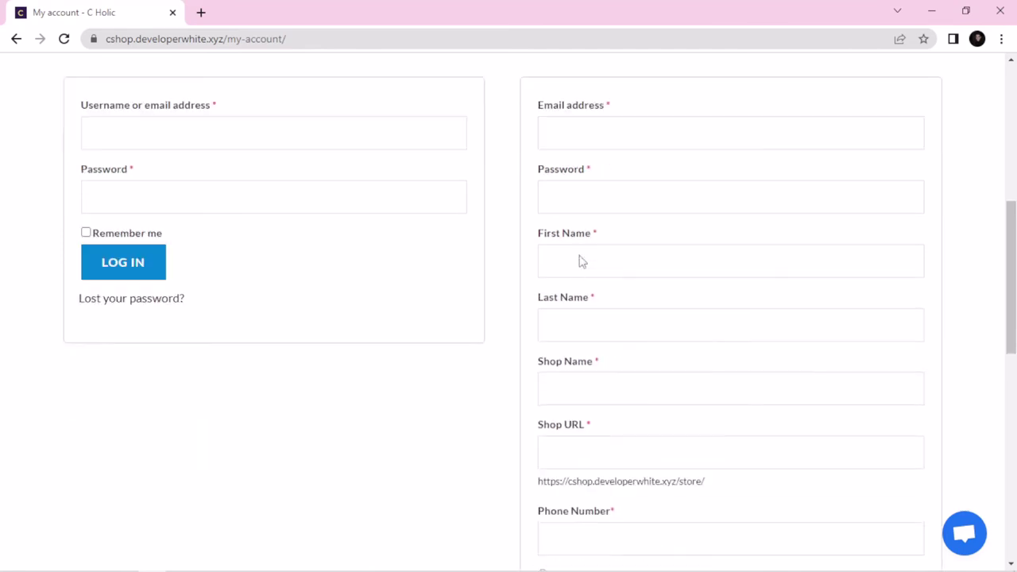
scroll(580, 254, "up", 2)
scroll(579, 257, "down", 5)
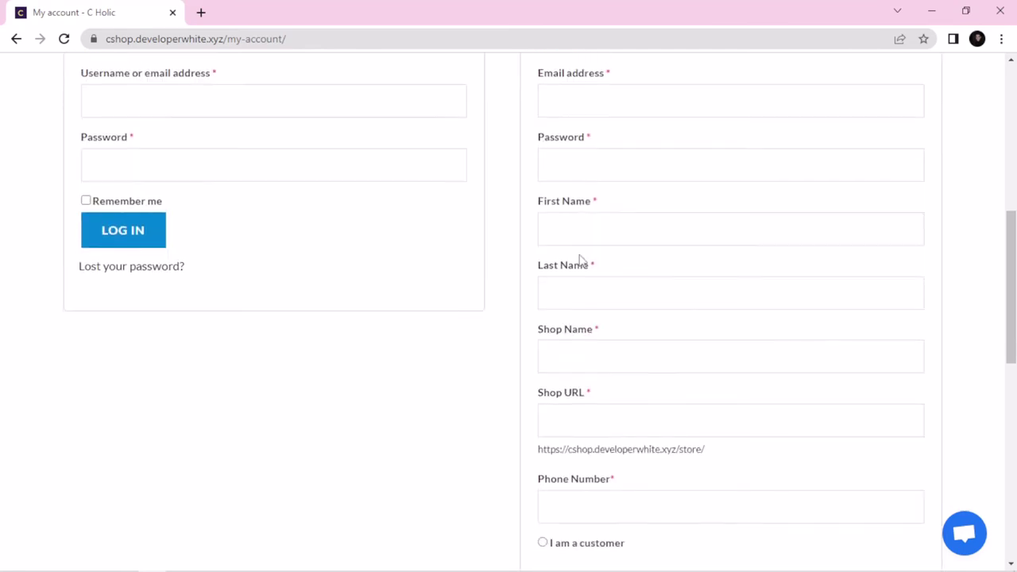
scroll(593, 286, "up", 8)
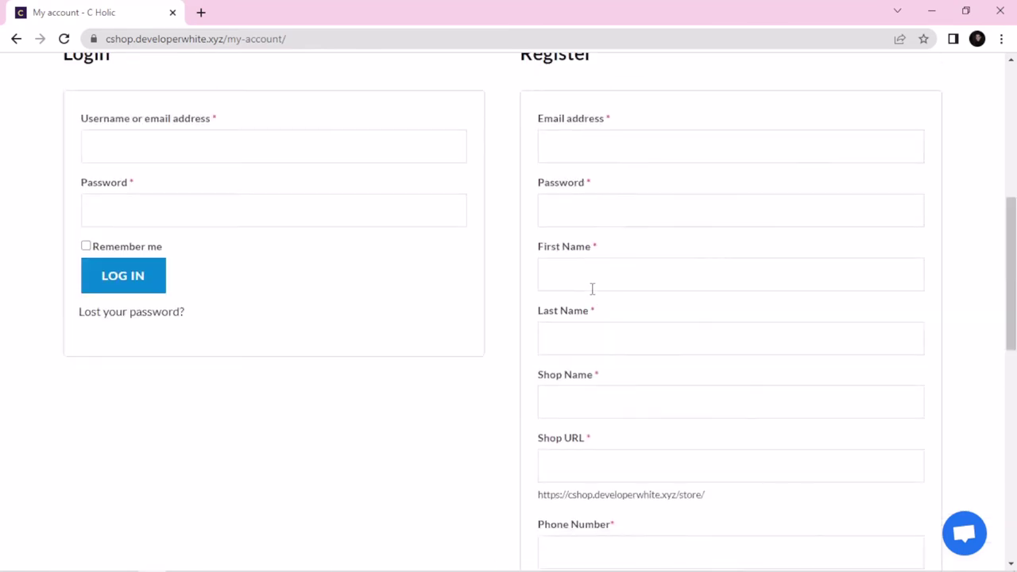
scroll(584, 291, "down", 3)
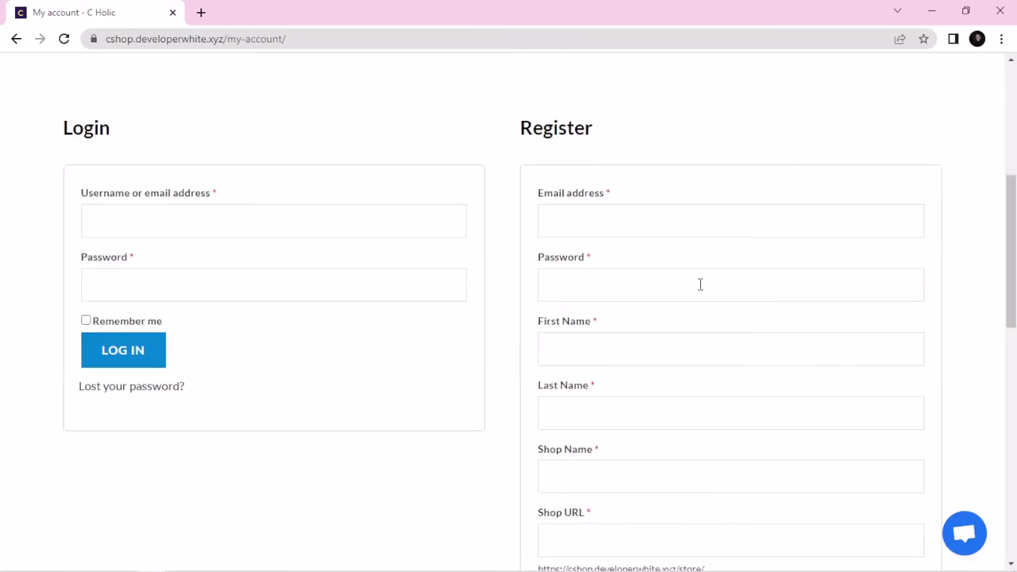
- Autofill the email and name from saved details and enter an account password
left_click(622, 231)
left_click(614, 267)
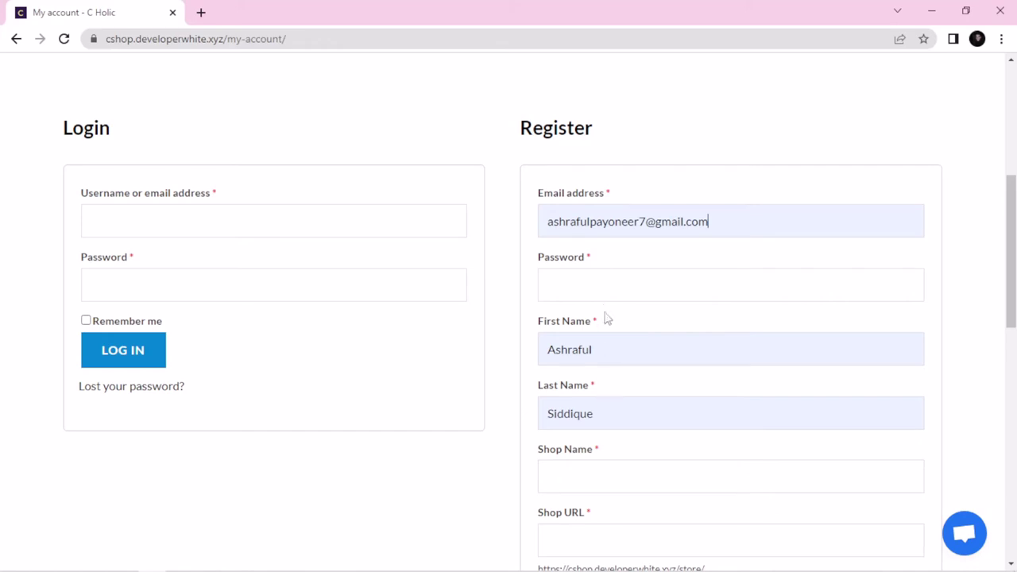
left_click(601, 276)
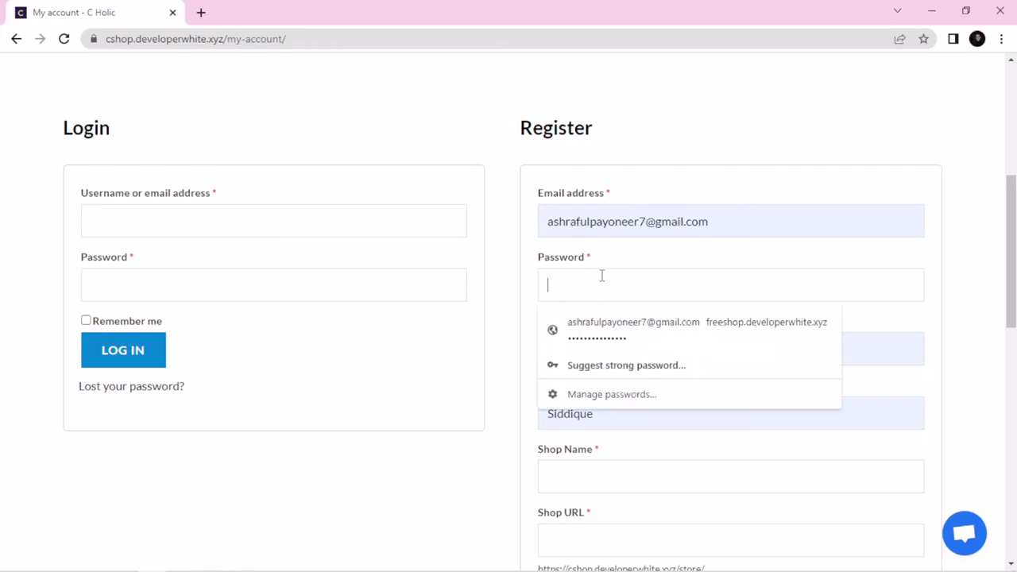
type("••••••")
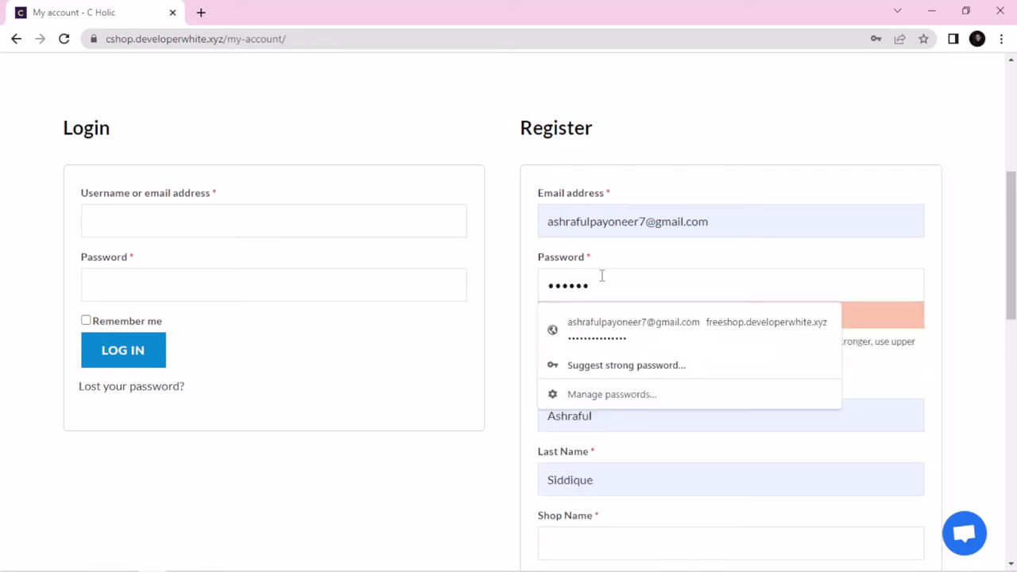
type("••••••••••")
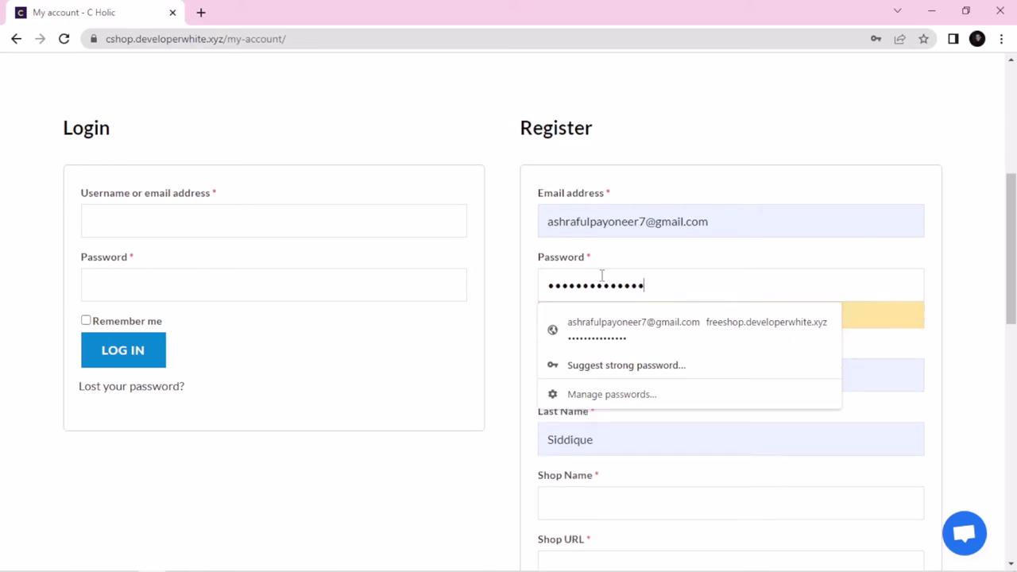
left_click(527, 377)
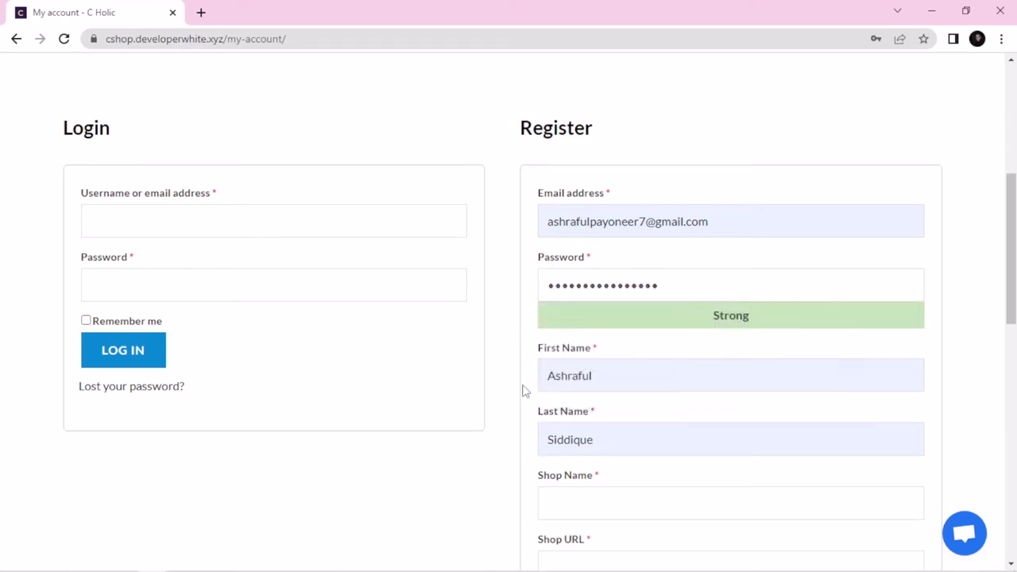
scroll(524, 390, "down", 2)
- Enter shop name 'newshop', fill the shop URL, autofill the phone number, and register
left_click(572, 347)
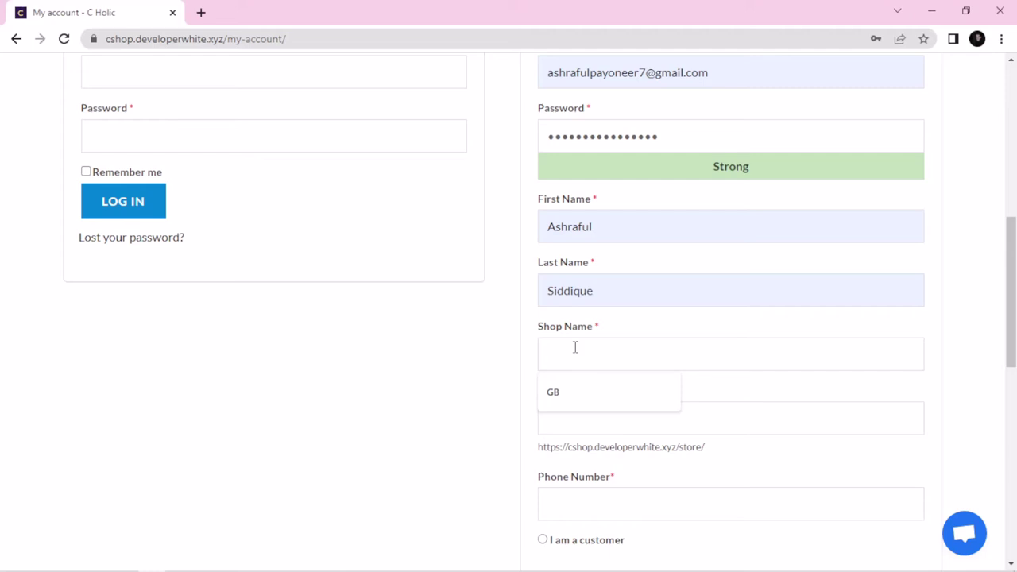
type("newshop")
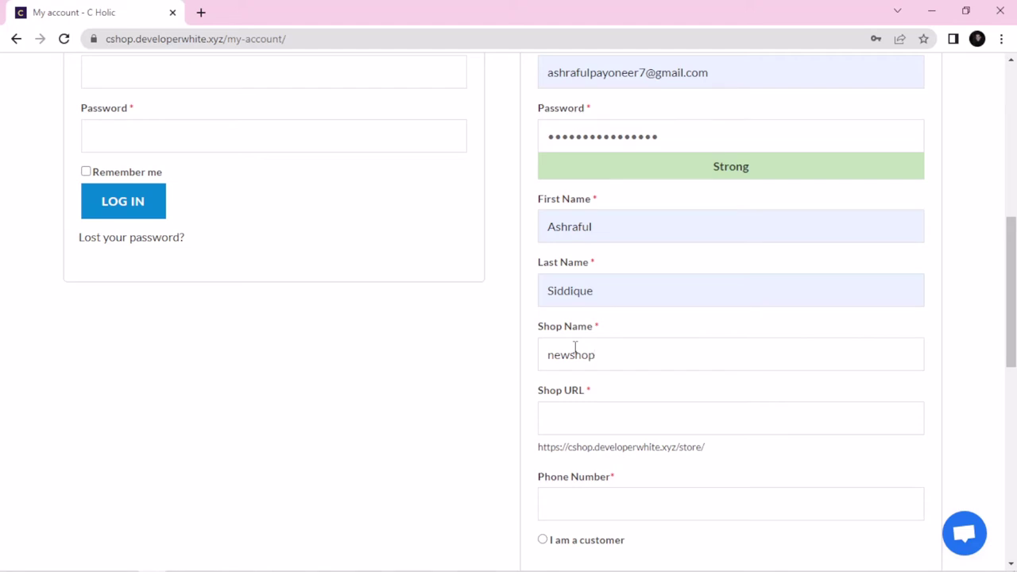
scroll(575, 347, "down", 2)
left_click(548, 262)
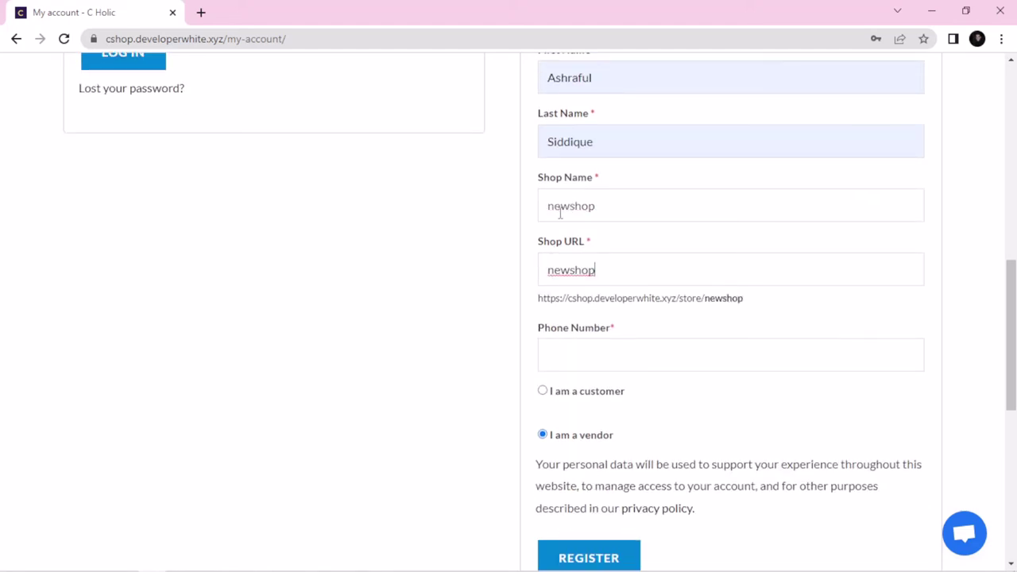
scroll(559, 293, "down", 1)
left_click(562, 285)
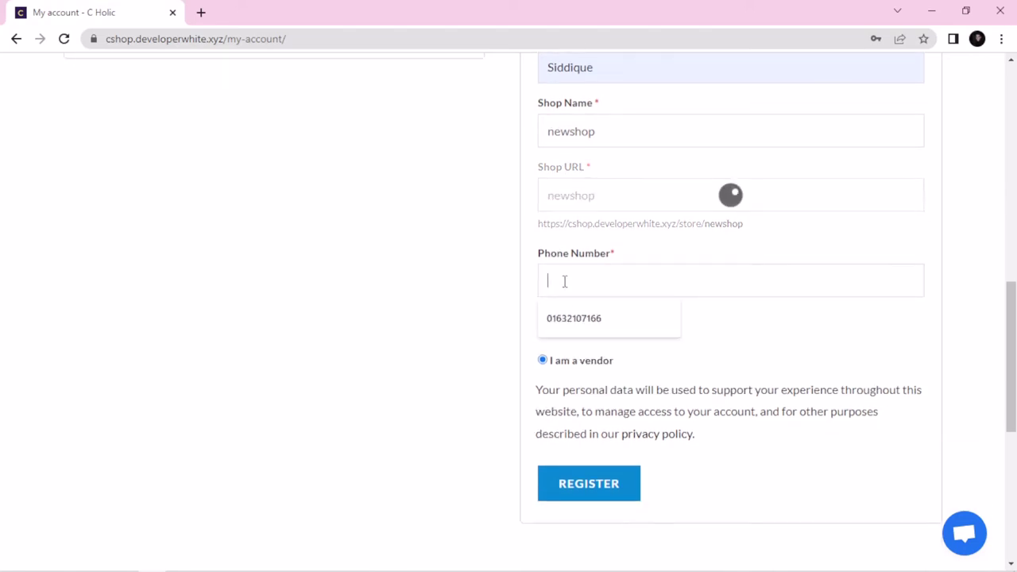
left_click(563, 317)
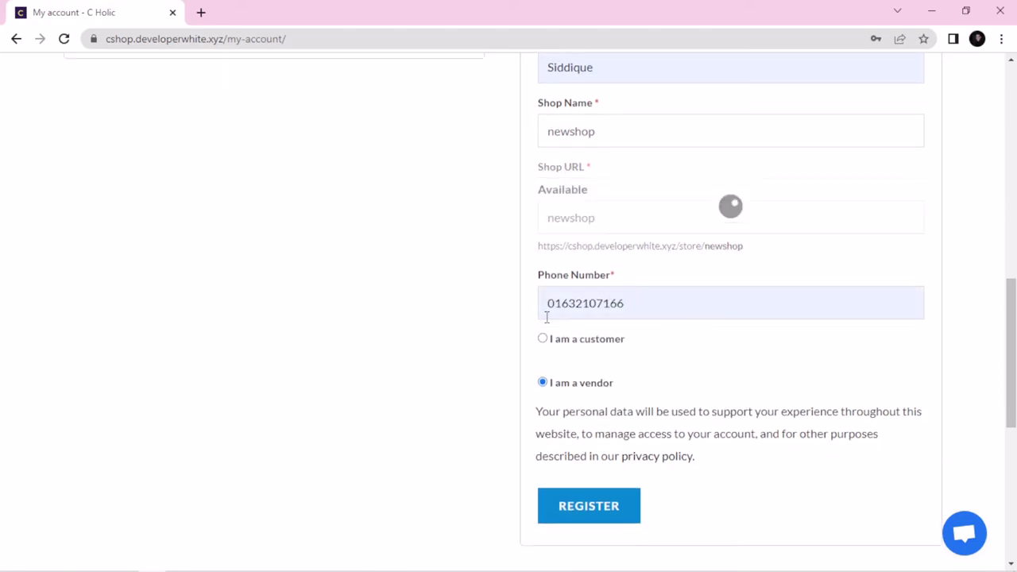
scroll(548, 381, "down", 1)
left_click(579, 436)
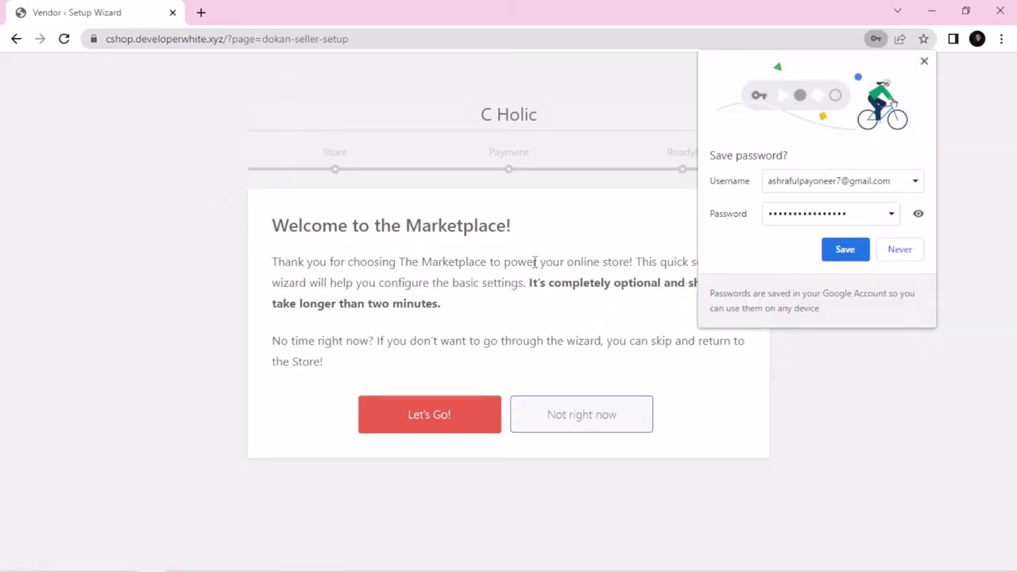
- Save the new vendor login in Chrome and start the setup wizard with 'Let's Go!'
left_click(847, 250)
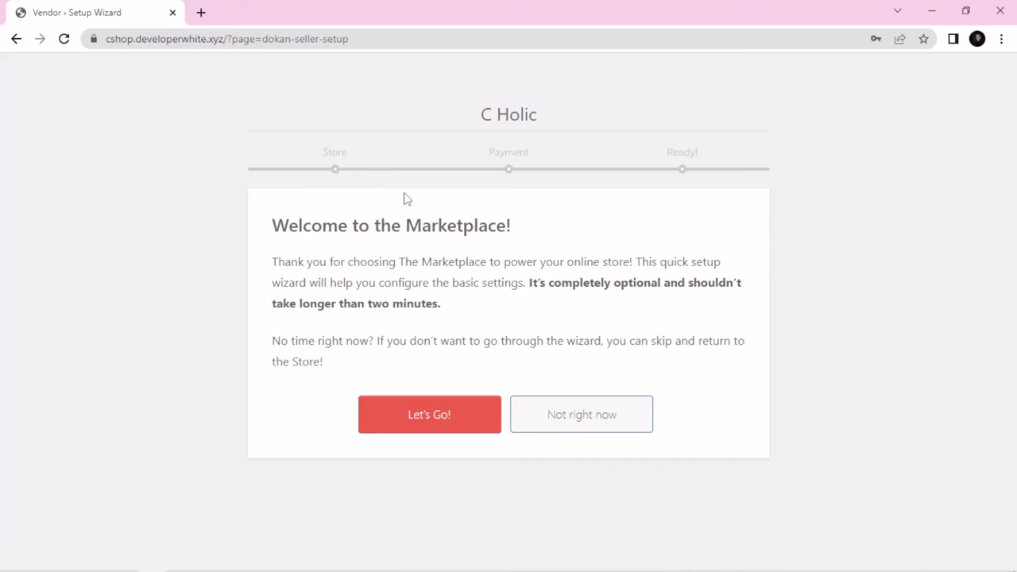
left_click(425, 421)
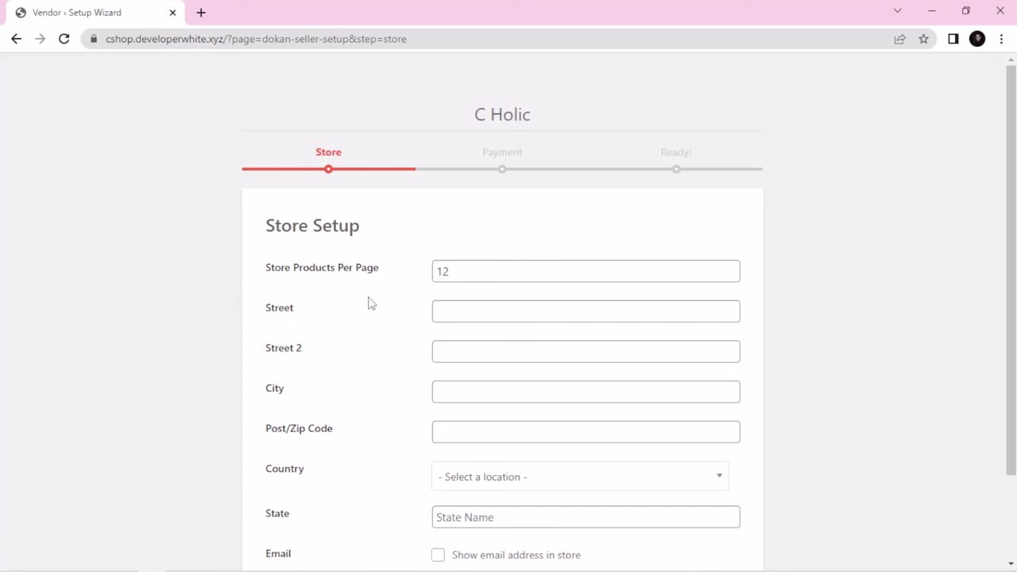
- Set 7 products per page, autofill the store address, show the store email, and continue
left_click(462, 271)
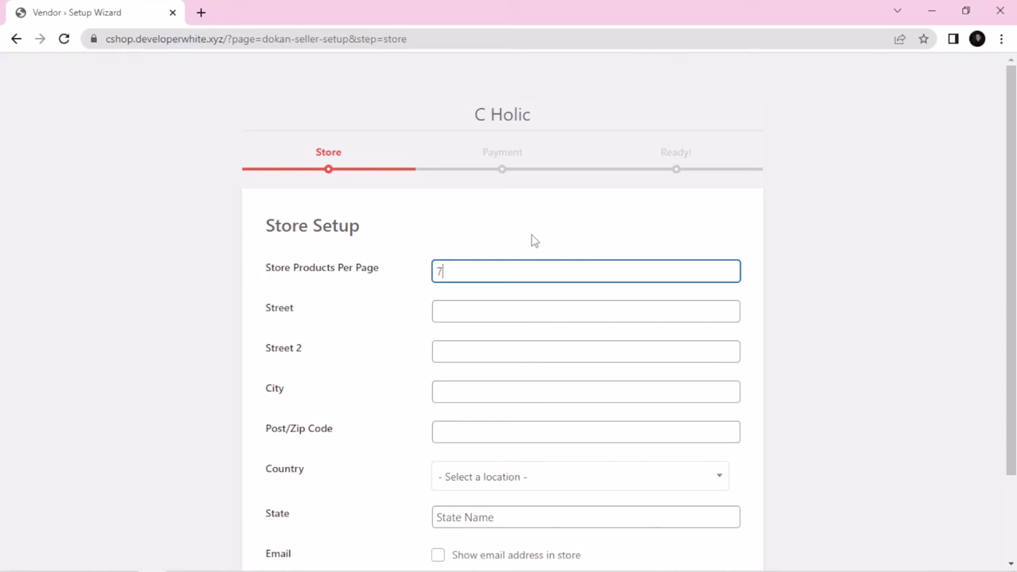
scroll(435, 251, "down", 1)
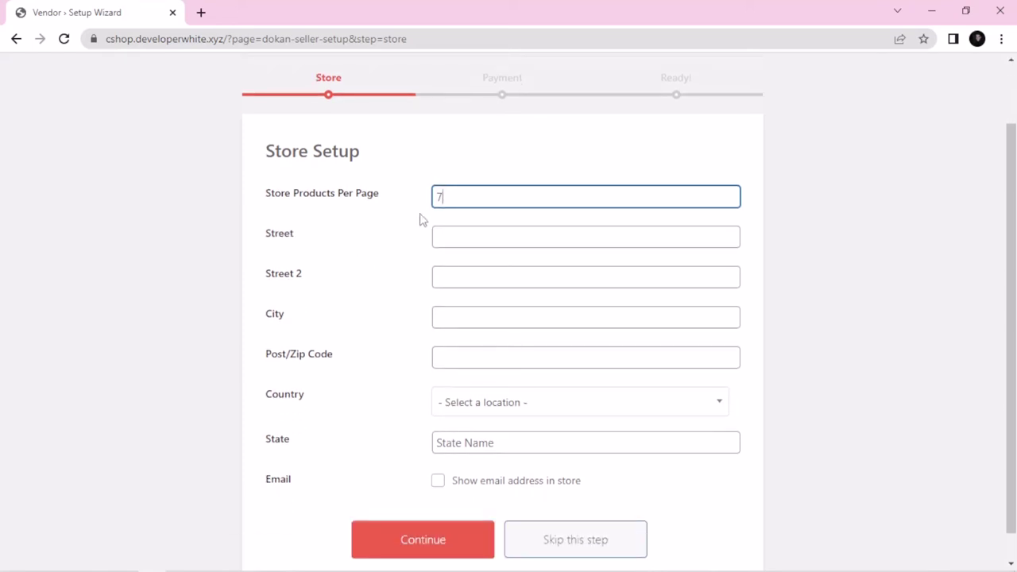
left_click(453, 237)
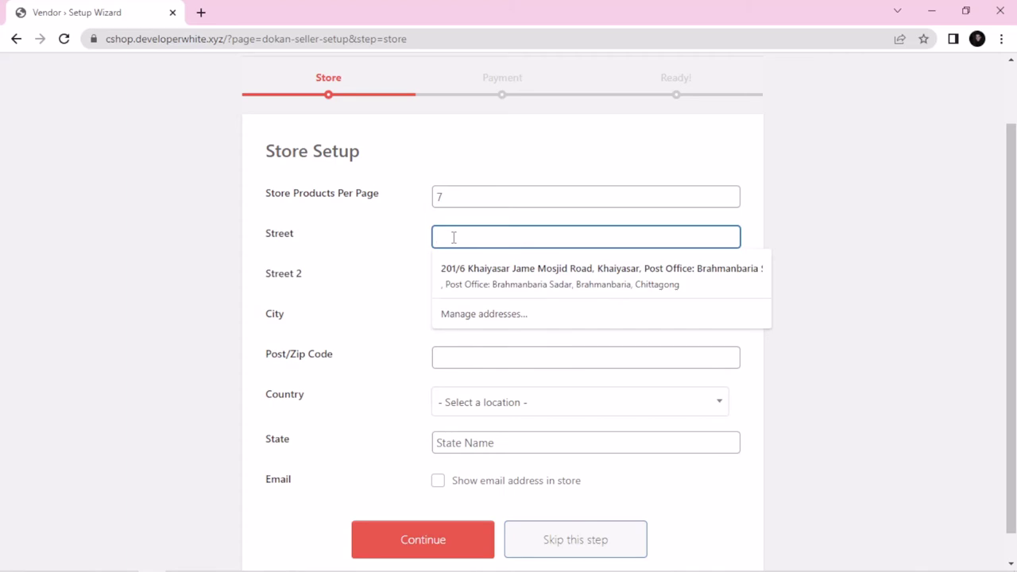
left_click(457, 272)
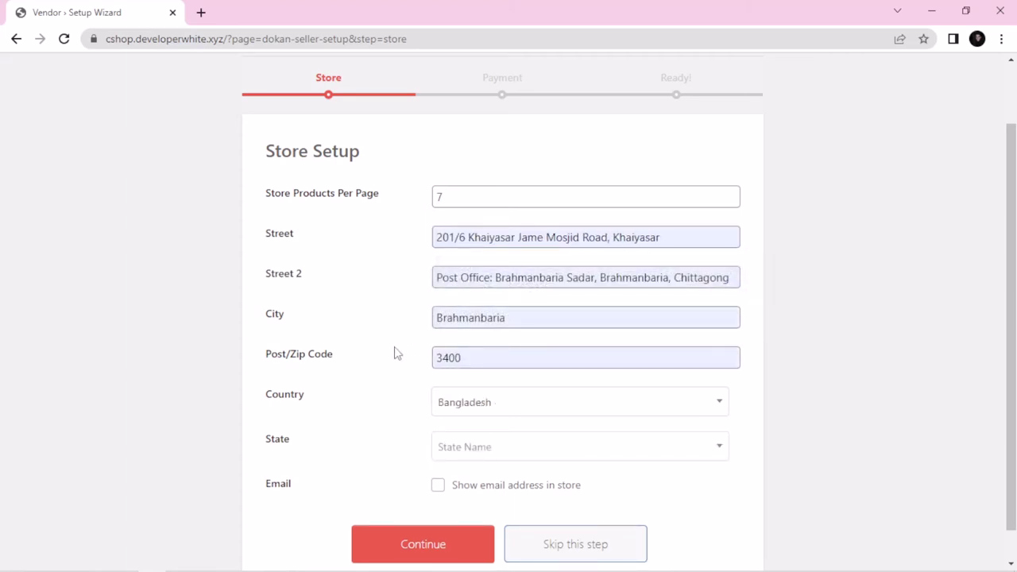
scroll(383, 367, "down", 1)
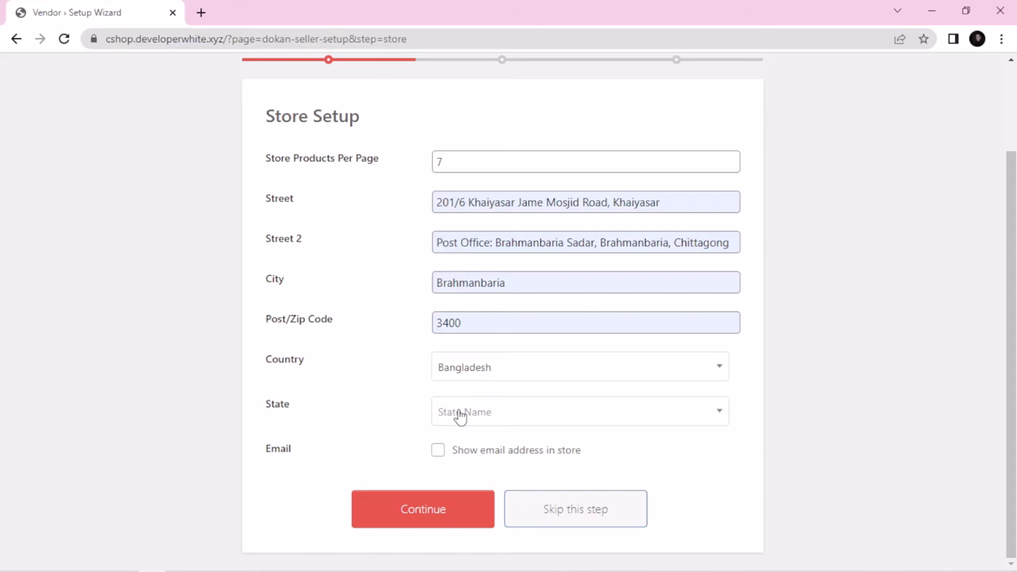
left_click(439, 452)
left_click(418, 517)
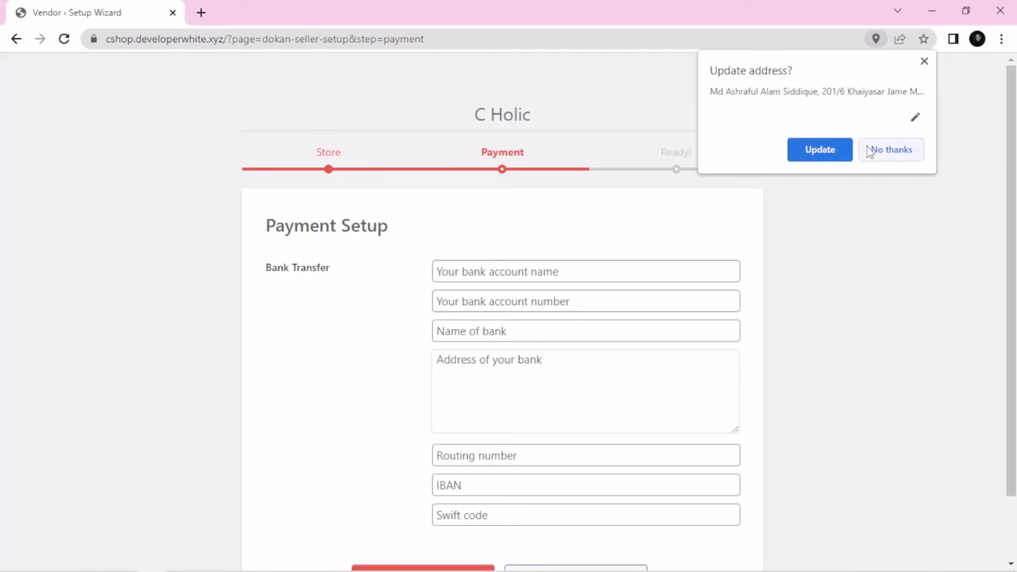
- Enter the account holder's name, the bank account number, and bank name 'Agrani Ban'
left_click(826, 157)
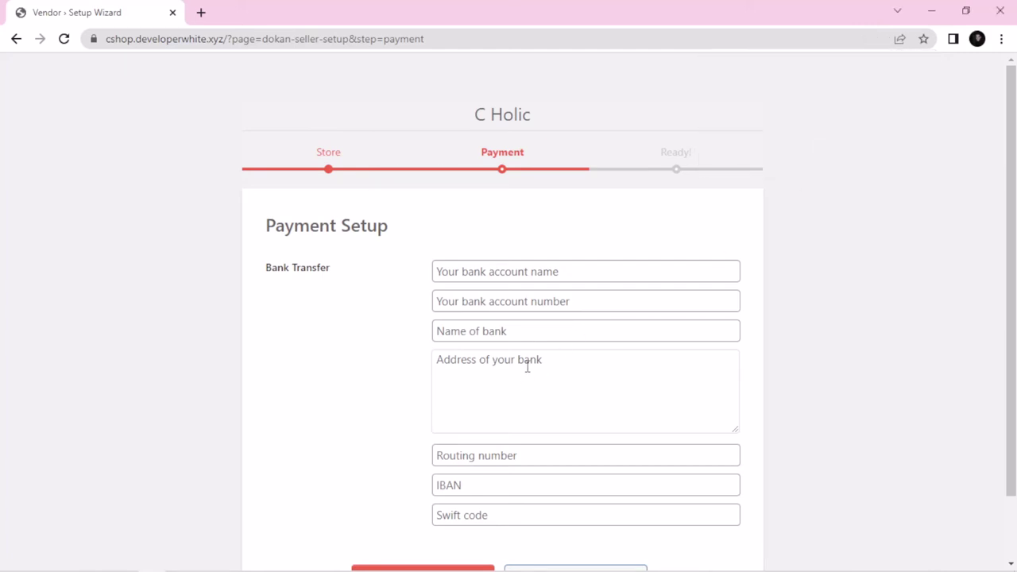
scroll(528, 365, "down", 1)
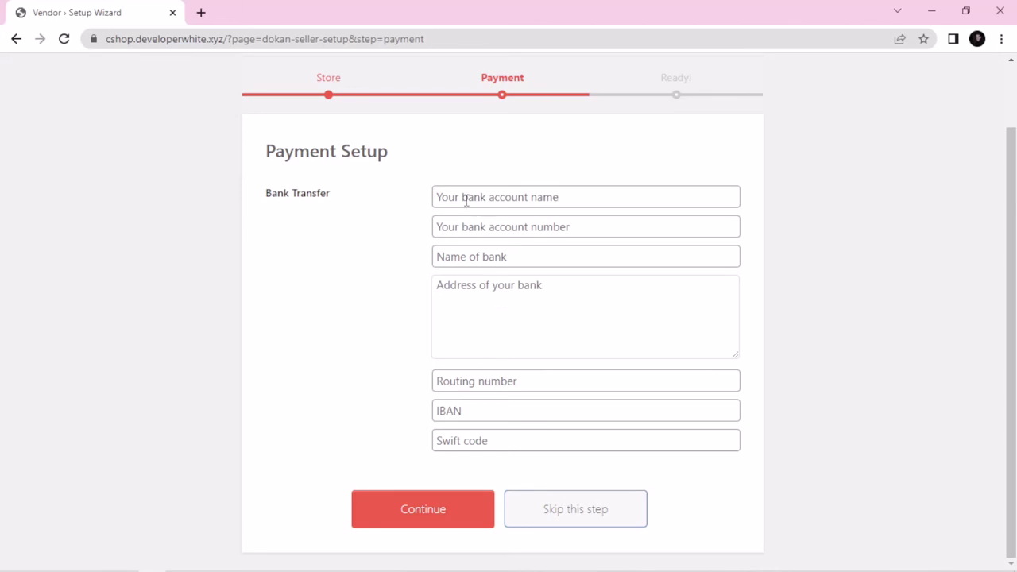
left_click(465, 191)
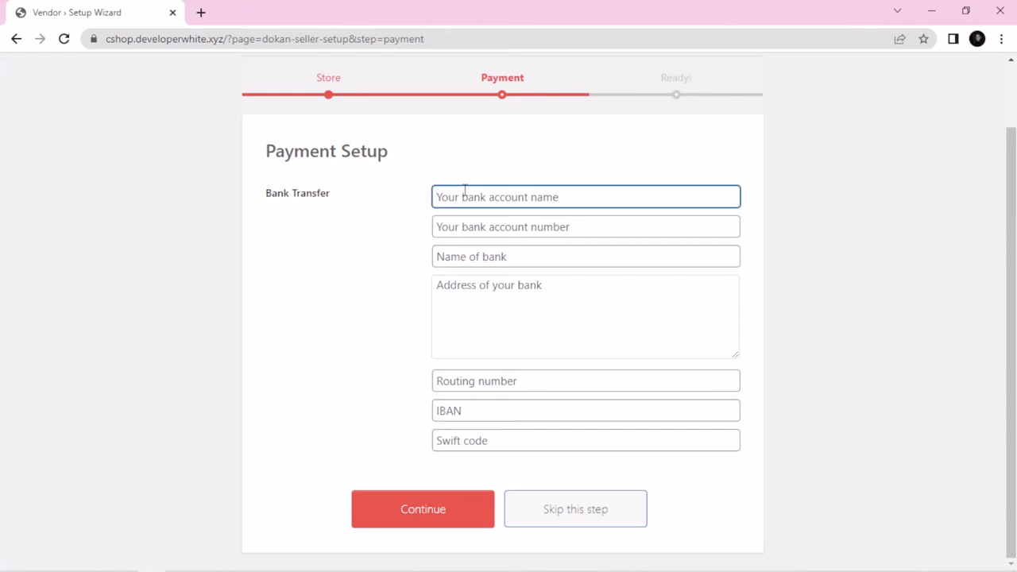
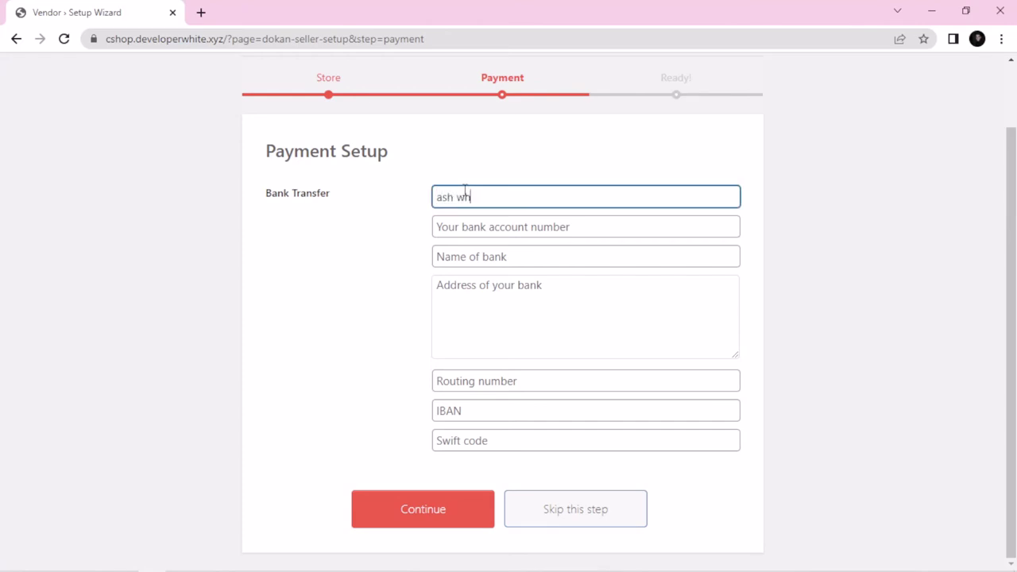
left_click(472, 228)
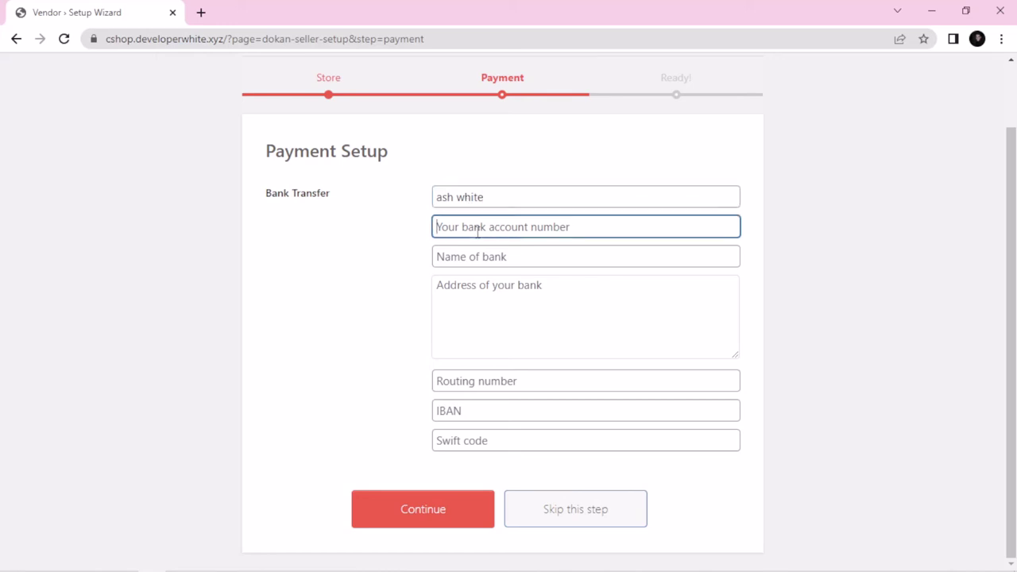
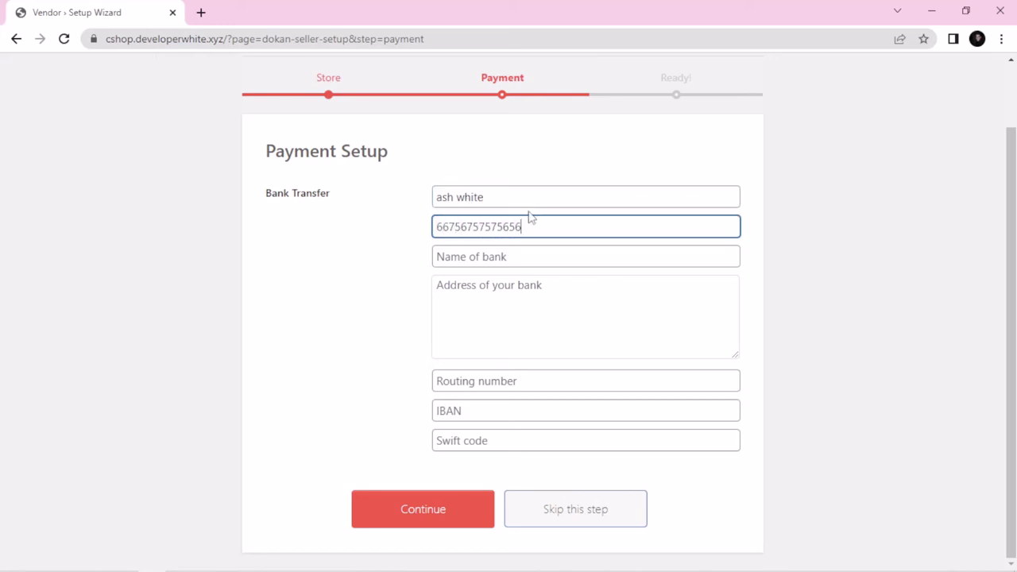
left_click(514, 254)
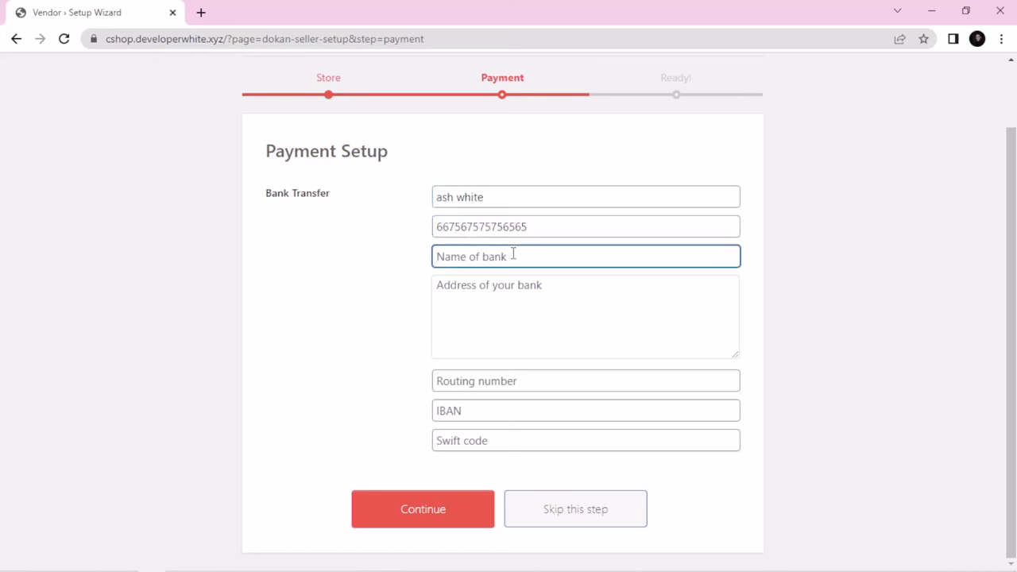
type("Agrani Bank")
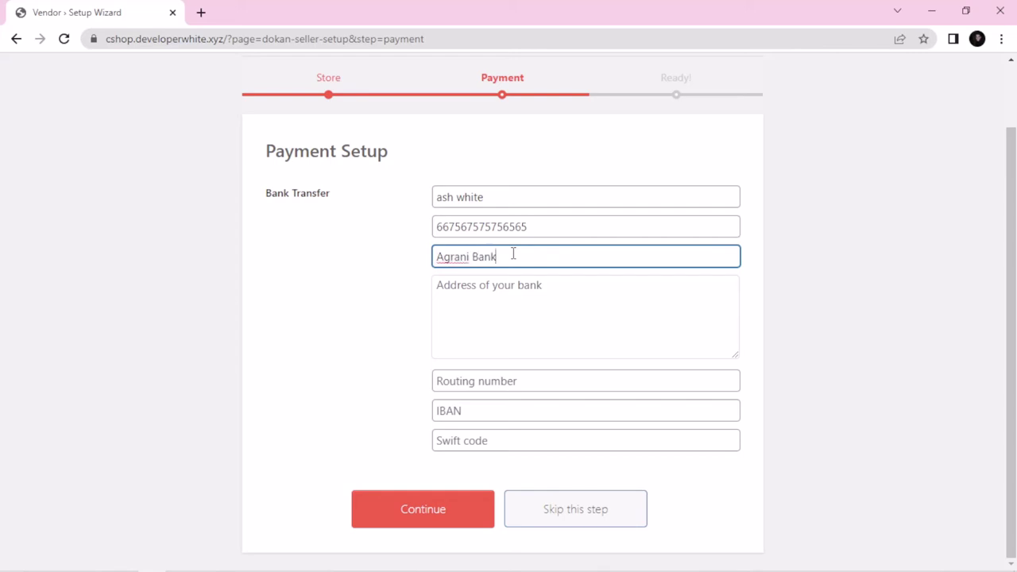
- Enter bank address 'Brahmanbv', routing number 22222, the IBAN and Swift code 35454ddg, then submit
left_click(504, 291)
type("Brahmanbv")
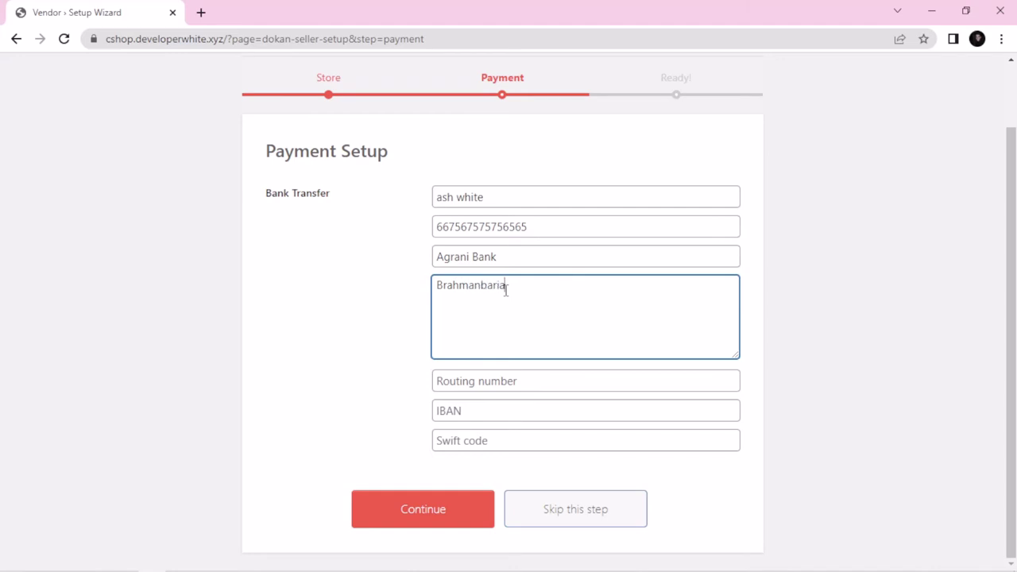
left_click(485, 382)
type("22222")
left_click(482, 403)
type("2222")
left_click(476, 443)
type("35454ddg")
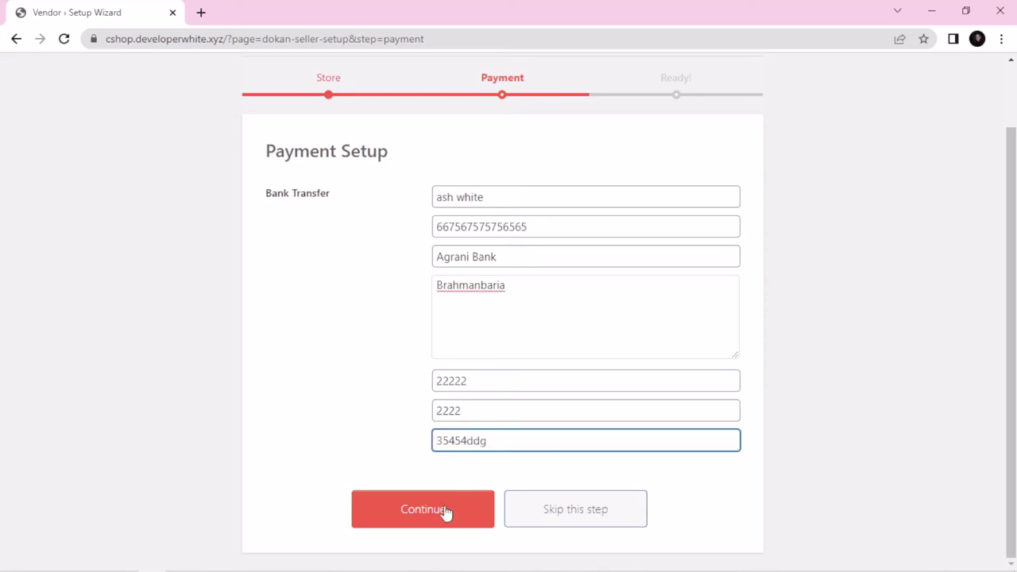
left_click(437, 522)
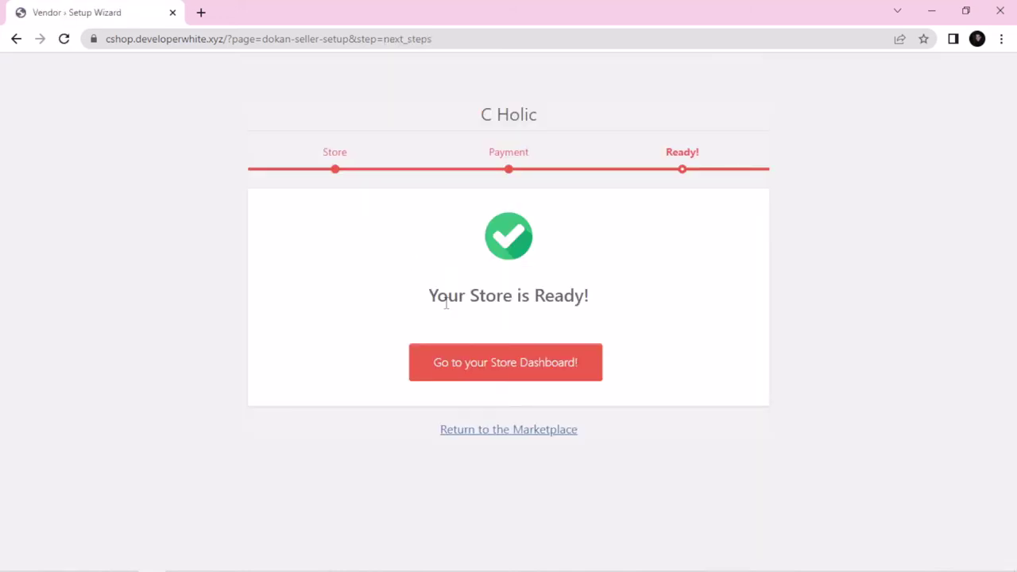
- Open the vendor store dashboard and review its ৳0.00 sales and earnings and zero orders and products
left_click(468, 365)
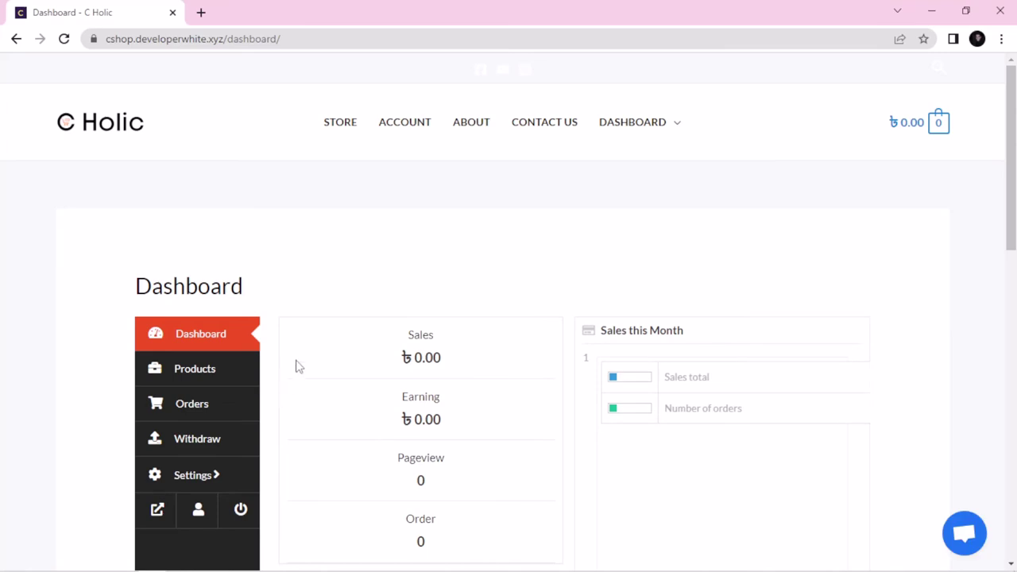
scroll(296, 366, "down", 1)
scroll(302, 357, "down", 2)
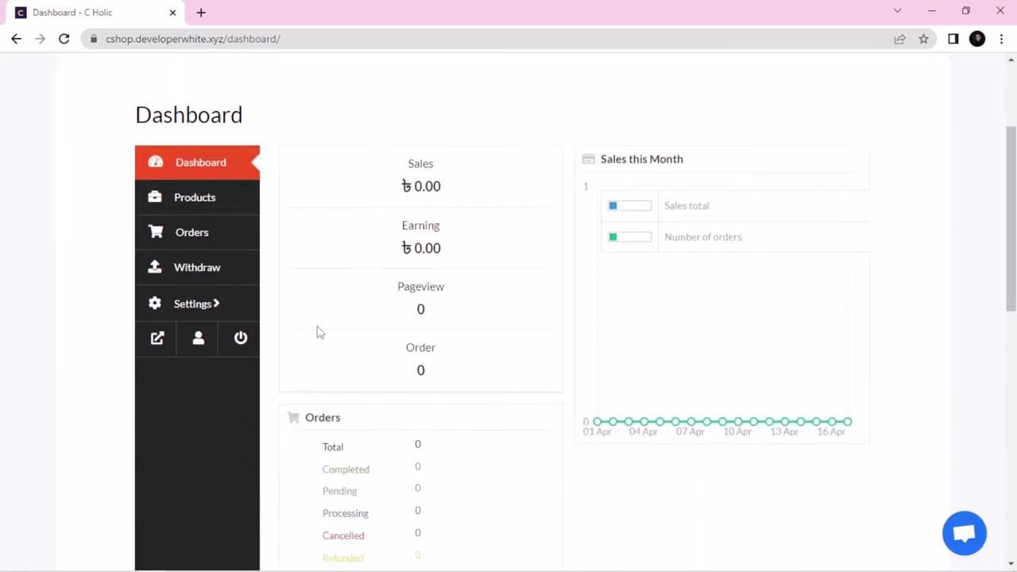
scroll(268, 290, "up", 3)
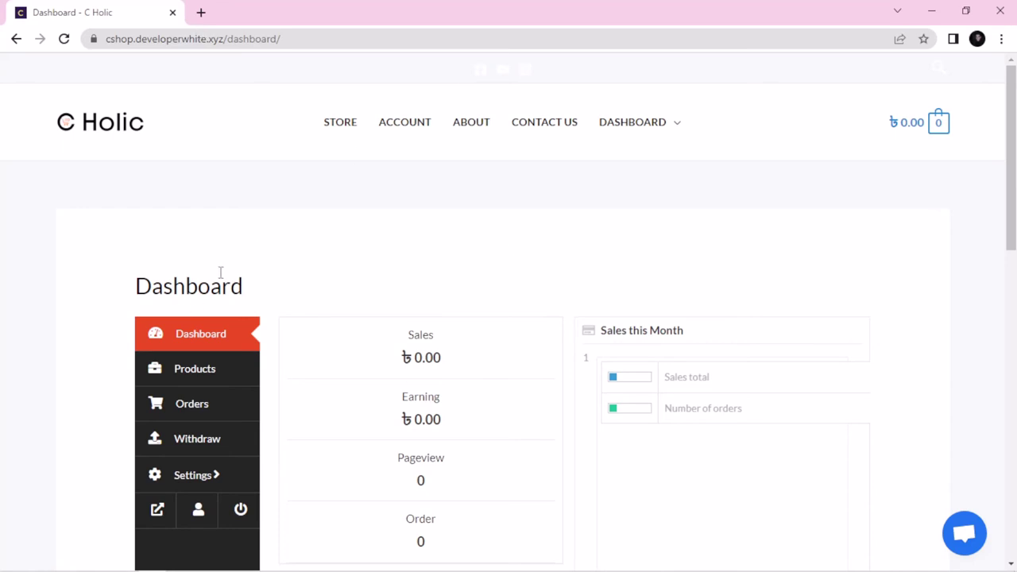
scroll(221, 273, "down", 5)
scroll(238, 352, "up", 5)
scroll(253, 346, "down", 7)
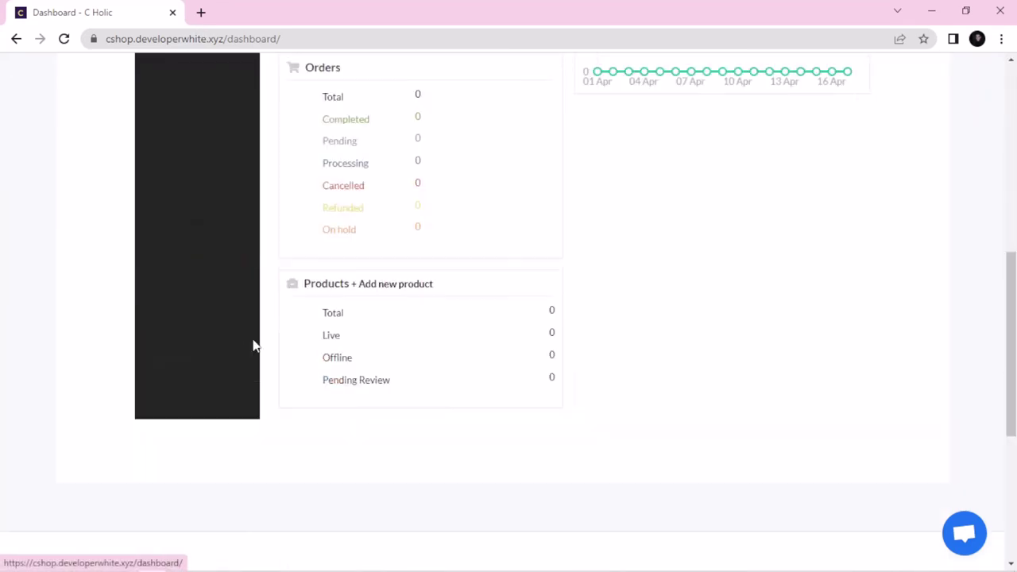
scroll(266, 342, "up", 7)
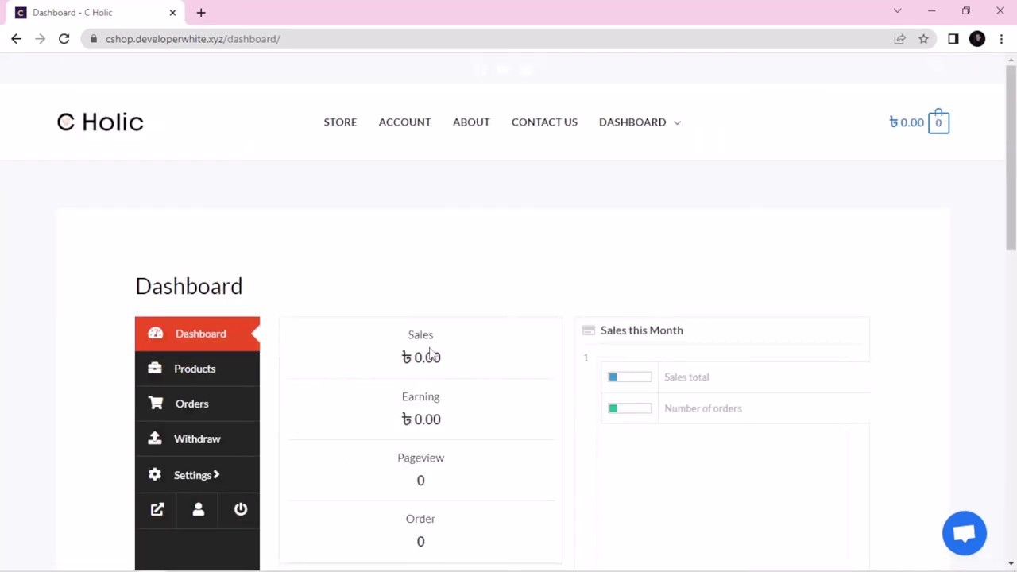
scroll(430, 292, "down", 1)
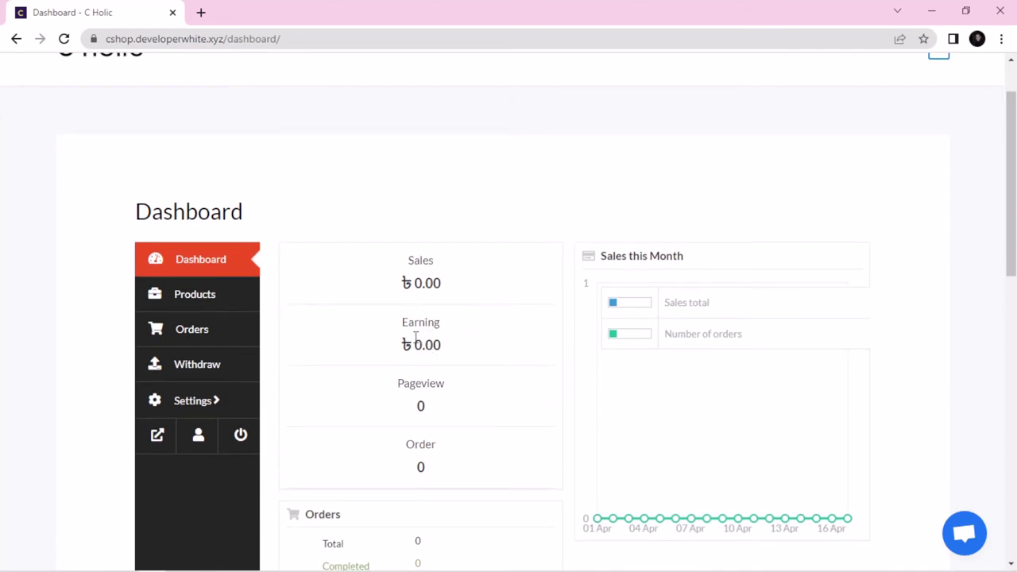
scroll(417, 412, "down", 1)
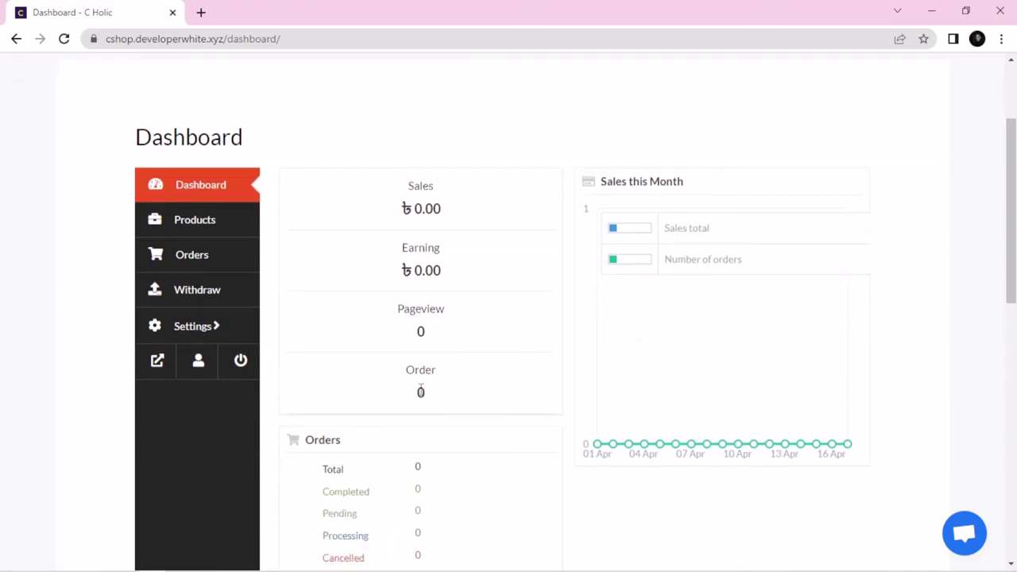
scroll(449, 378, "down", 2)
scroll(396, 397, "down", 4)
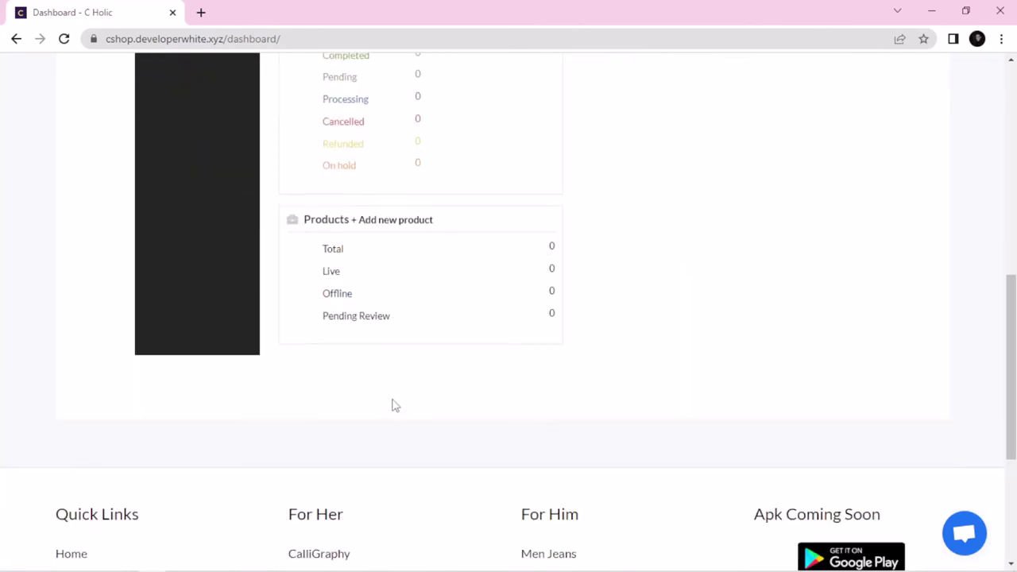
scroll(381, 302, "up", 3)
scroll(374, 373, "up", 4)
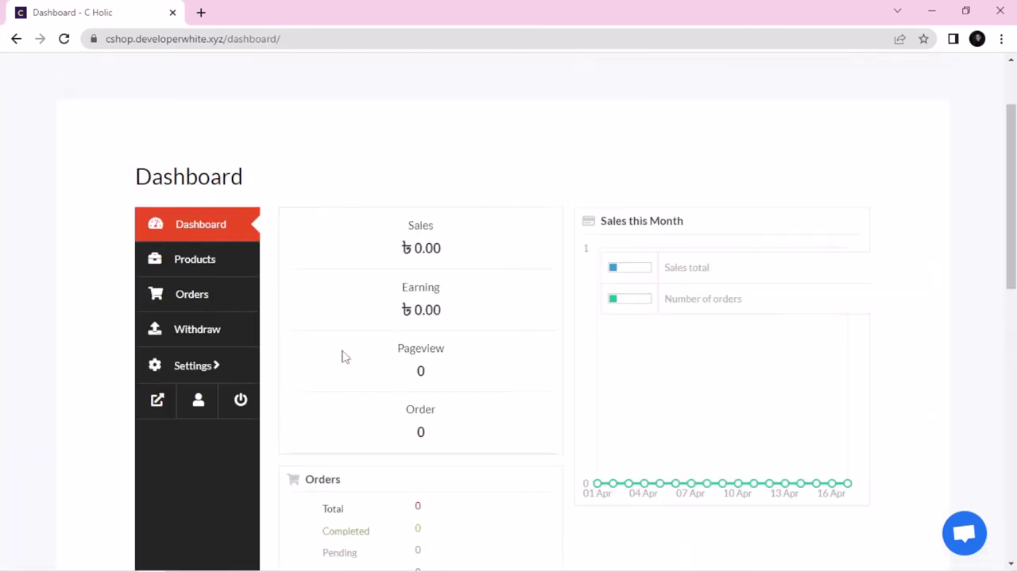
scroll(315, 407, "up", 1)
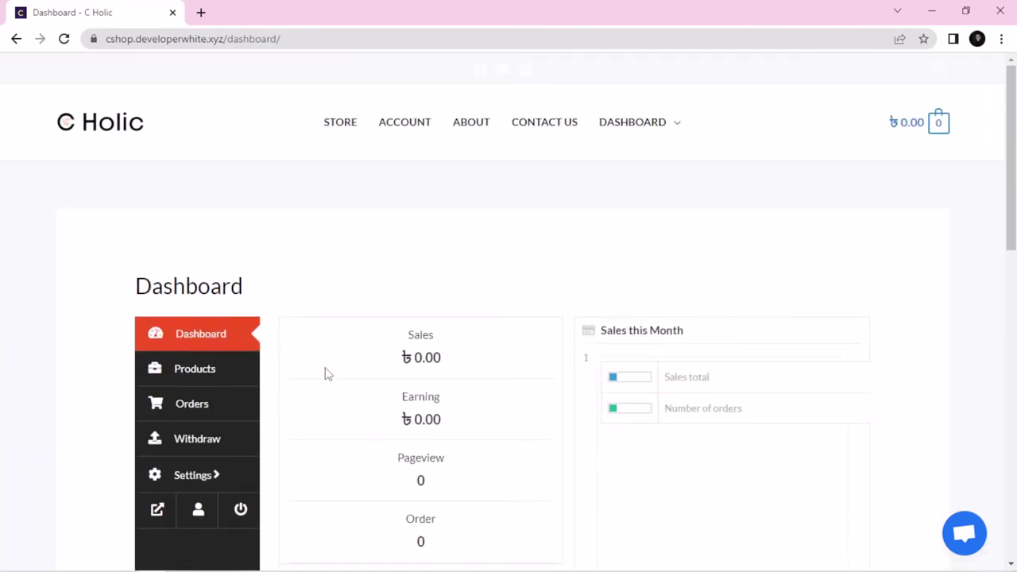
- Open Add new product in a new tab, then view the empty Orders list and the Withdraw page
left_click(228, 373)
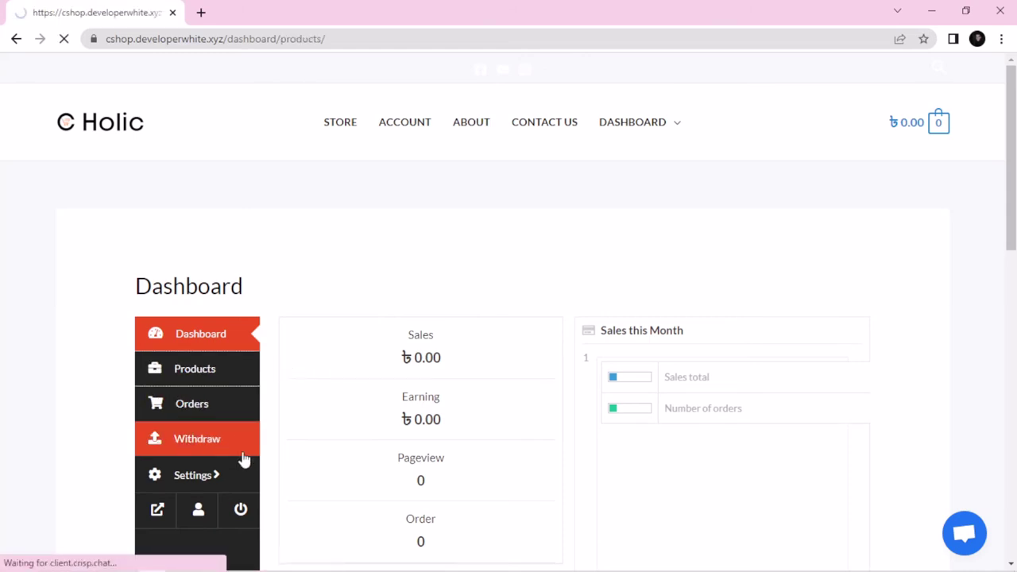
scroll(312, 429, "down", 2)
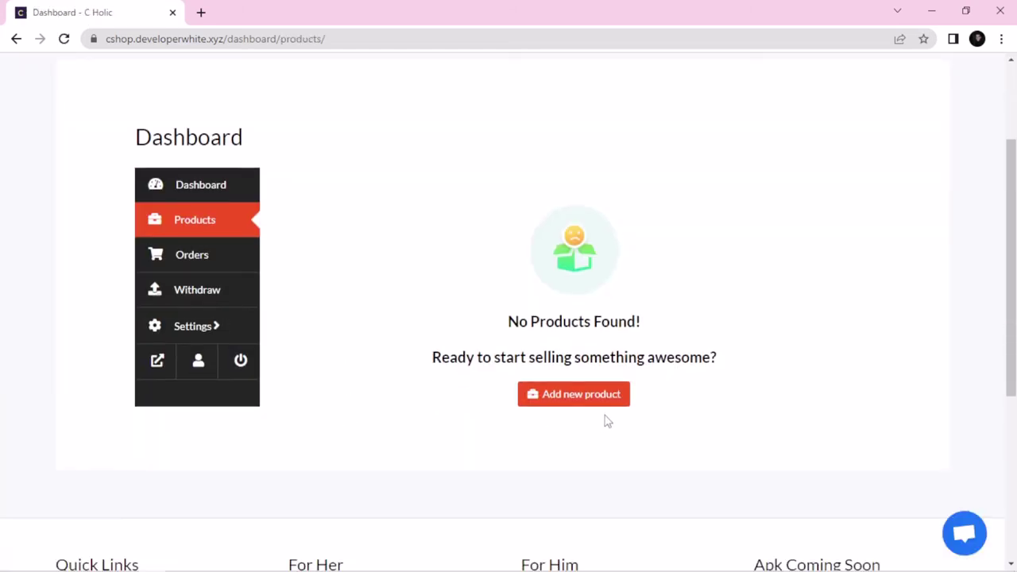
right_click(577, 405)
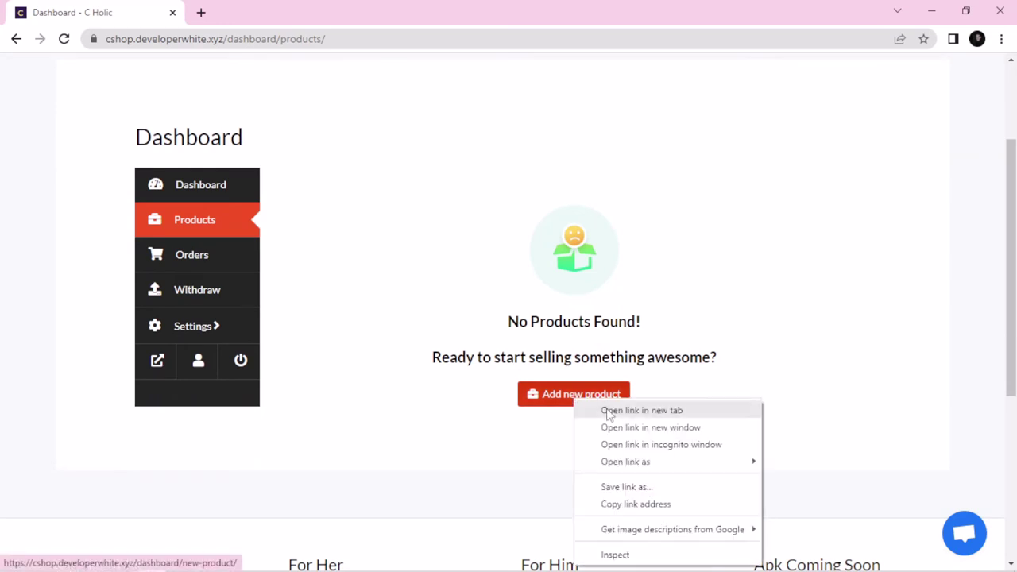
left_click(609, 408)
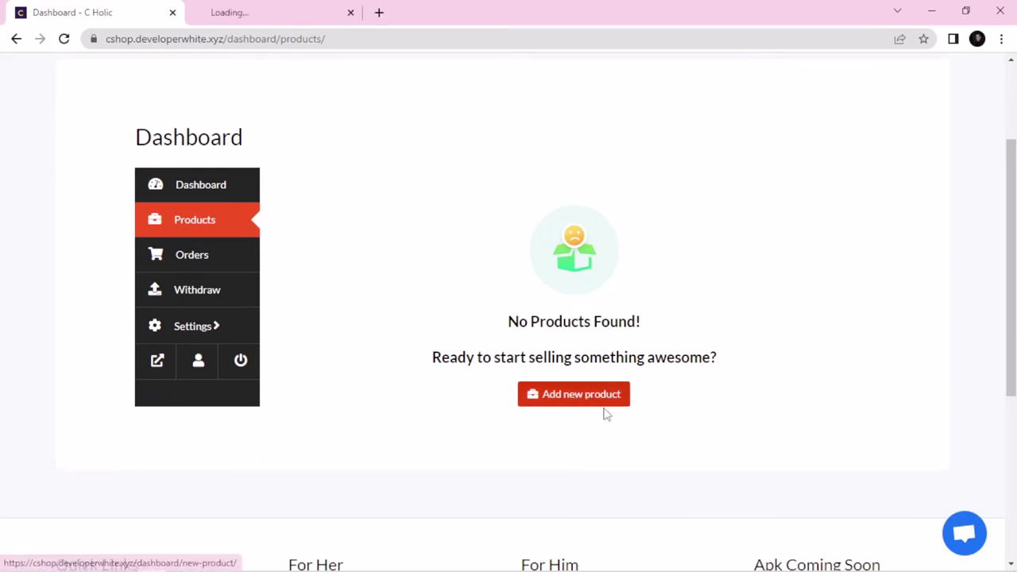
left_click(191, 250)
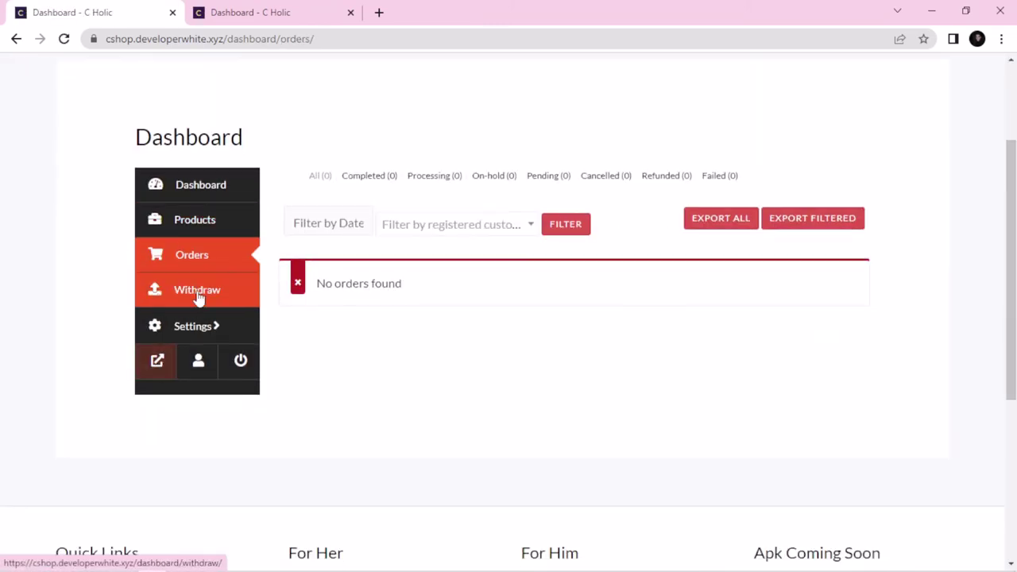
left_click(199, 295)
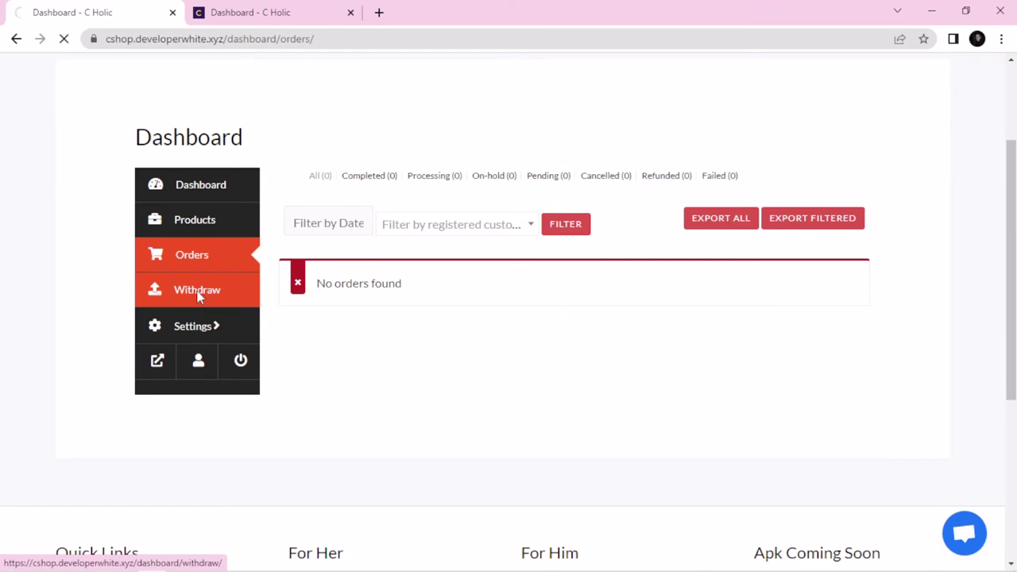
- Review the Withdraw page's ৳0.00 balance, 5,000.00 minimum withdrawal and bank transfer payment method
scroll(209, 390, "down", 2)
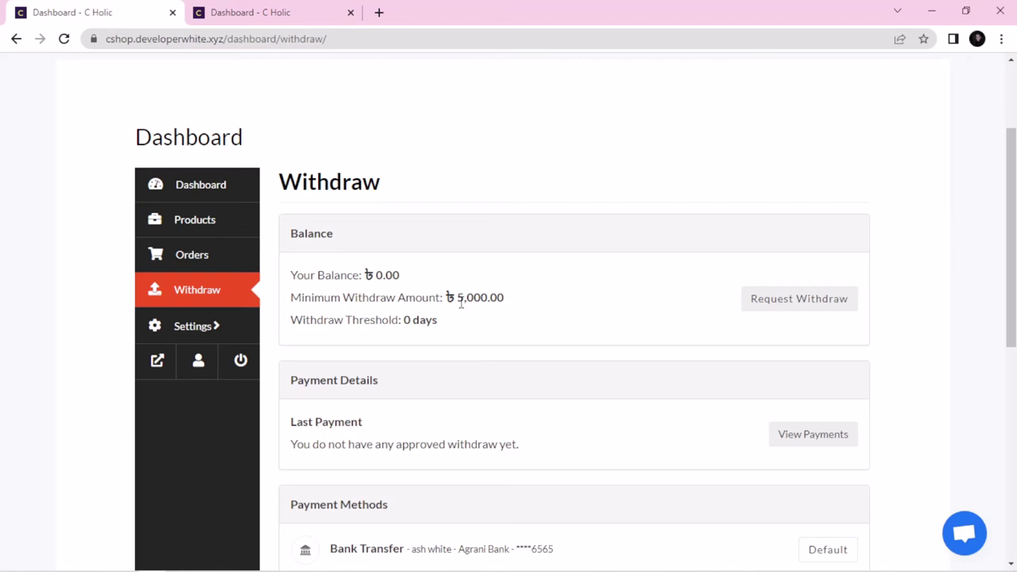
left_click(238, 10)
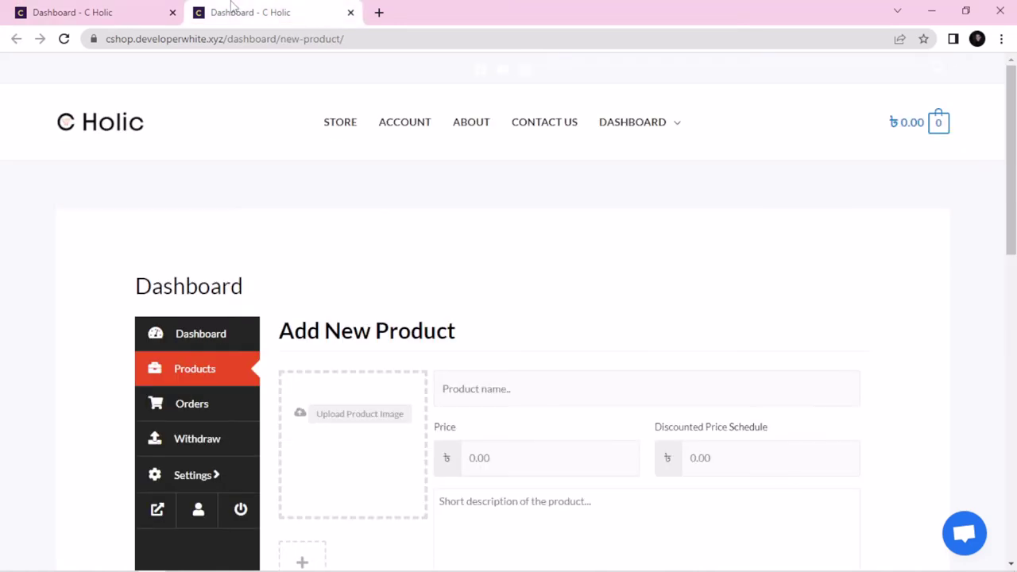
left_click(141, 11)
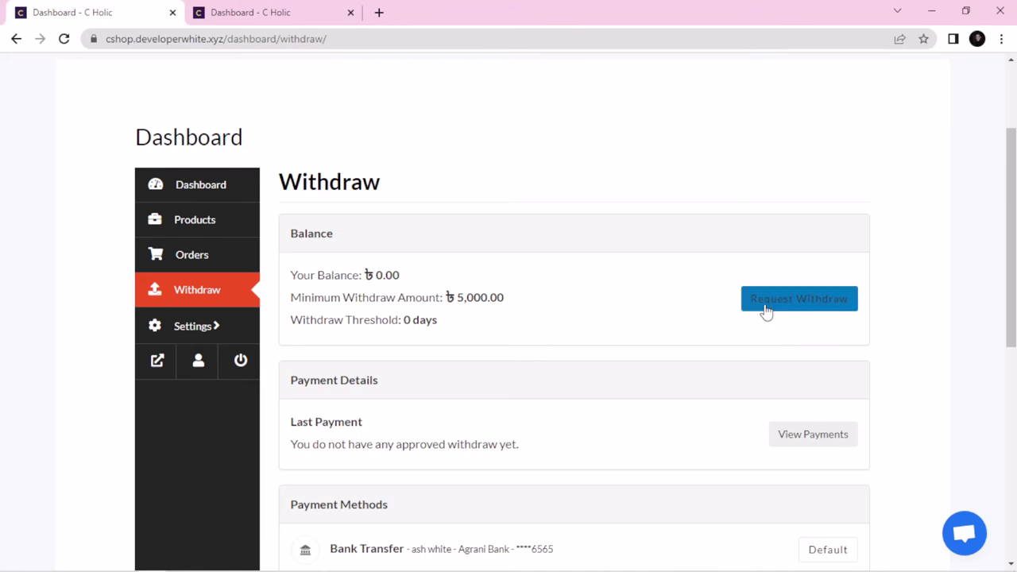
scroll(787, 321, "down", 3)
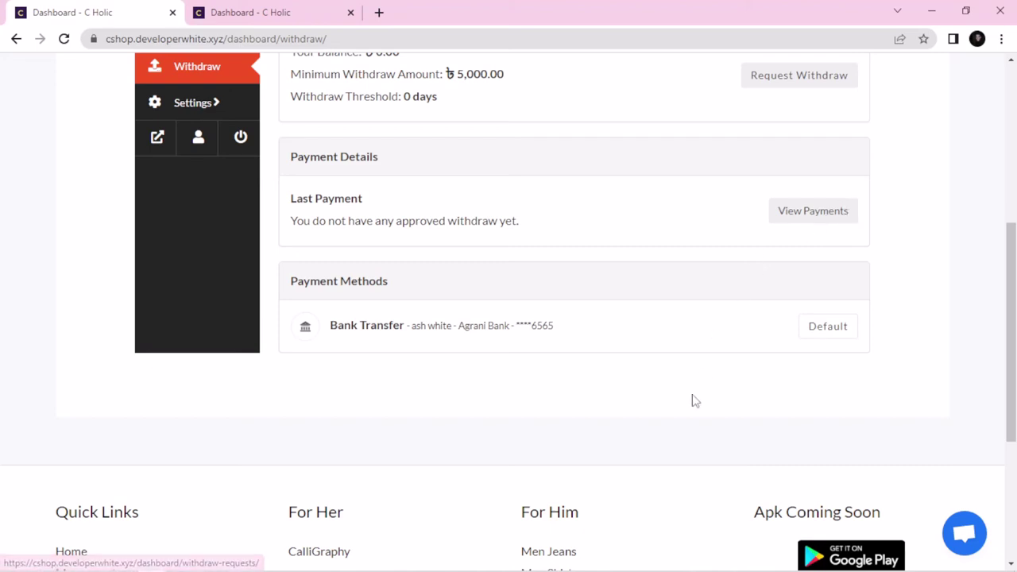
scroll(619, 417, "up", 1)
scroll(587, 426, "down", 1)
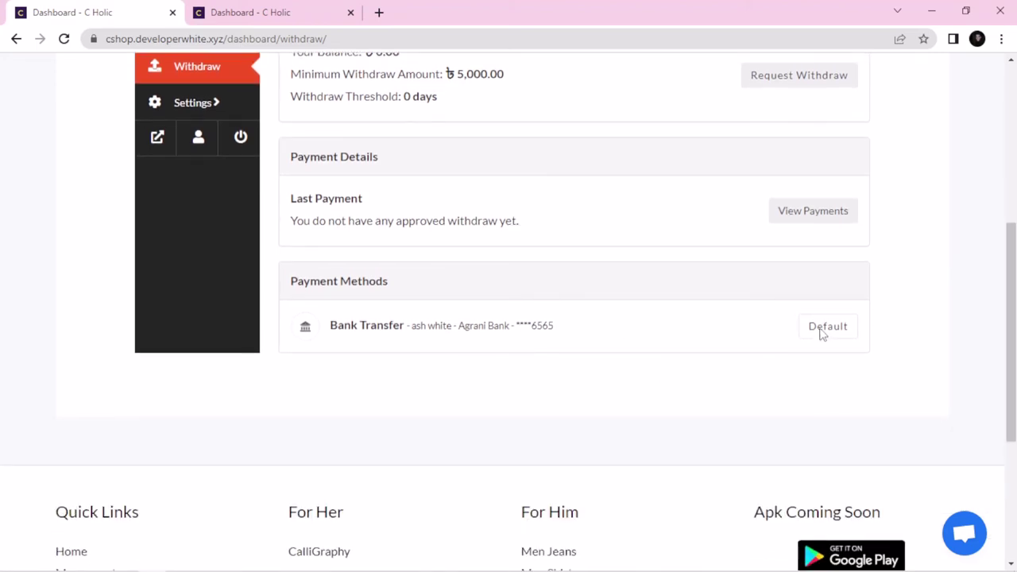
scroll(480, 384, "up", 1)
scroll(211, 262, "up", 1)
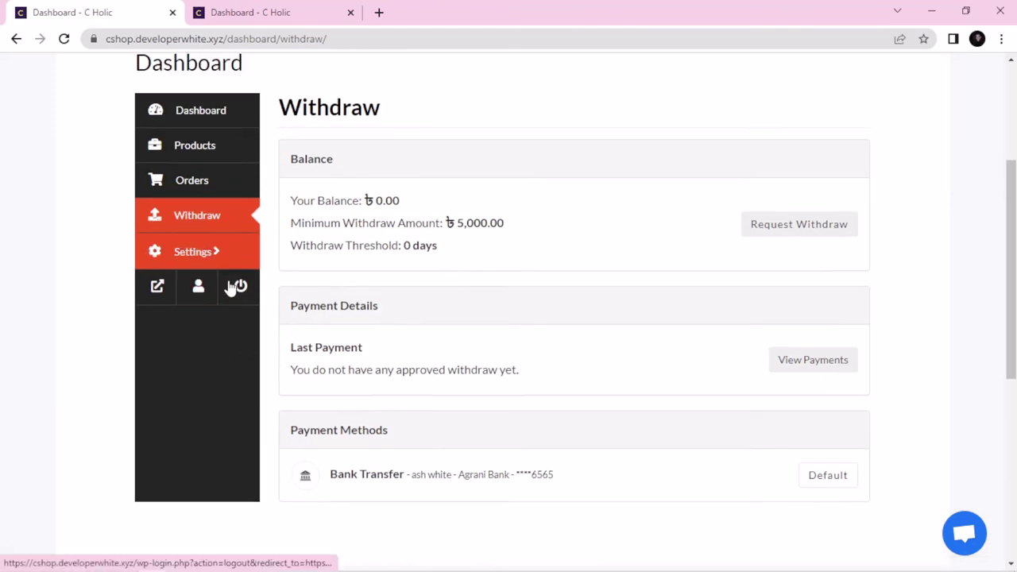
right_click(157, 290)
left_click(177, 297)
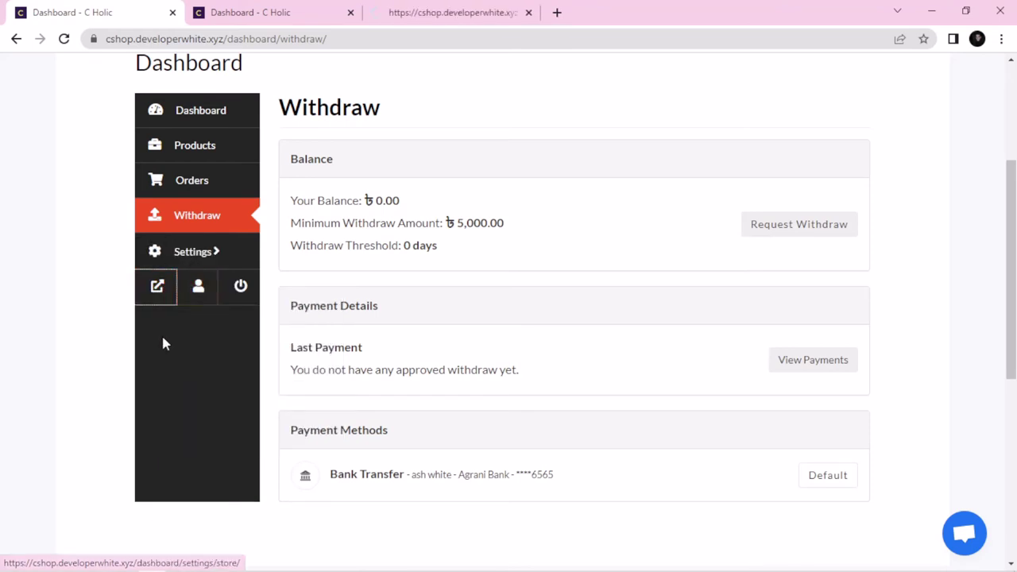
left_click(205, 266)
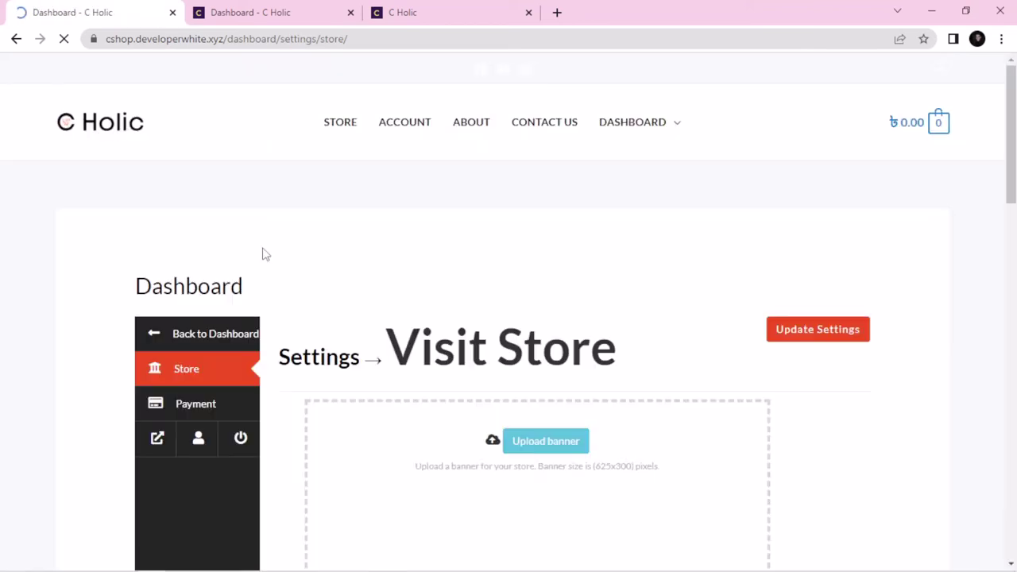
scroll(329, 465, "down", 2)
scroll(518, 383, "down", 1)
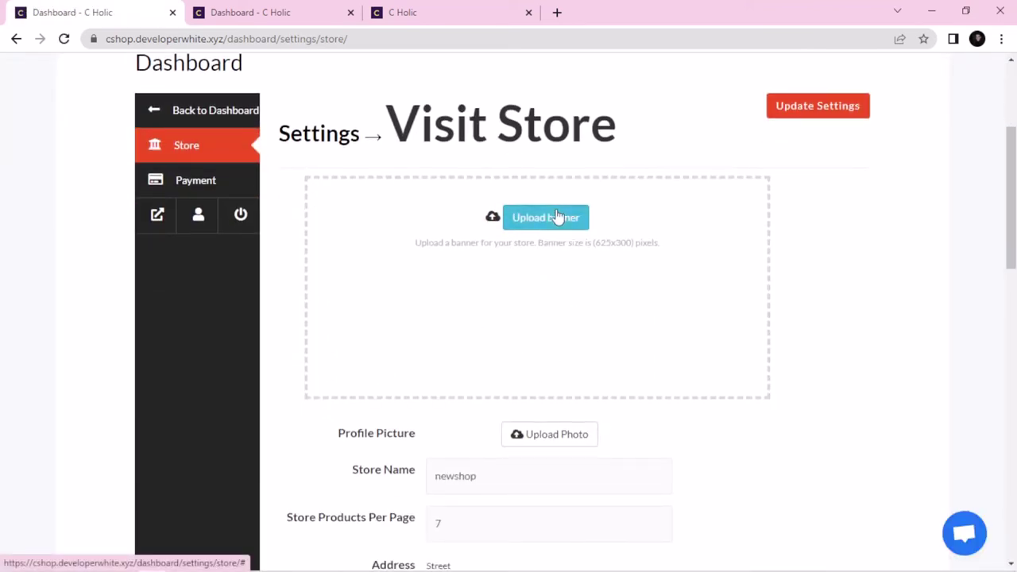
scroll(559, 217, "down", 2)
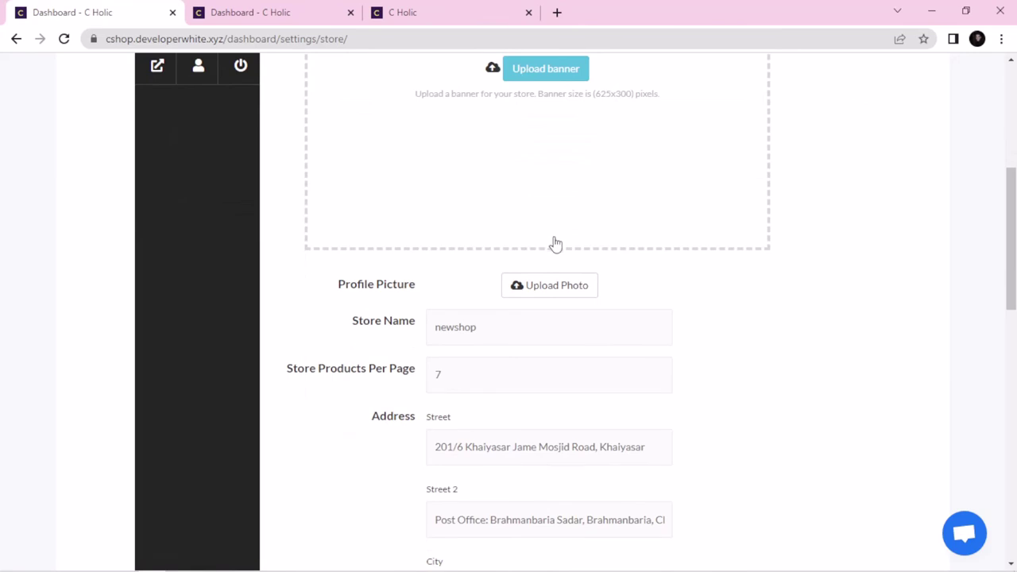
scroll(540, 278, "down", 1)
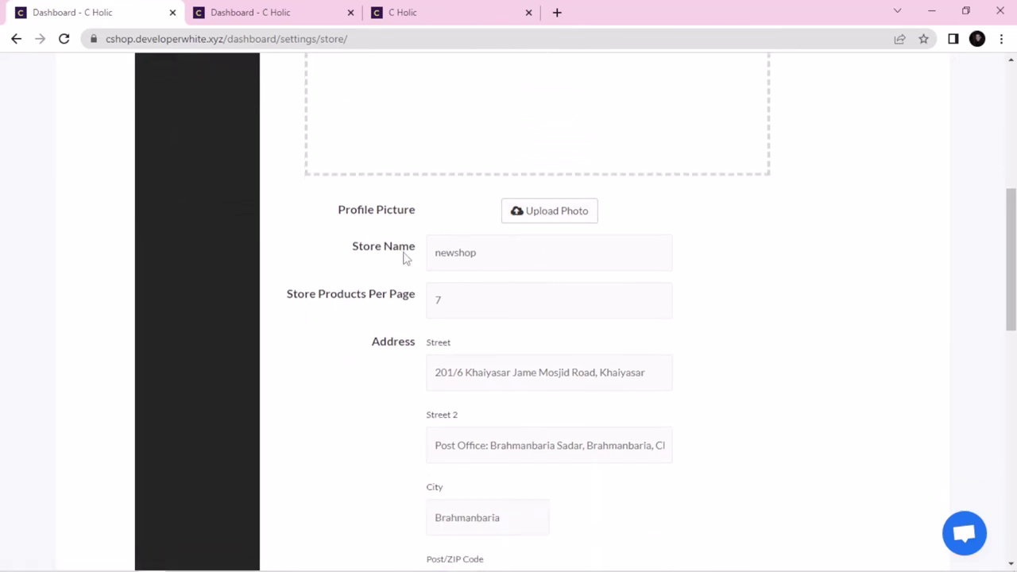
scroll(459, 265, "down", 7)
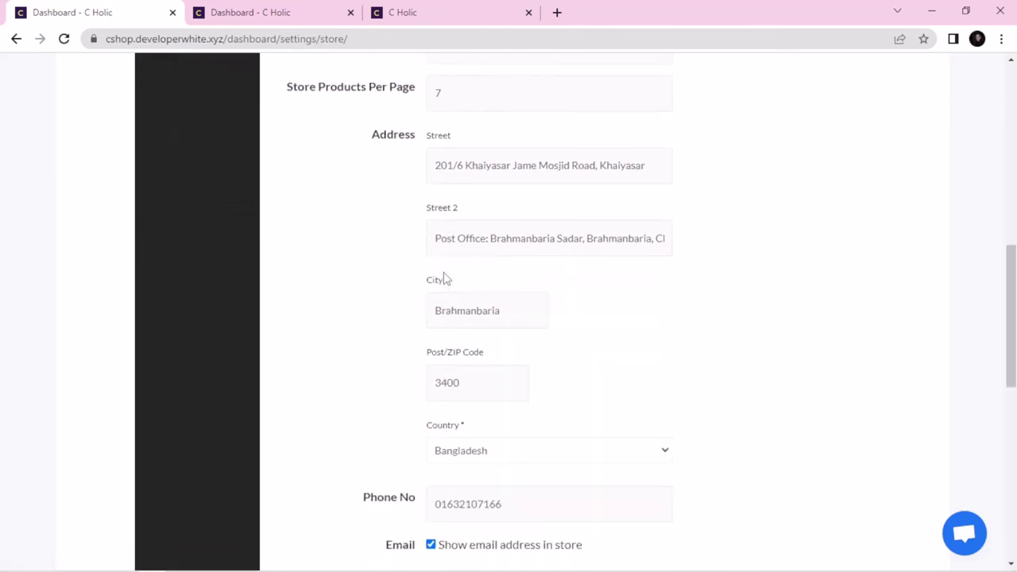
scroll(444, 276, "up", 10)
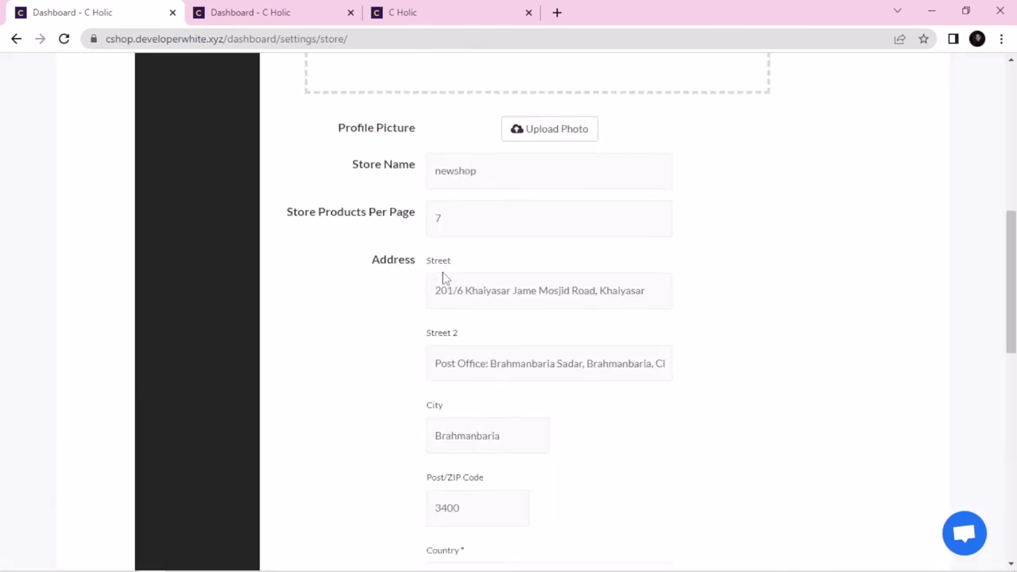
- Close the store settings tab and upload download.png as the product's featured image
left_click(172, 13)
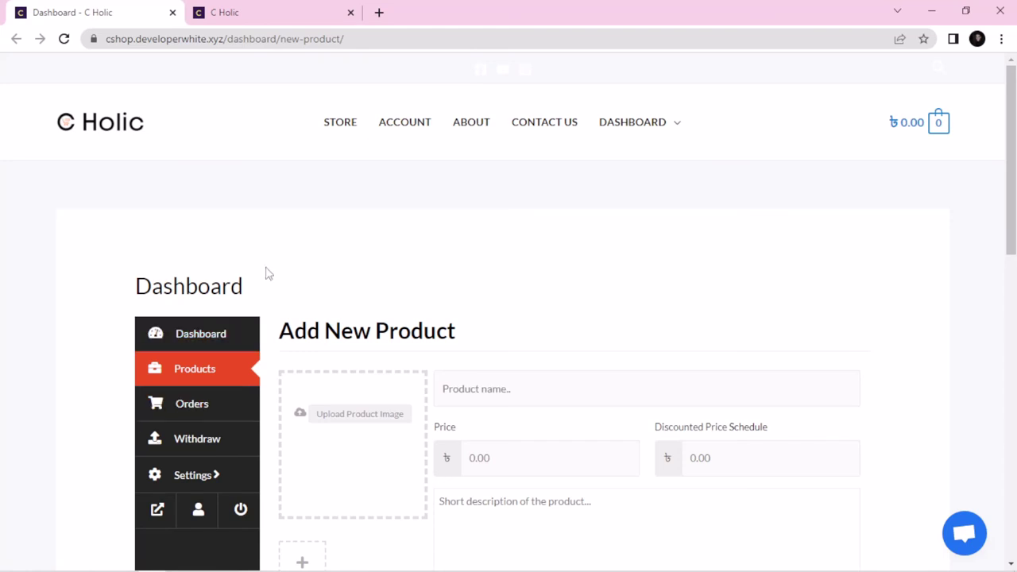
scroll(326, 436, "down", 2)
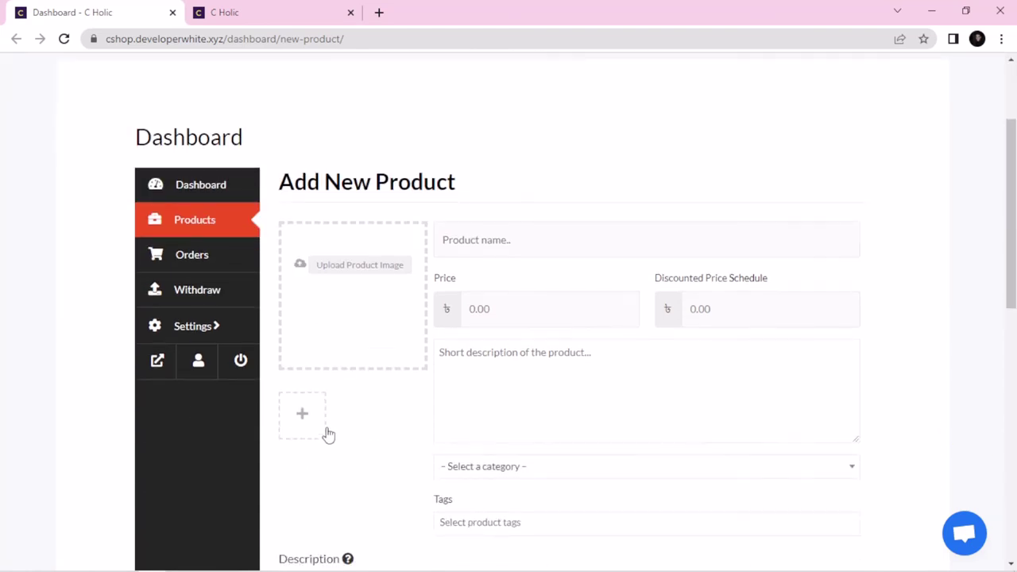
left_click(364, 273)
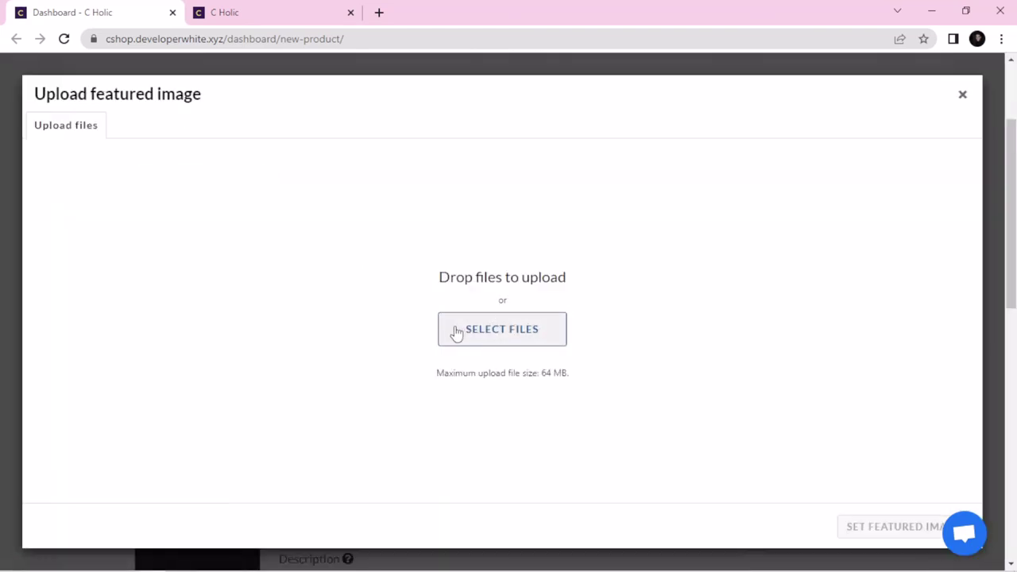
left_click(506, 334)
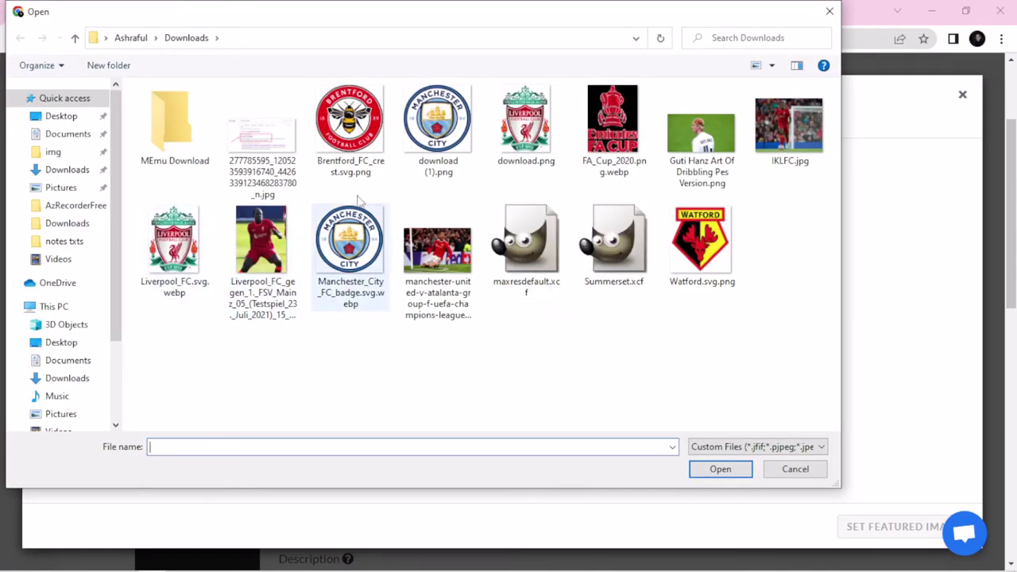
left_click(524, 127)
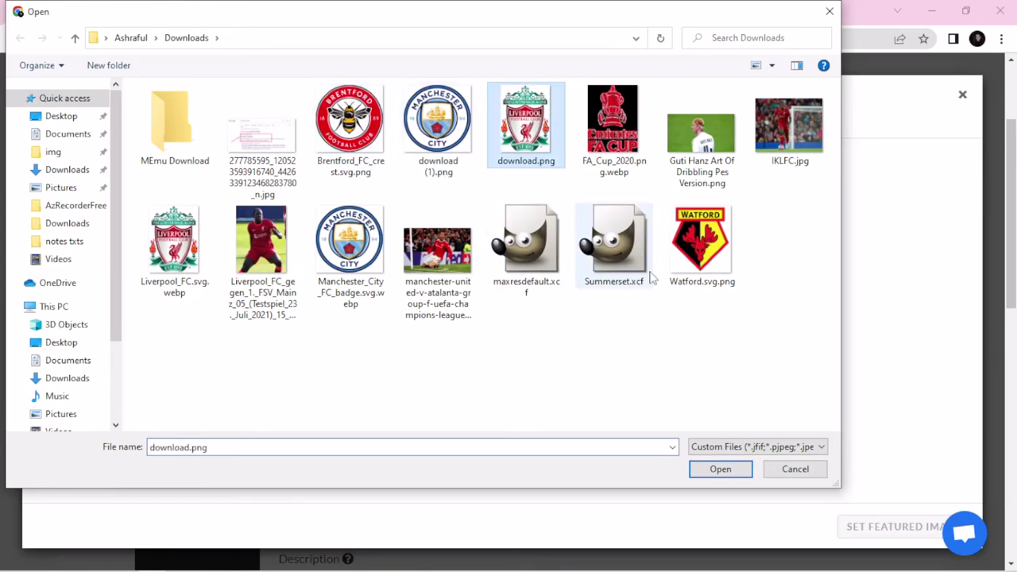
left_click(720, 474)
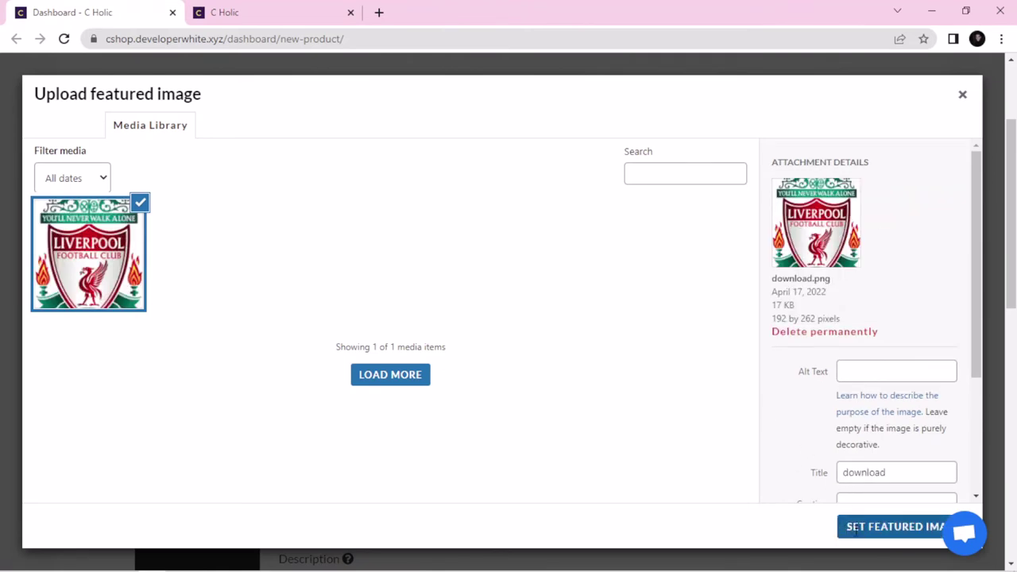
left_click(855, 536)
- Enter product name Liverpool Logo, price 50, discounted price 40, and a short description
left_click(466, 235)
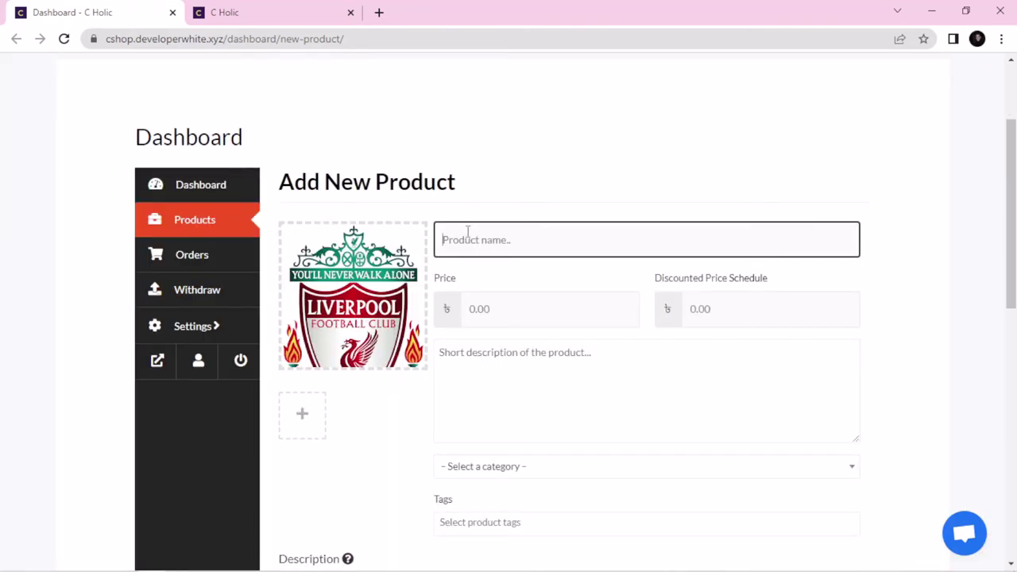
type("Liverpool Logo")
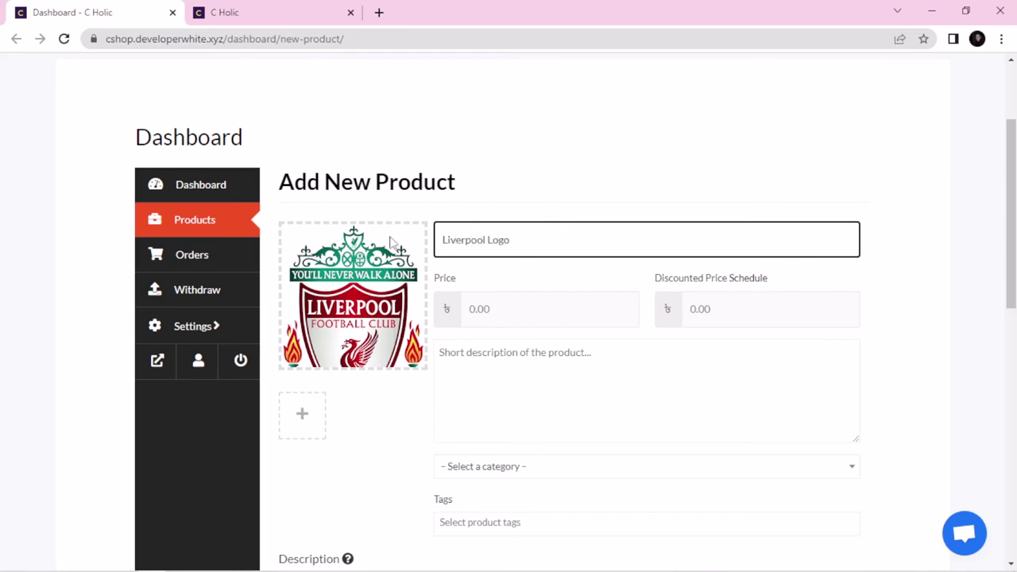
left_click(537, 292)
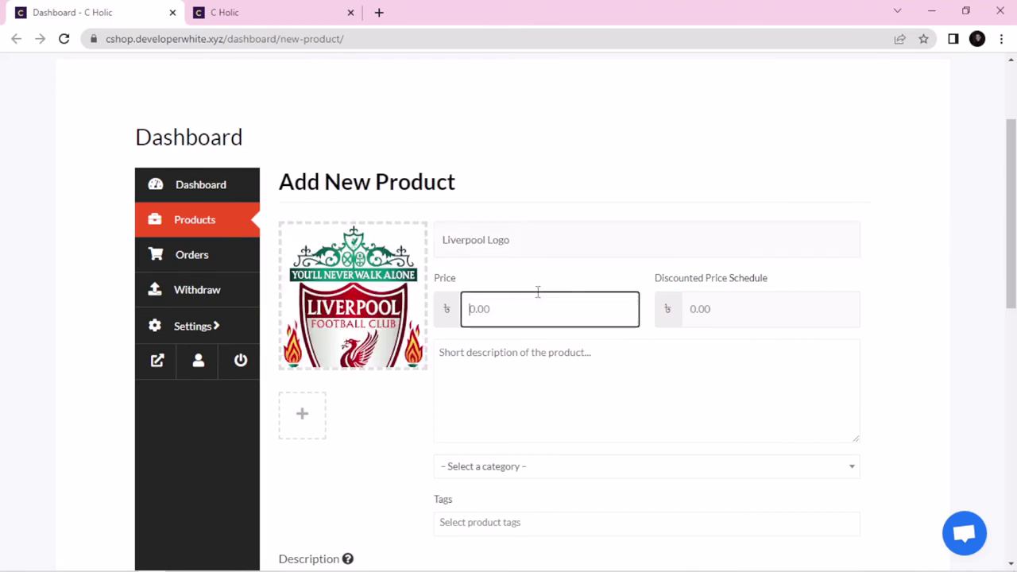
left_click(755, 315)
type("40")
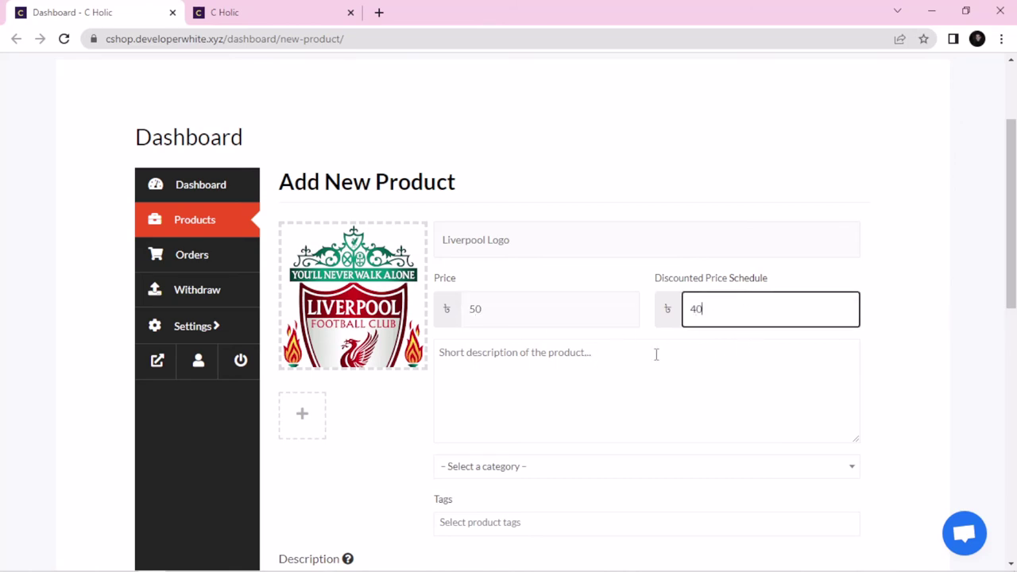
scroll(619, 387, "down", 2)
left_click(639, 247)
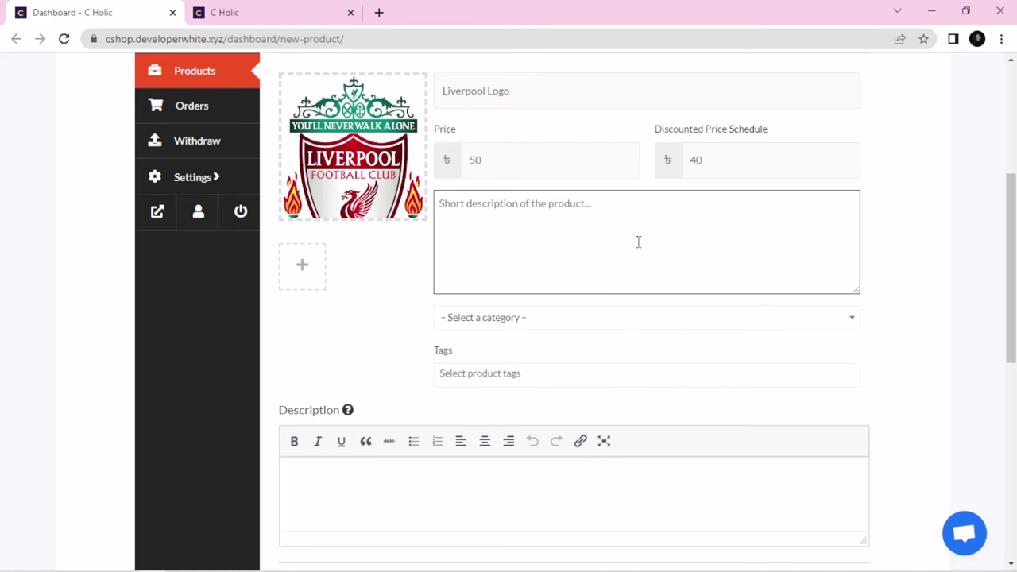
type("hsfofi")
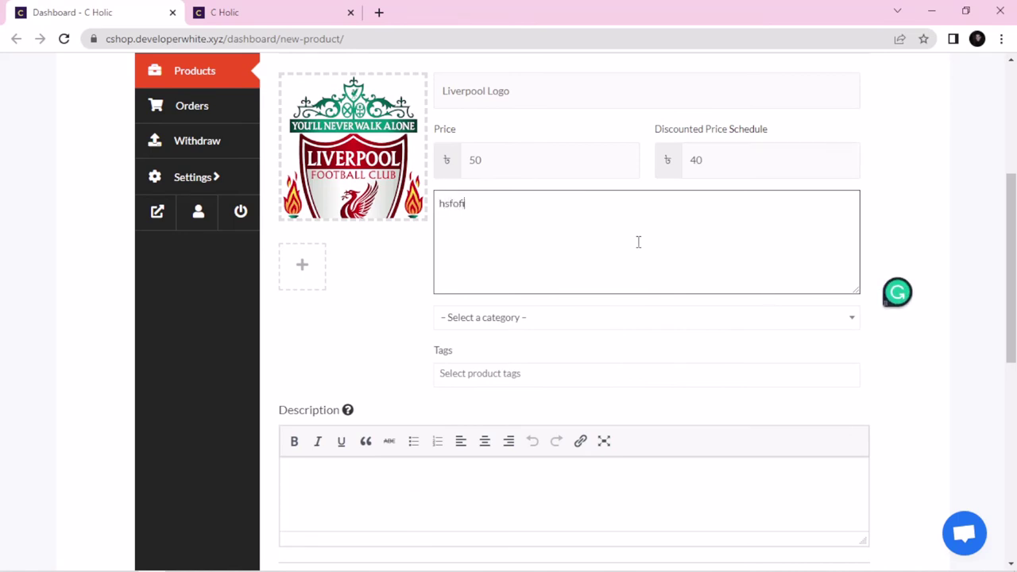
type("5ofij5klfl5ksfn5olfhso5fjl5kfn5")
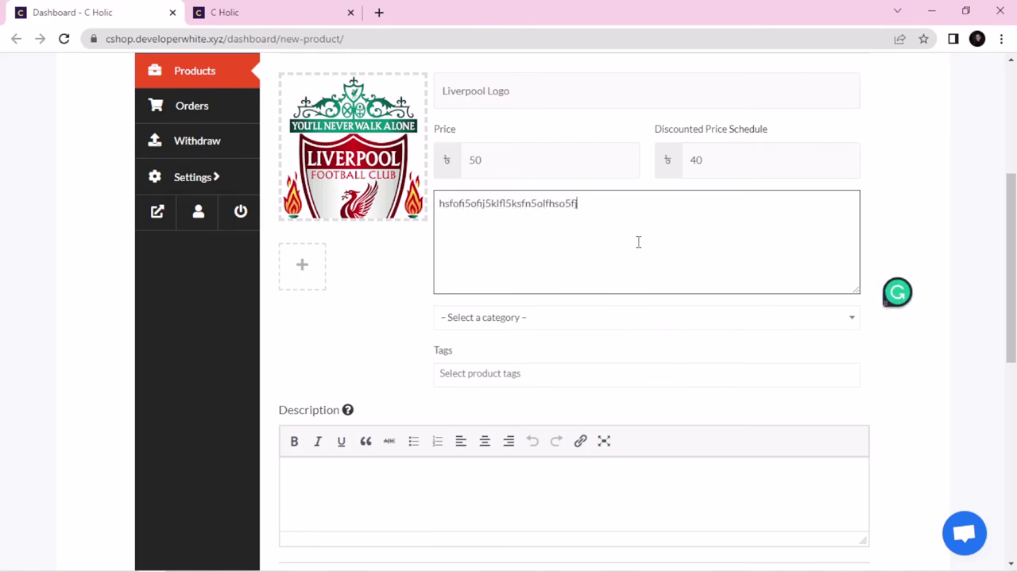
- Browse the category list without choosing, then type and delete a 'liverpool' tag
left_click(524, 319)
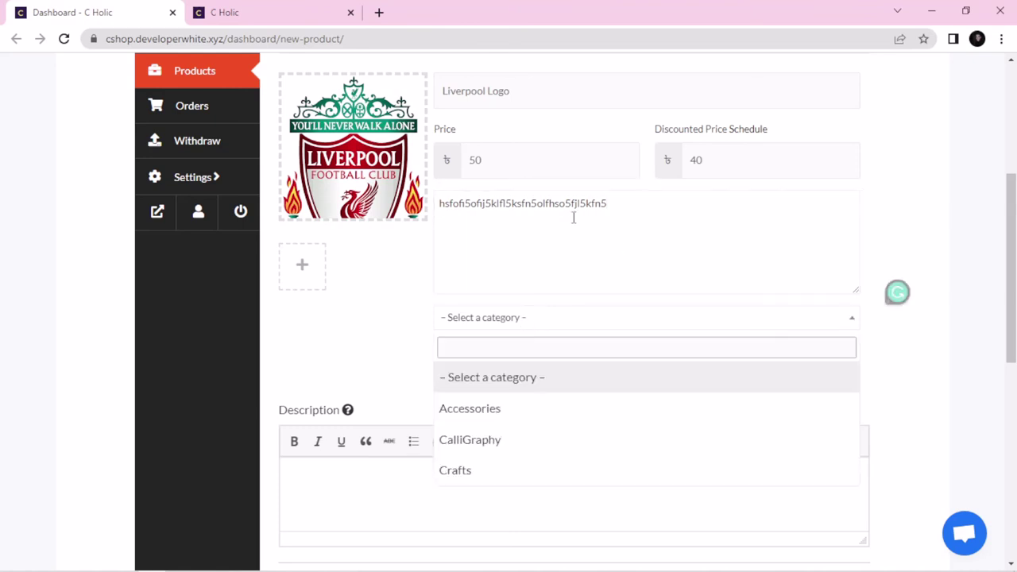
scroll(506, 265, "down", 1)
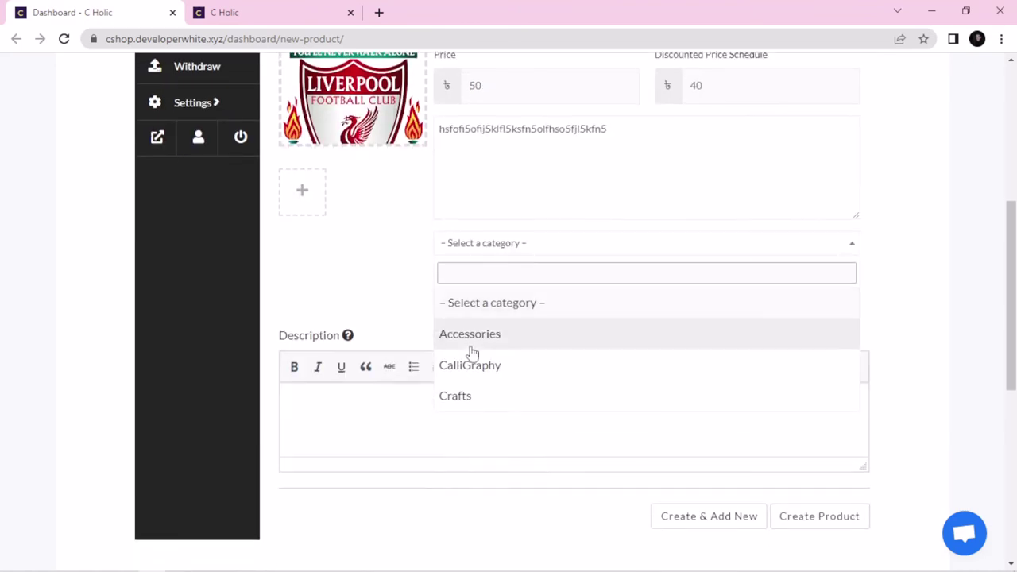
left_click(407, 302)
left_click(493, 242)
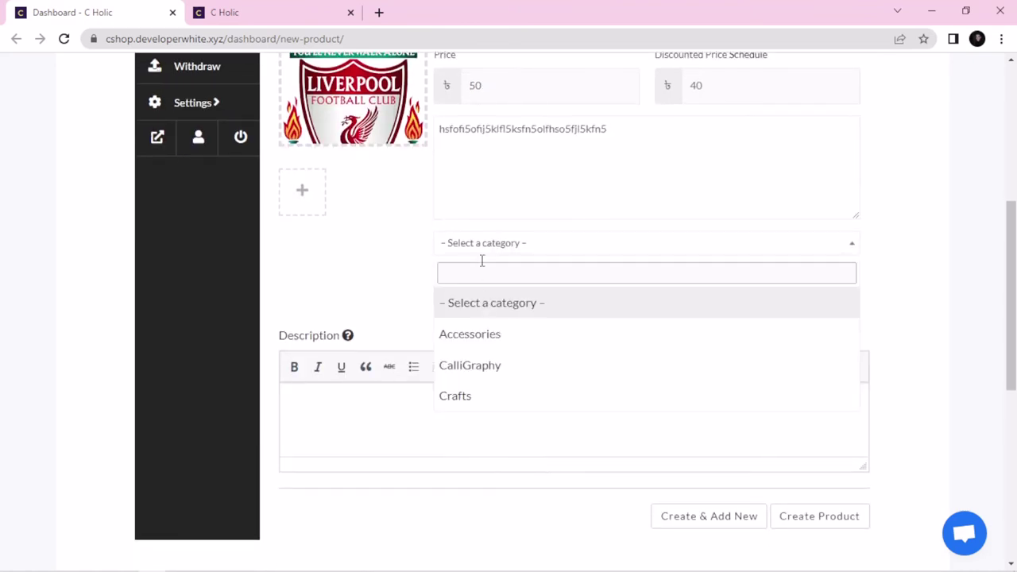
left_click(451, 257)
left_click(453, 258)
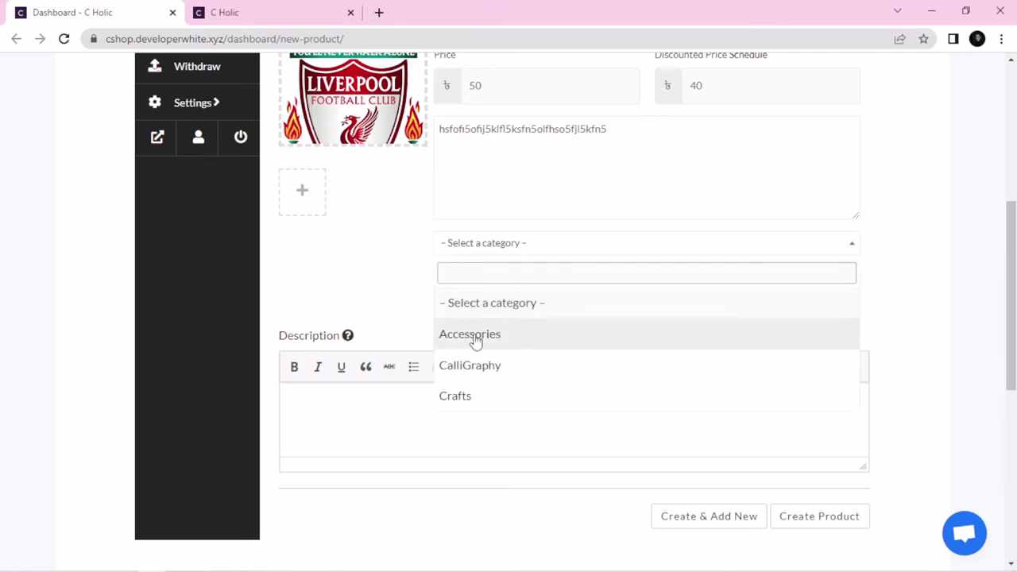
left_click(401, 292)
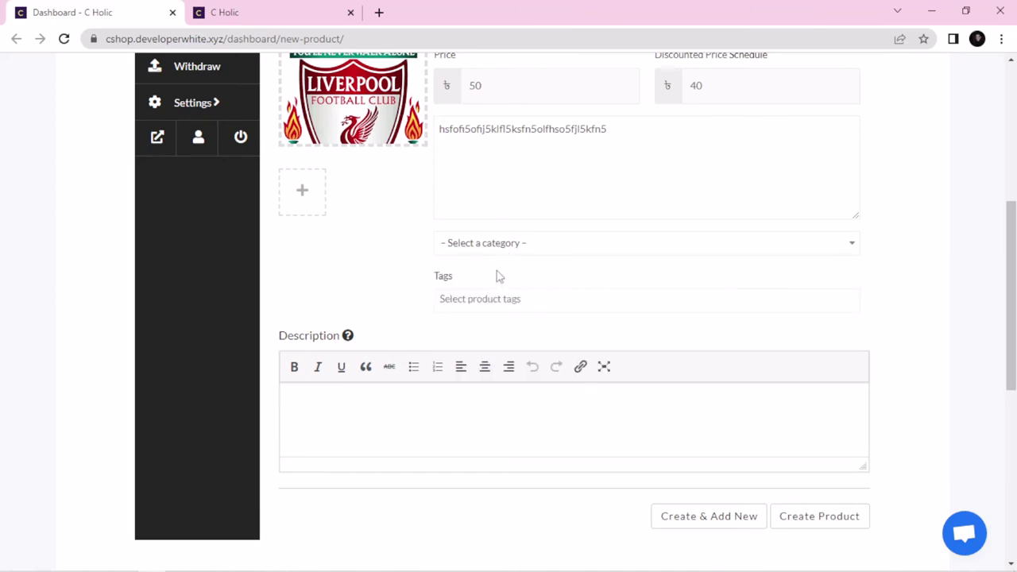
left_click(482, 305)
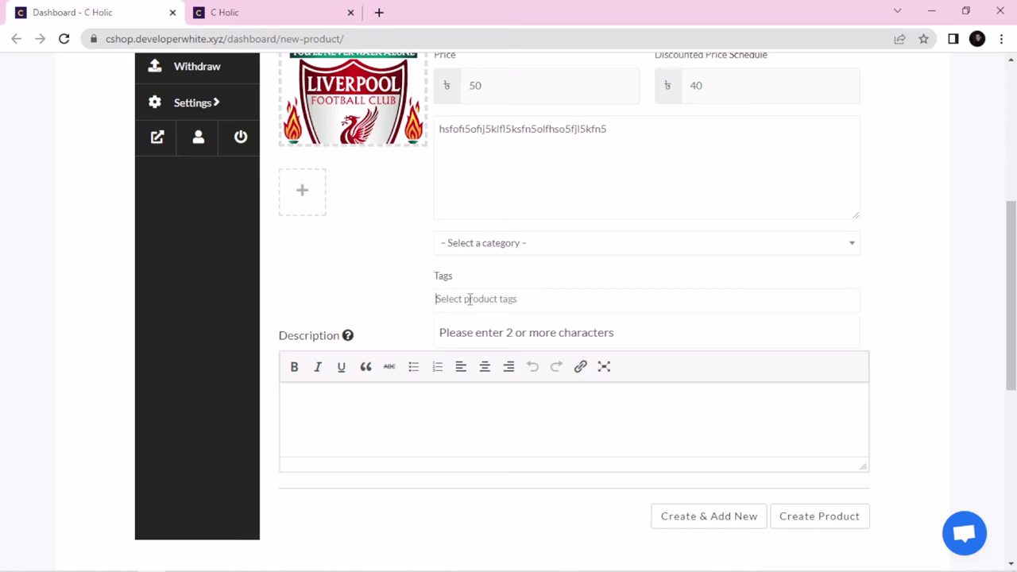
type("live")
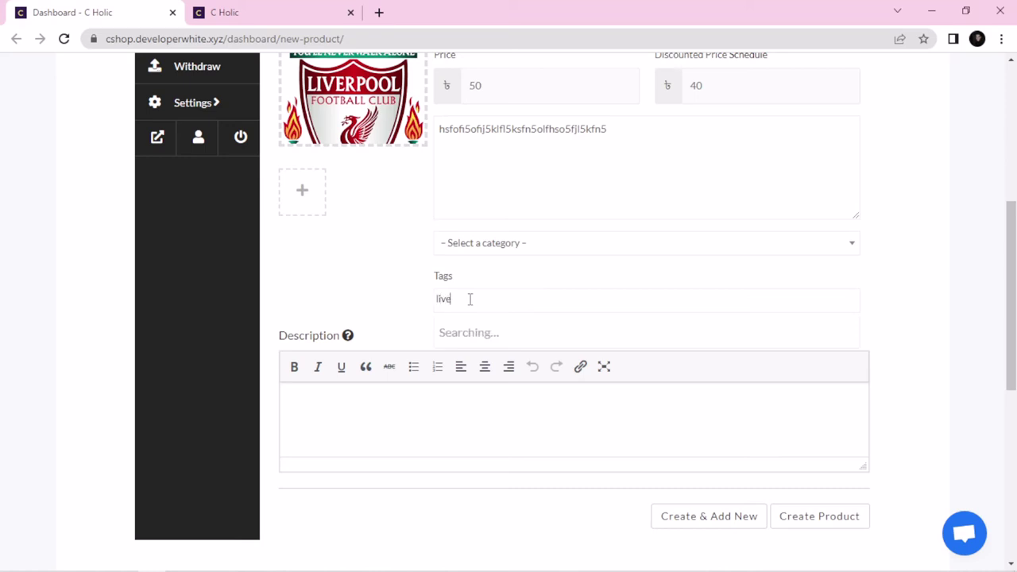
type("rpool")
key("BackSpace")
type("o")
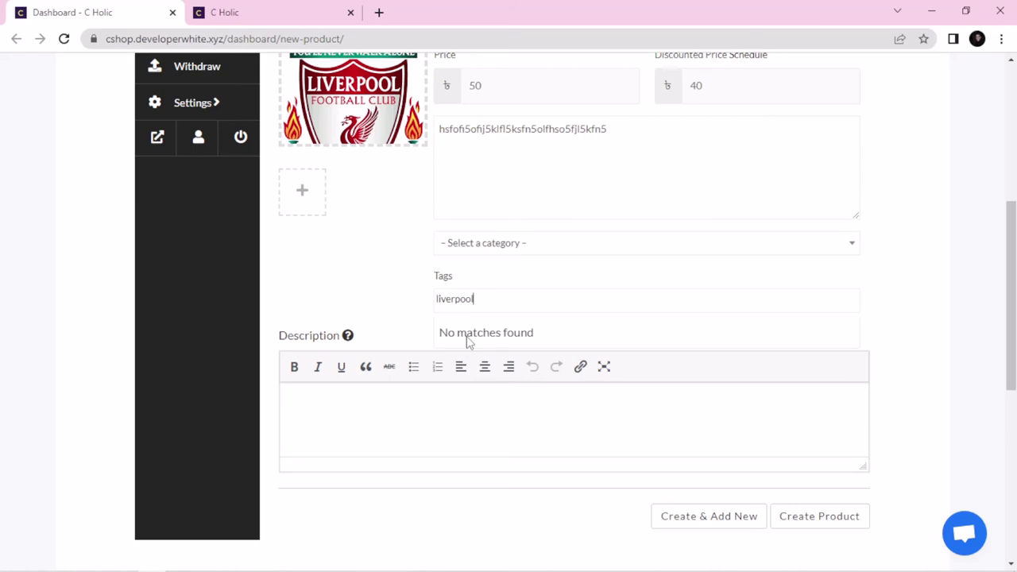
left_click_drag(481, 299, 383, 308)
key("BackSpace")
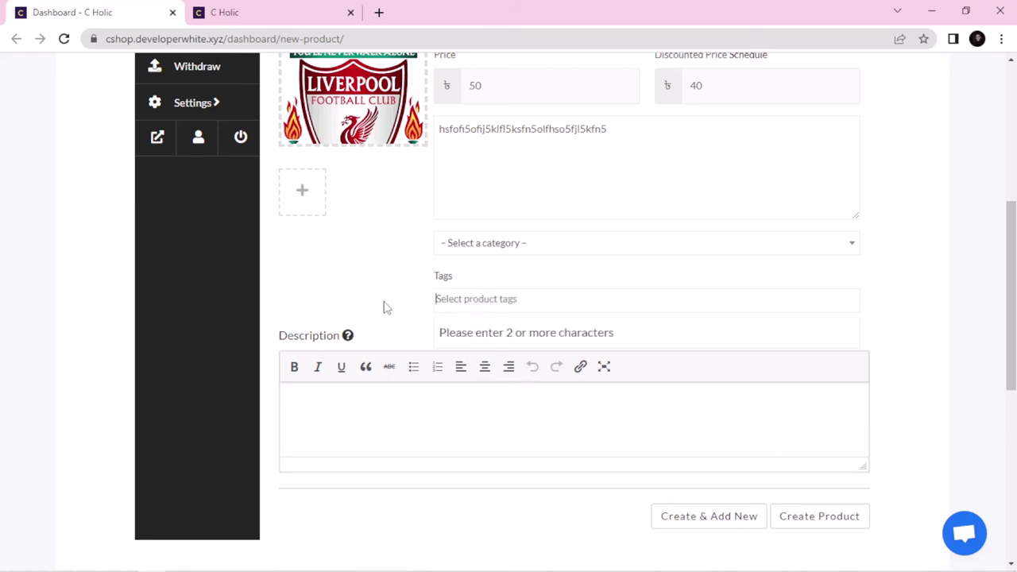
- Copy the short description into the main Description and attempt to create the product
left_click(357, 405)
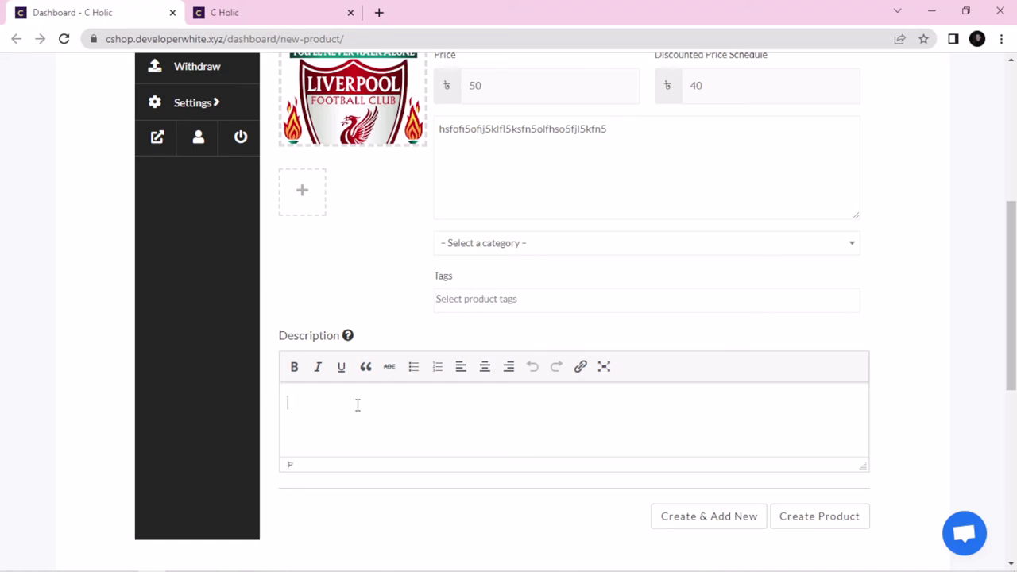
double_click(531, 139)
key("ctrl+c")
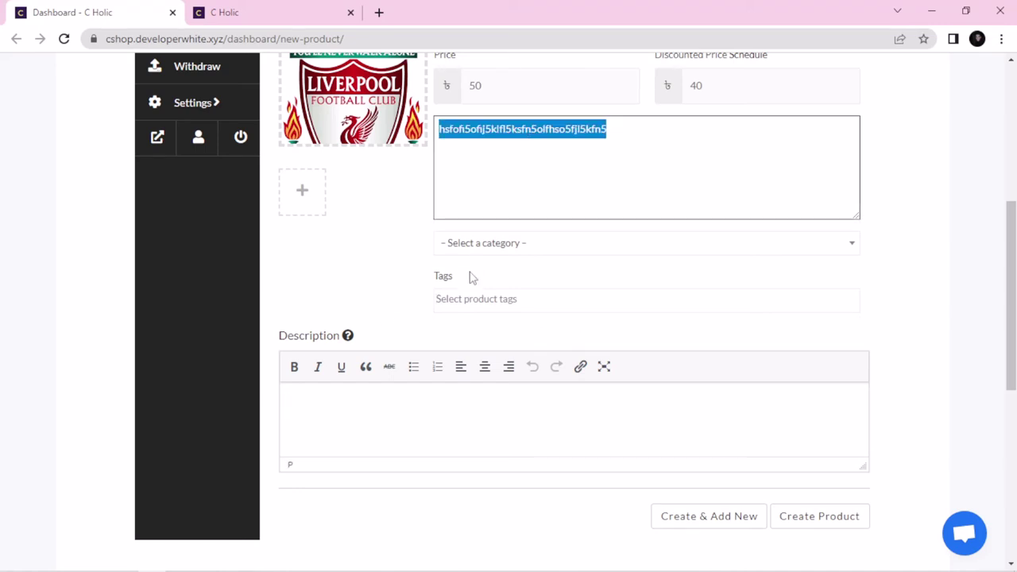
left_click(421, 404)
key("ctrl+v")
scroll(429, 413, "down", 1)
left_click(788, 450)
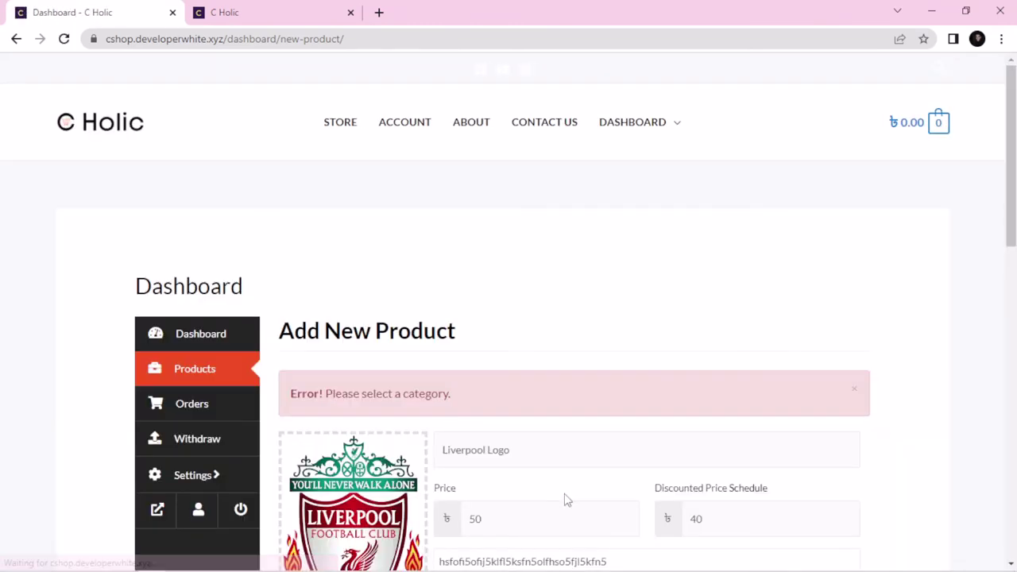
- Choose the Accessories category and create the product
scroll(564, 499, "down", 4)
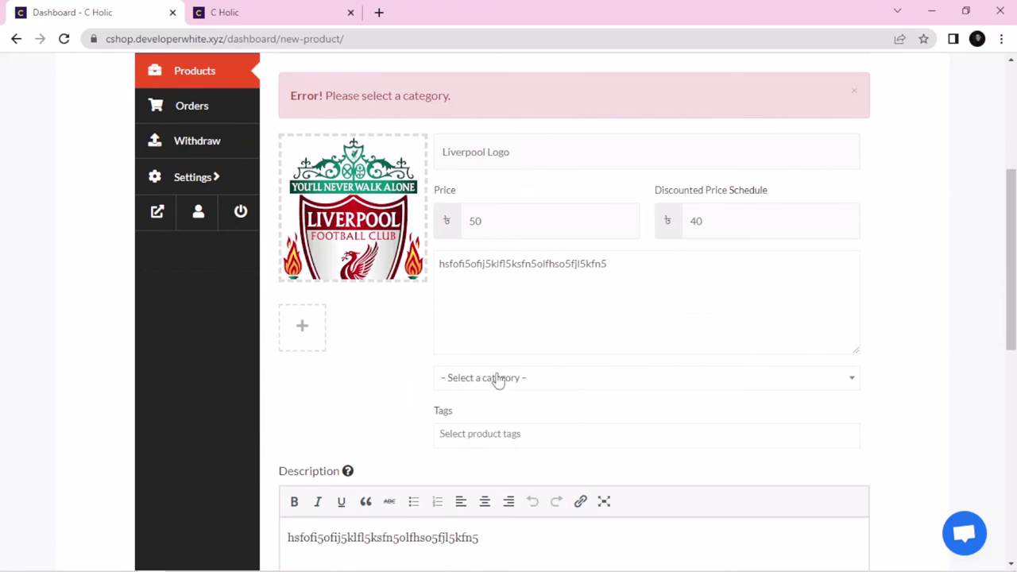
left_click(498, 378)
left_click(479, 472)
scroll(769, 439, "down", 3)
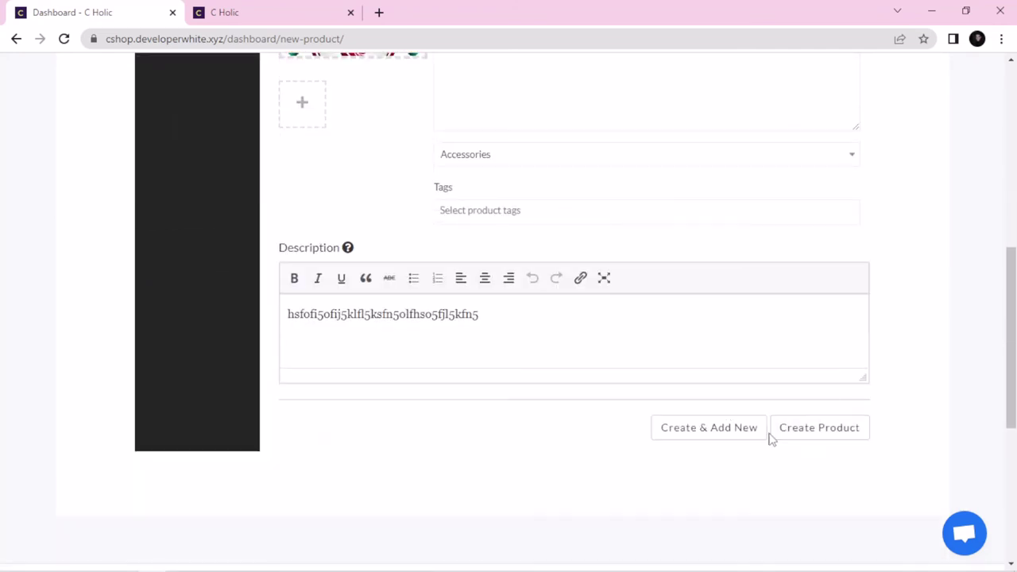
left_click(821, 440)
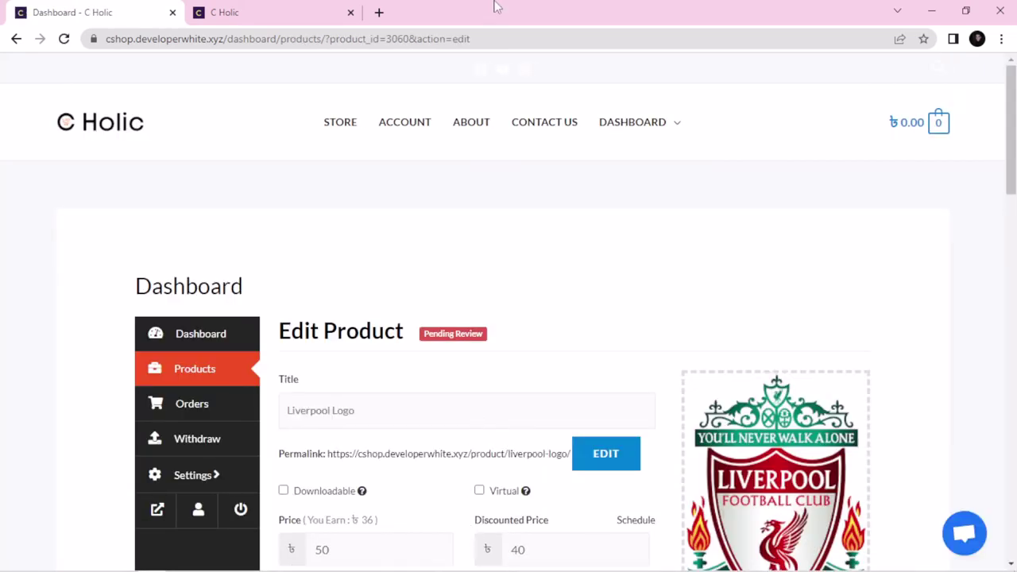
- Review the pending product page, then switch to the newshop store tab showing no products
scroll(413, 261, "down", 2)
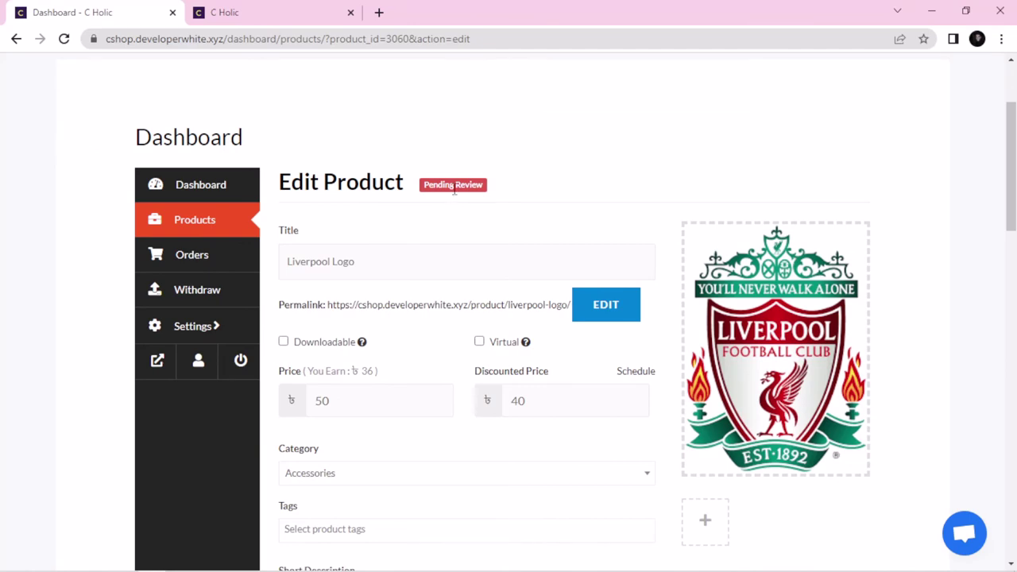
scroll(386, 325, "up", 1)
scroll(386, 325, "down", 3)
scroll(390, 322, "up", 4)
scroll(394, 320, "down", 3)
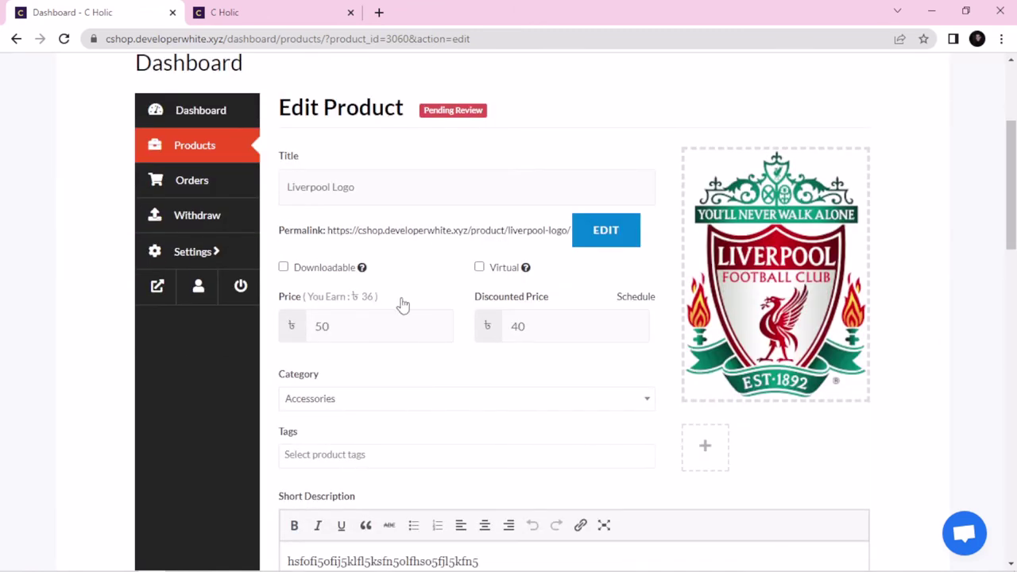
scroll(403, 305, "up", 2)
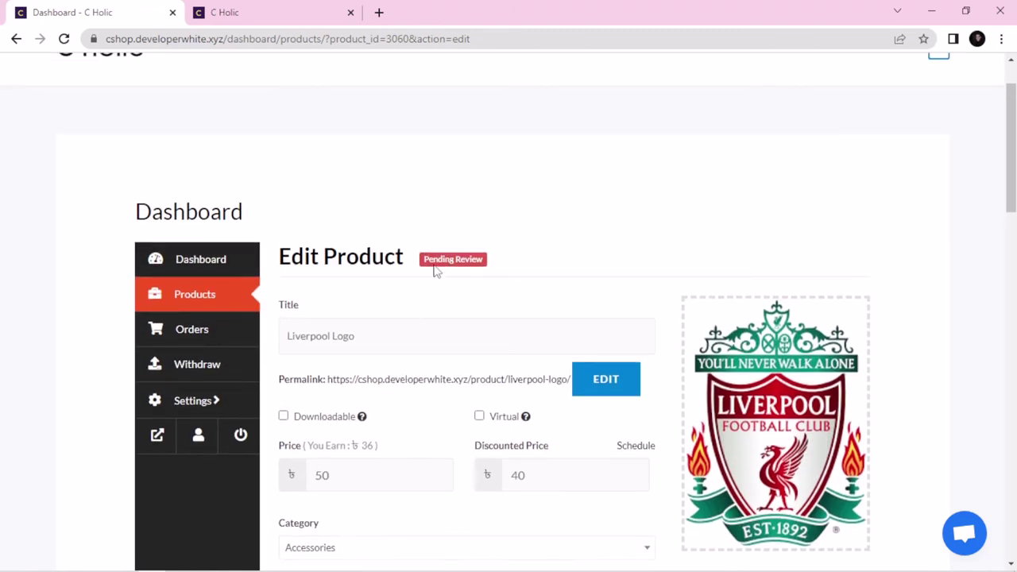
scroll(435, 274, "down", 1)
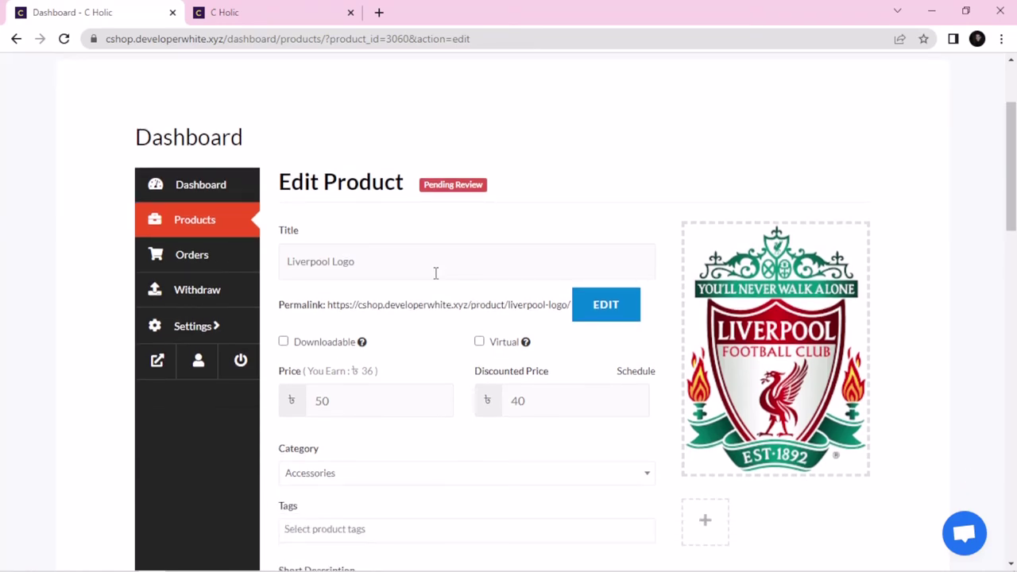
scroll(435, 278, "down", 2)
scroll(436, 278, "down", 2)
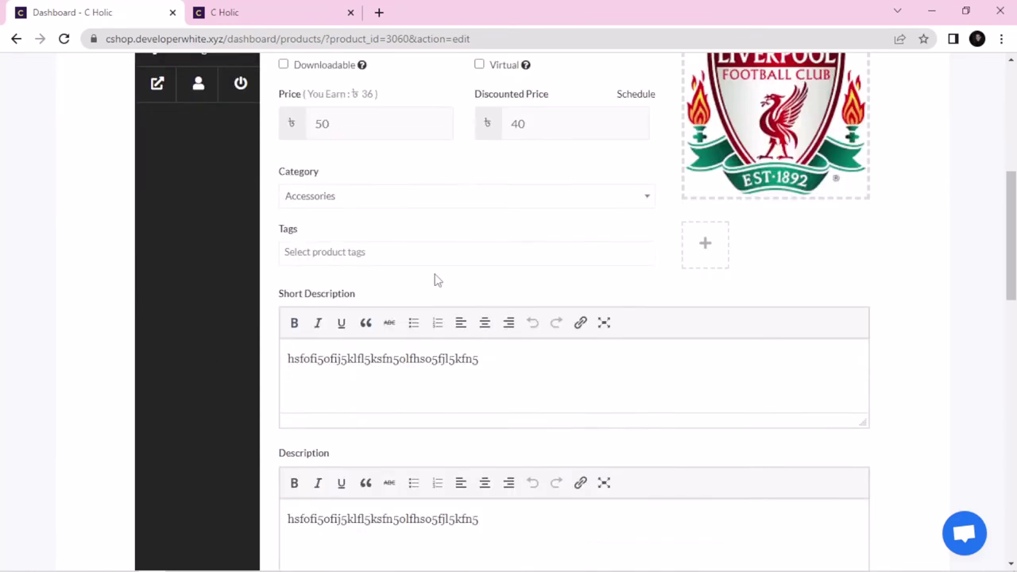
scroll(436, 279, "up", 5)
left_click(225, 12)
scroll(236, 358, "down", 2)
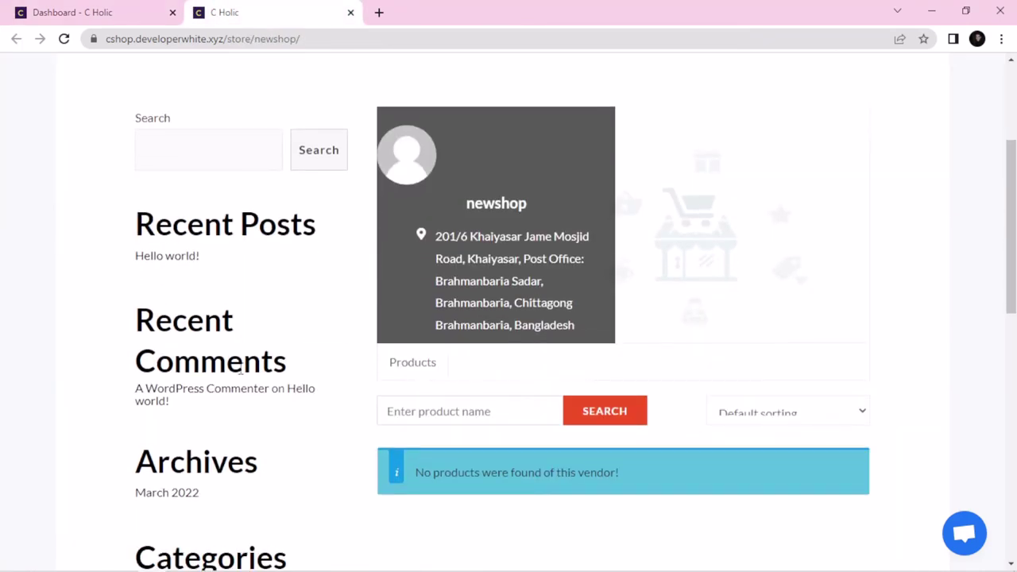
- Bring the admin's 'Dashboard – C Holic' Chrome window to the front from the taskbar
scroll(238, 367, "down", 8)
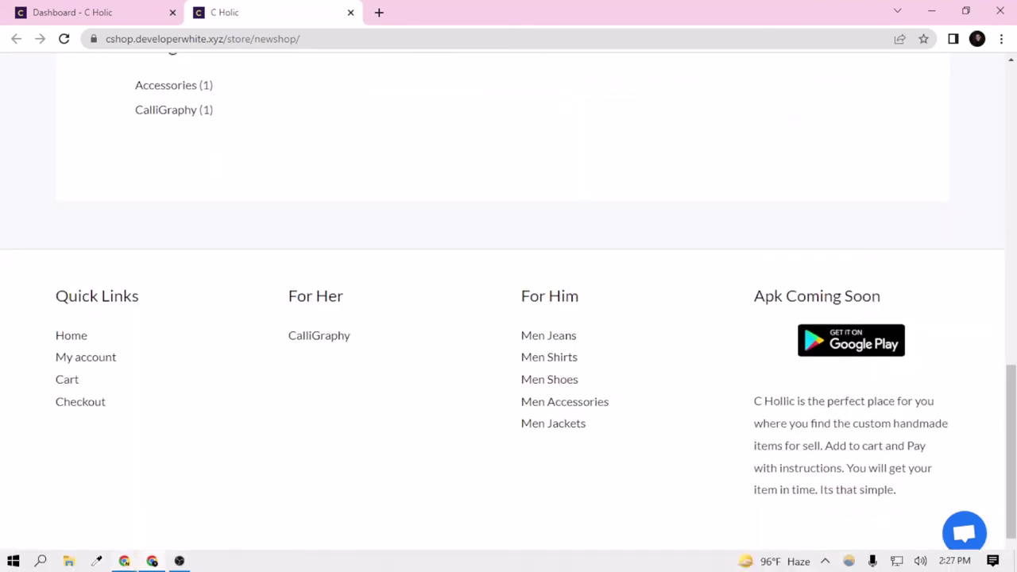
mouse_move(129, 563)
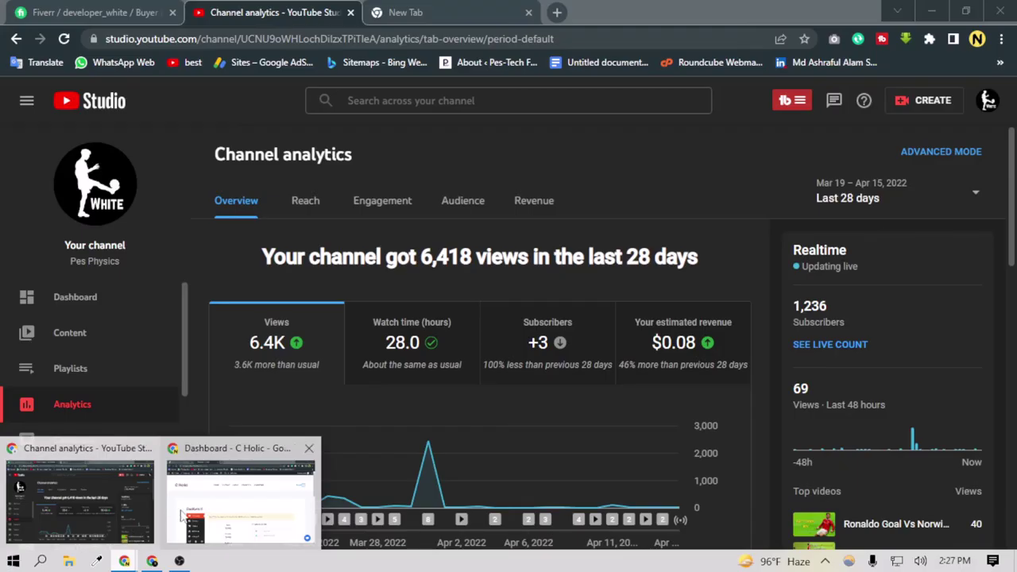
left_click(185, 513)
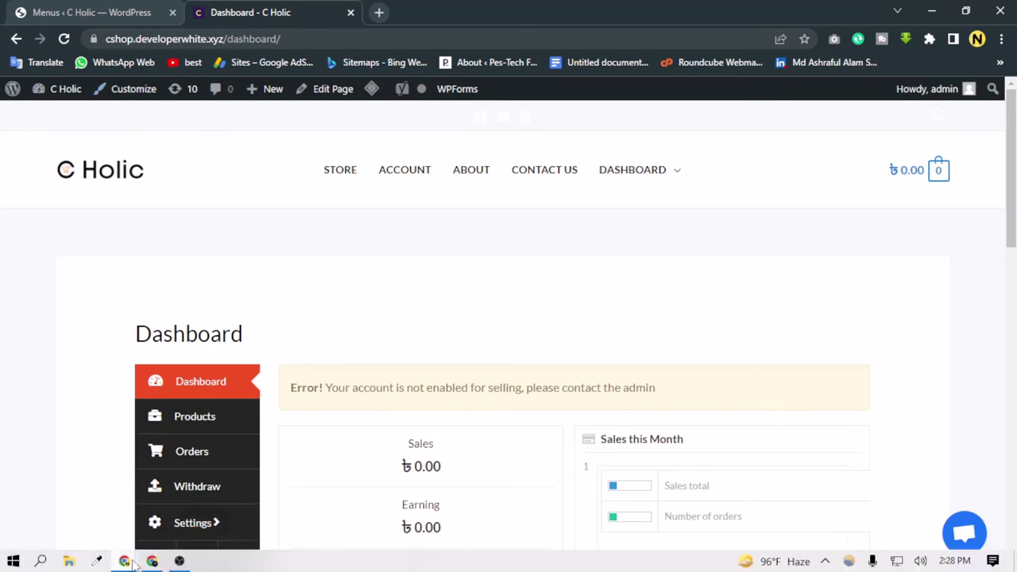
- Bring the admin's browser window forward and show the WordPress admin area
mouse_move(132, 561)
mouse_move(145, 529)
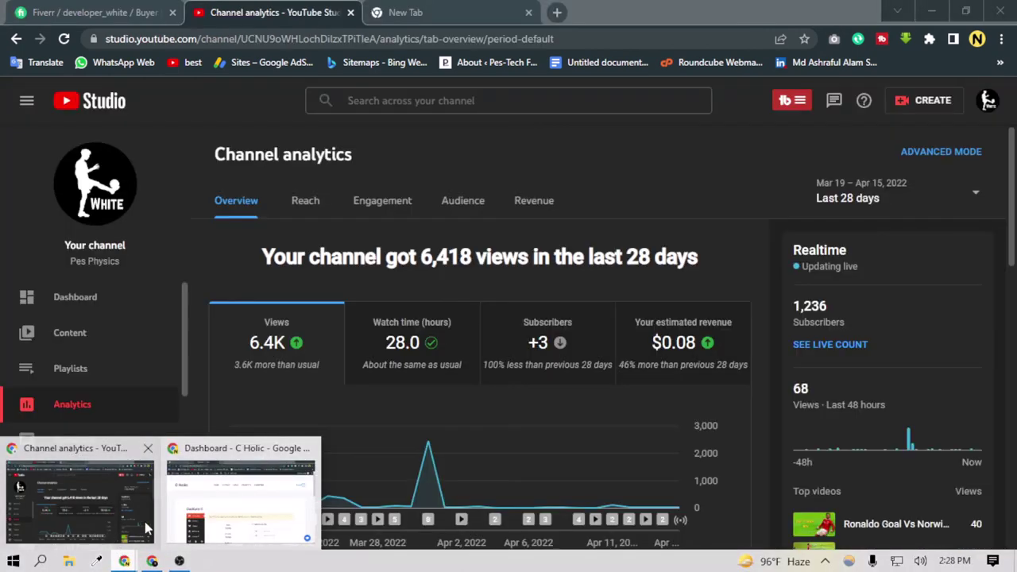
left_click(238, 500)
left_click(143, 11)
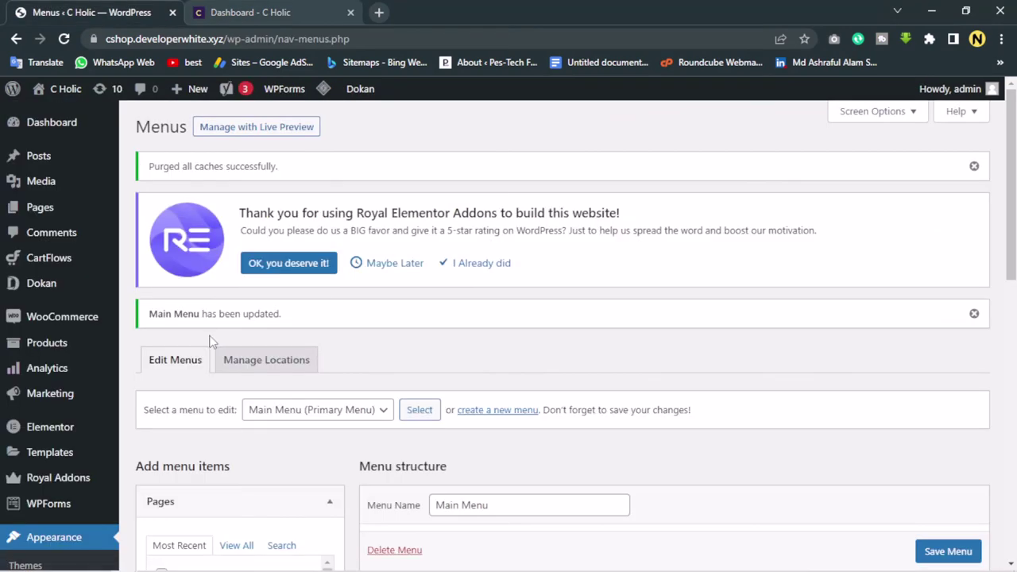
scroll(48, 350, "down", 4)
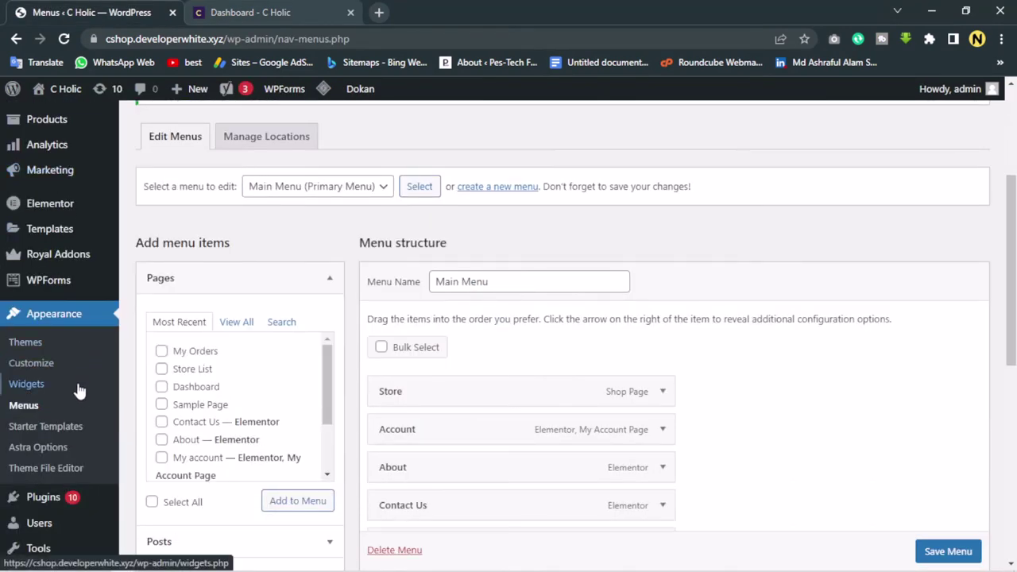
scroll(80, 395, "down", 2)
scroll(80, 394, "up", 6)
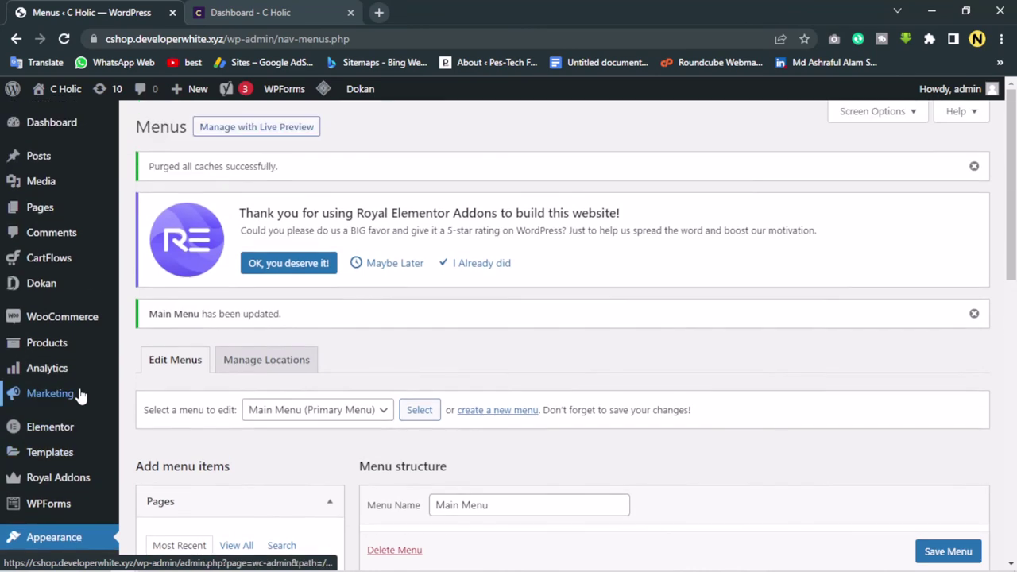
- Check the Dokan dashboard (1 vendor signup, 2 products this month, 0 withdrawals), then open Users
left_click(49, 286)
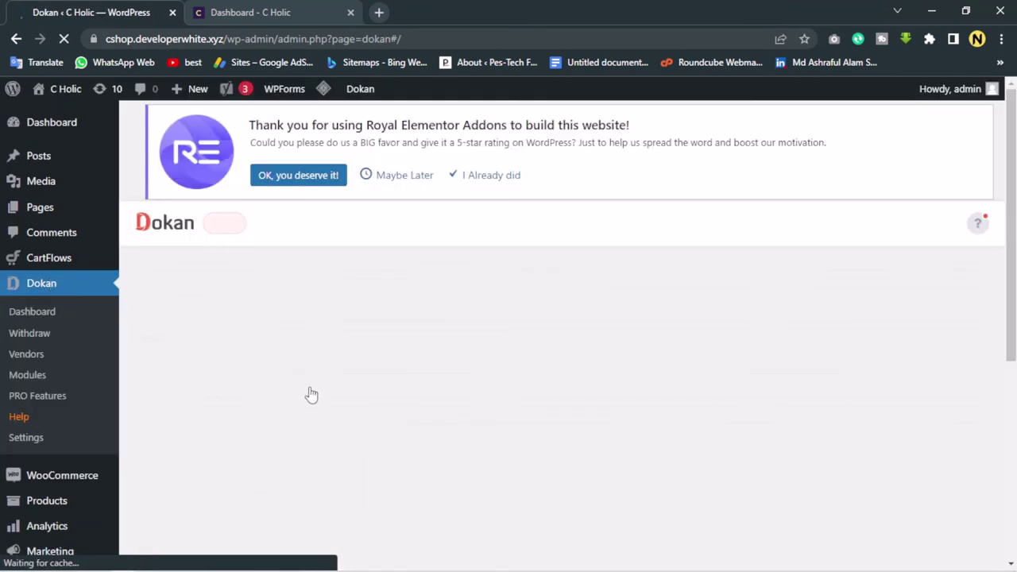
scroll(386, 399, "down", 1)
scroll(386, 399, "down", 3)
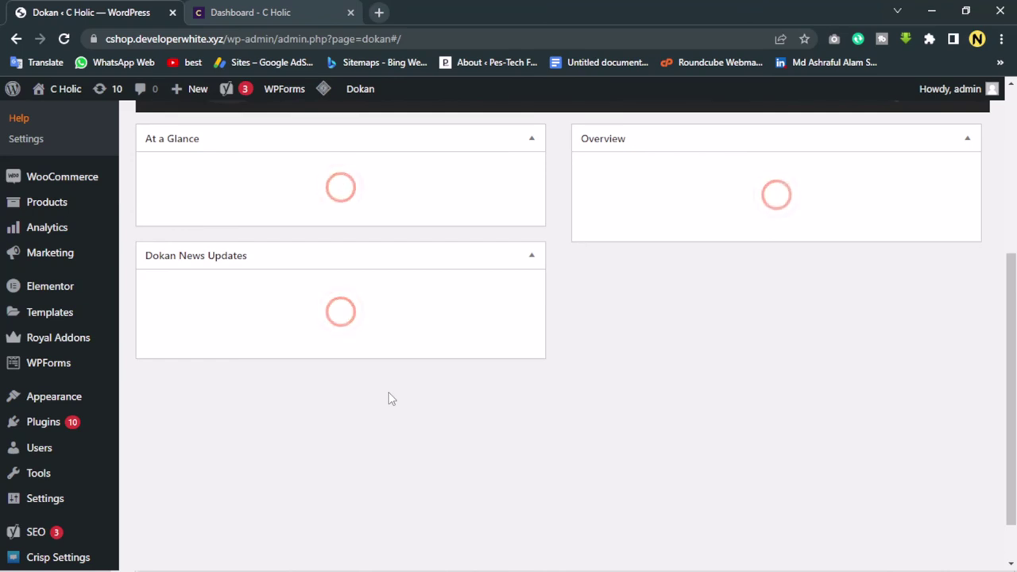
scroll(391, 400, "down", 1)
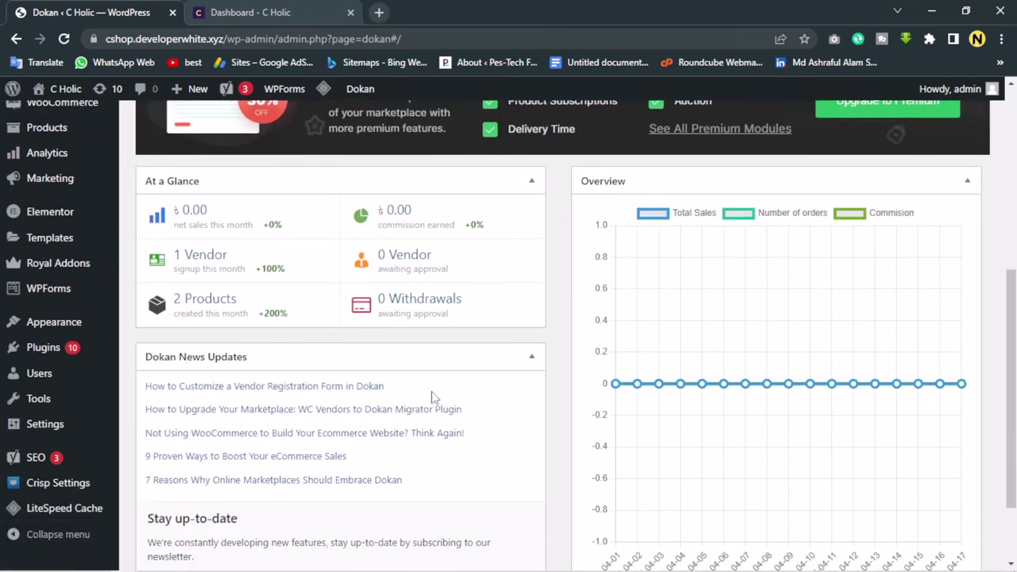
scroll(433, 393, "down", 1)
scroll(415, 436, "up", 2)
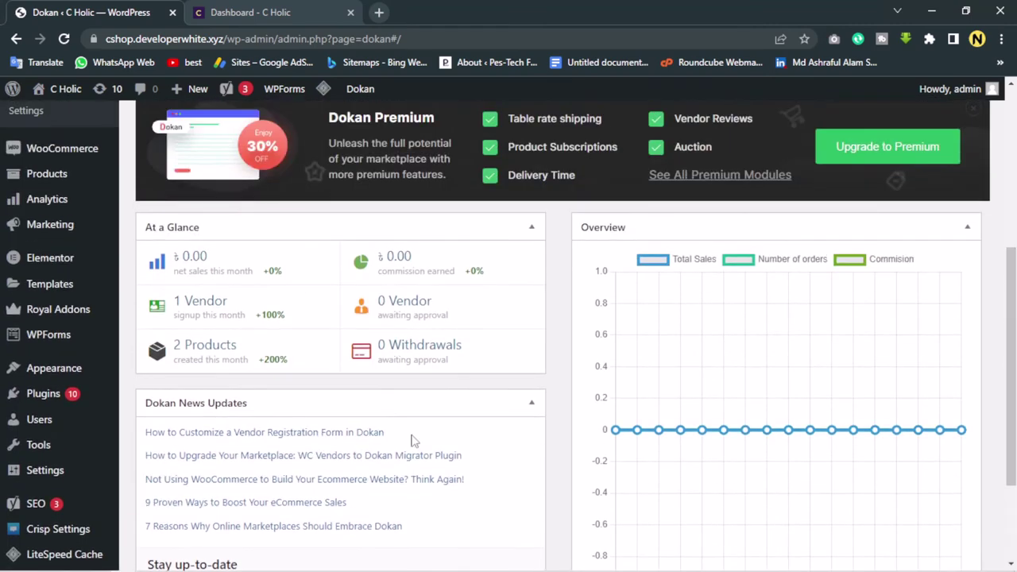
scroll(413, 439, "up", 2)
scroll(409, 437, "down", 4)
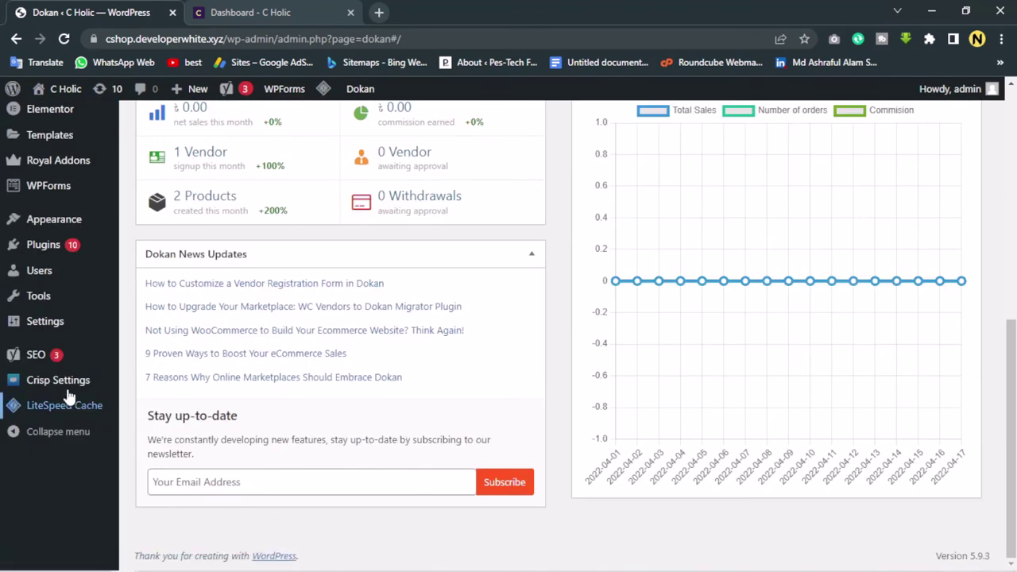
left_click(40, 271)
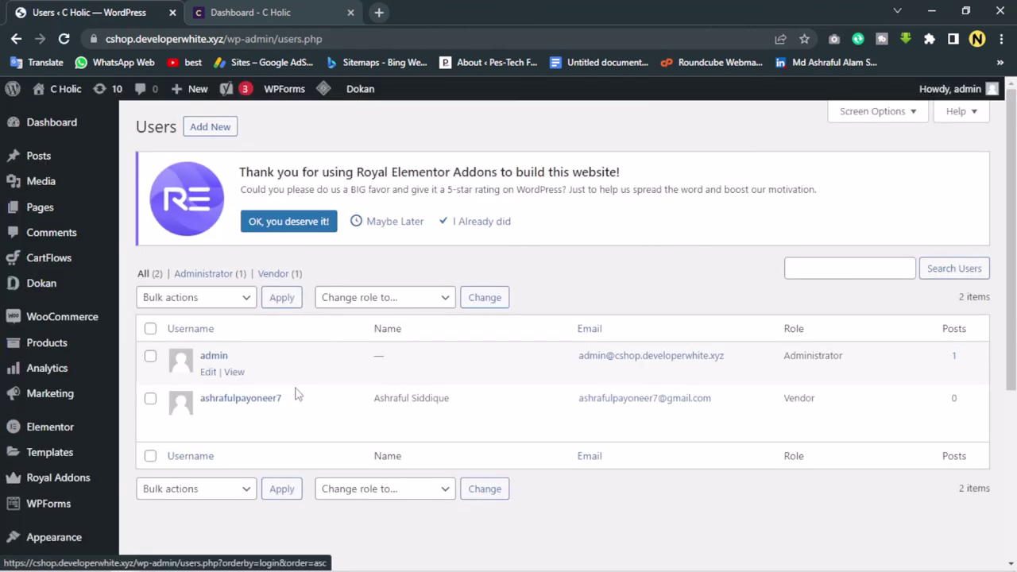
mouse_move(288, 409)
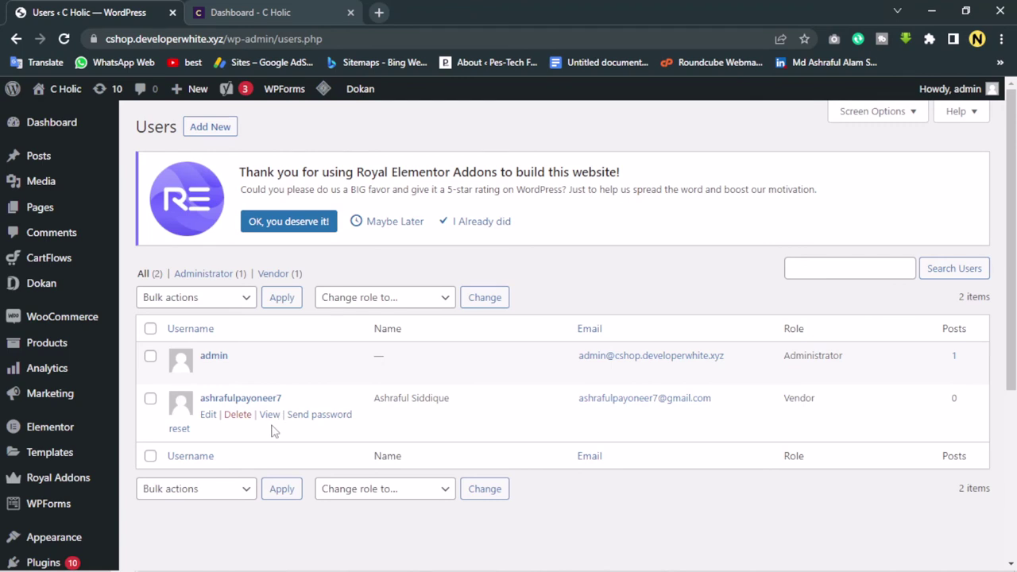
left_click(270, 415)
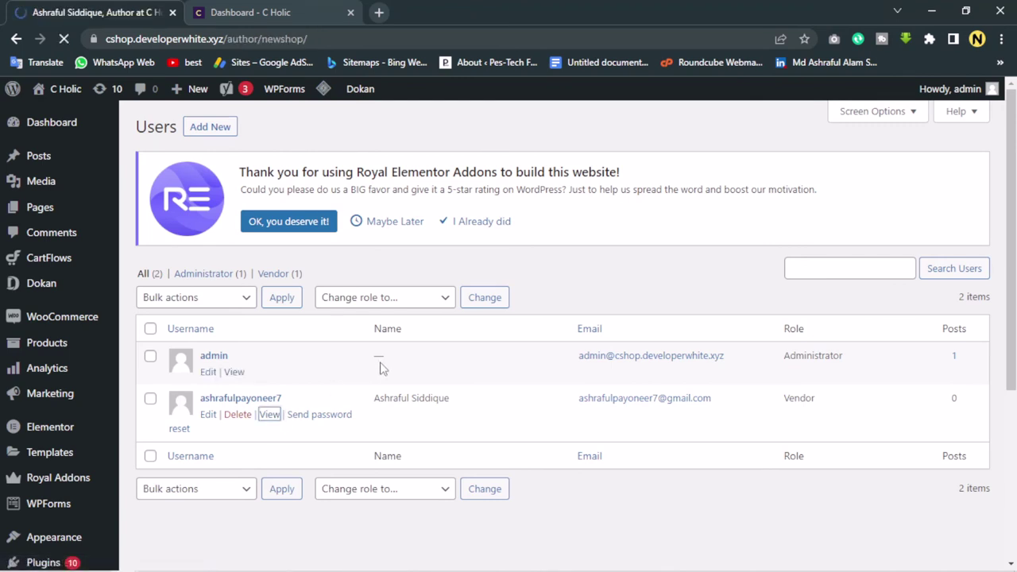
scroll(349, 377, "down", 4)
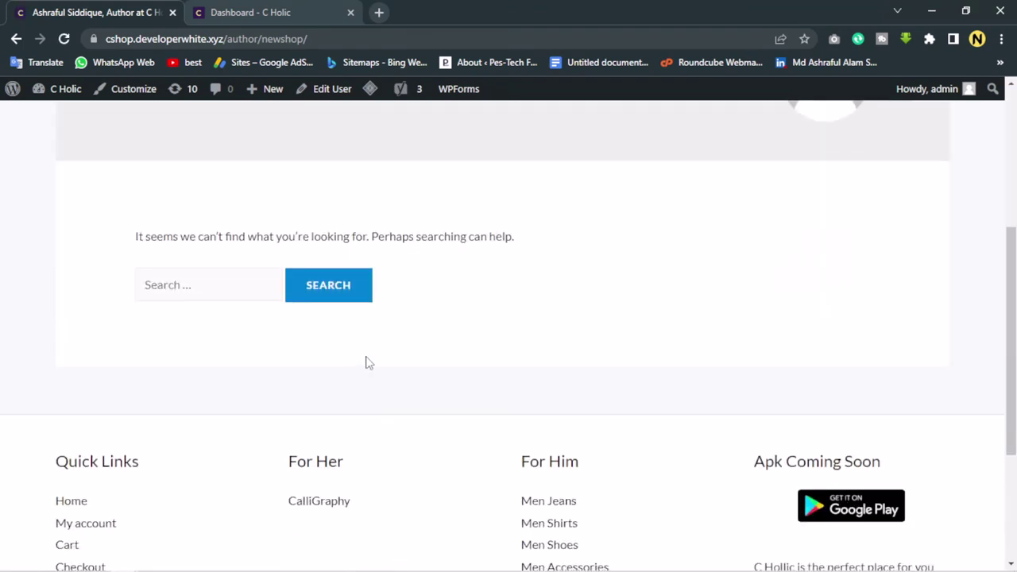
scroll(365, 359, "up", 4)
right_click(7, 170)
left_click(23, 190)
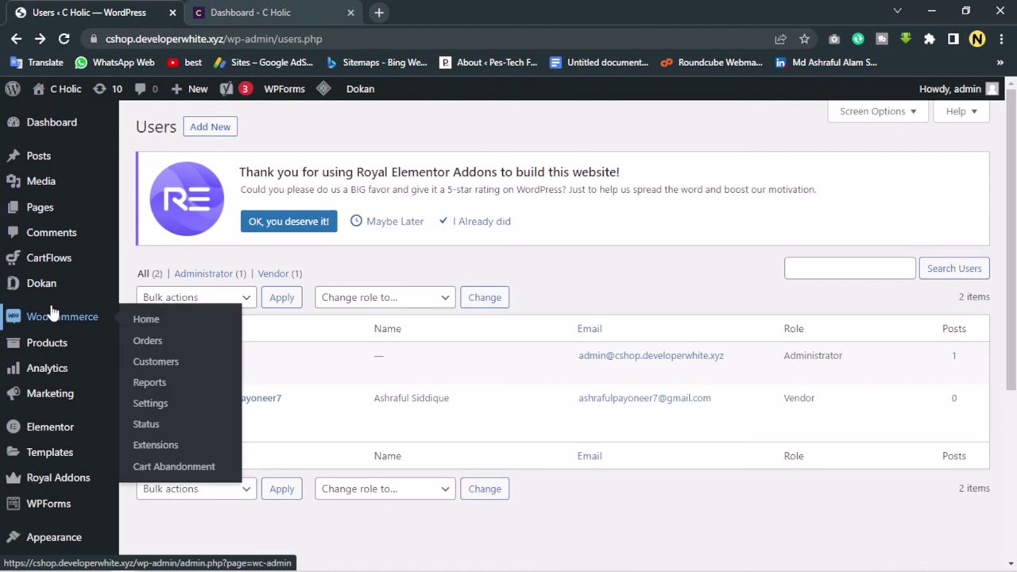
mouse_move(52, 293)
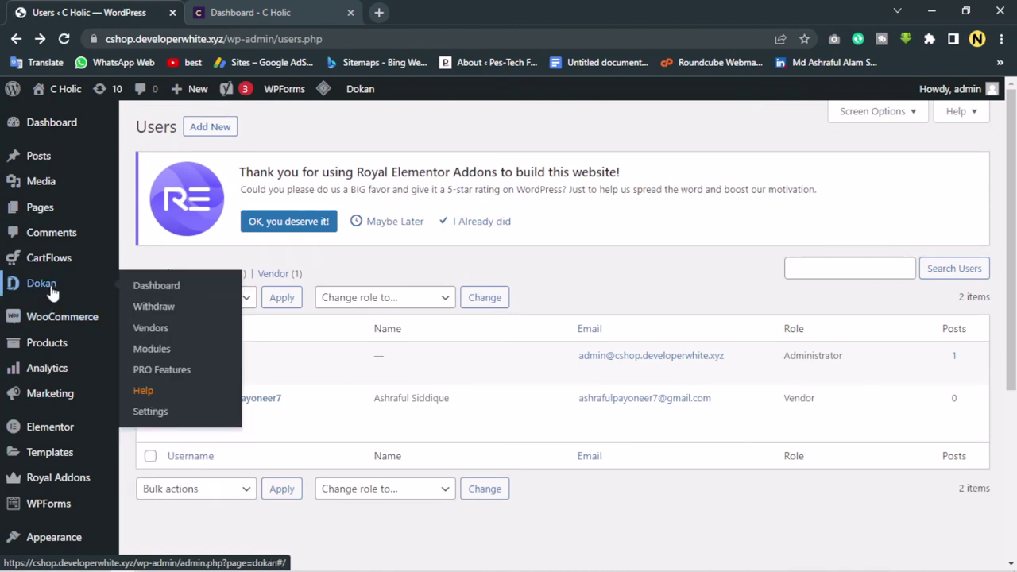
- In Dokan Vendors, switch on the selling Status toggle for the (no name) vendor
left_click(154, 329)
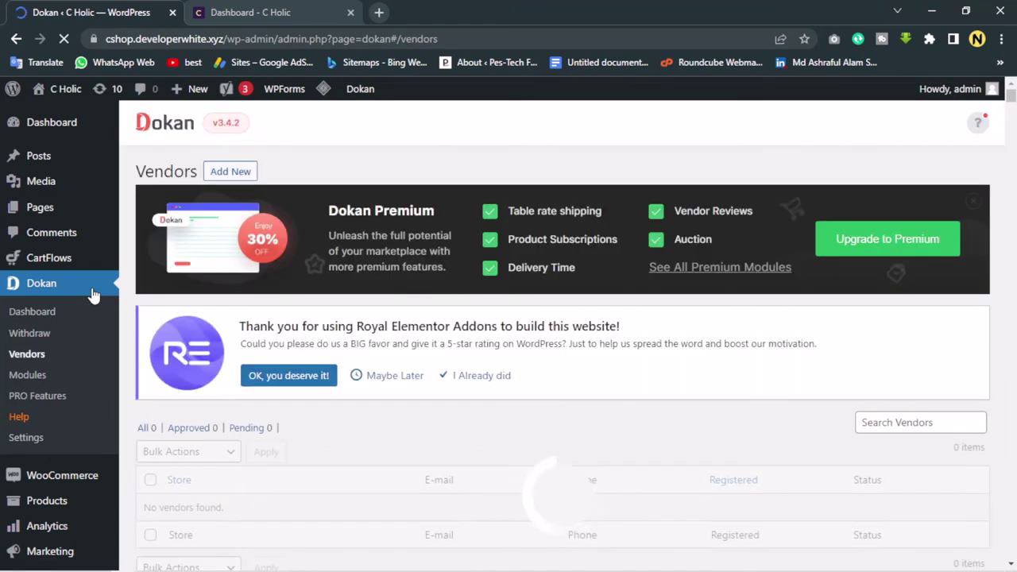
scroll(515, 471, "down", 3)
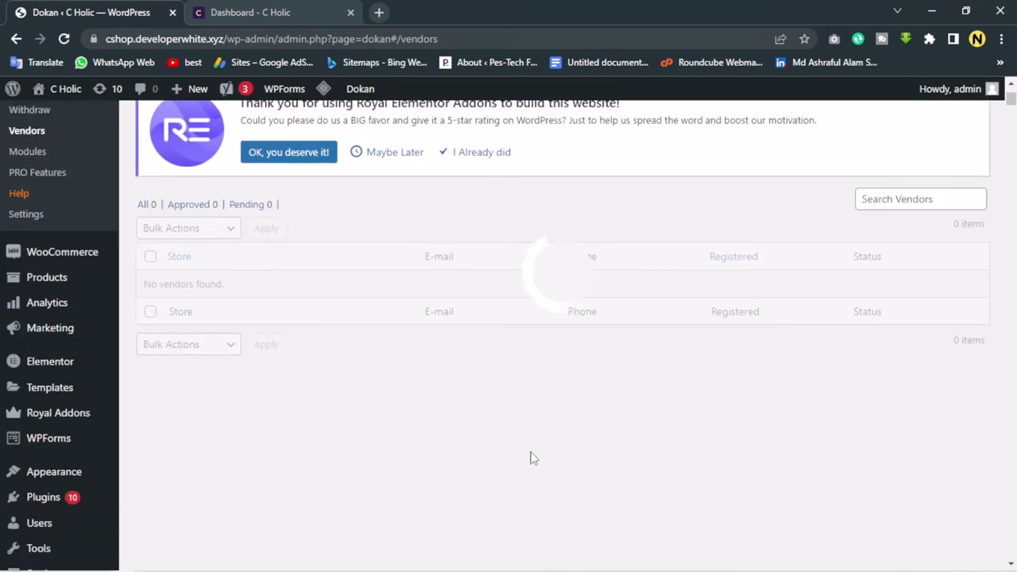
scroll(536, 445, "down", 1)
scroll(536, 438, "down", 1)
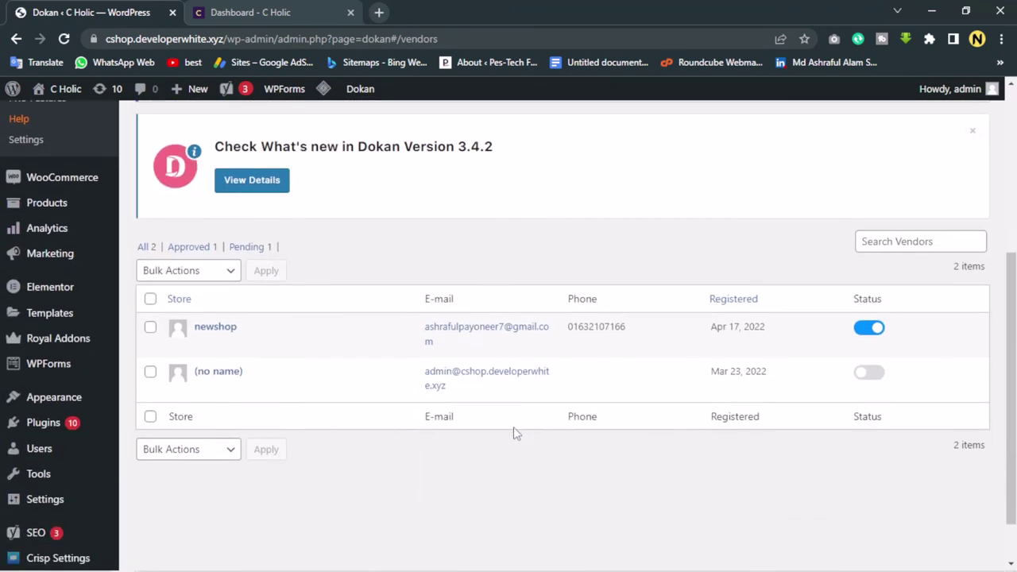
left_click(868, 373)
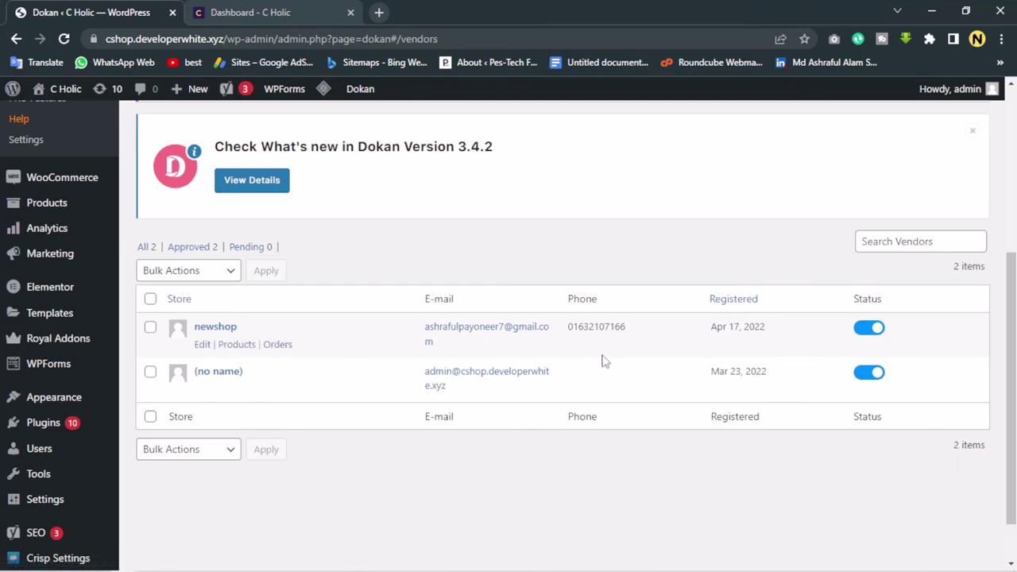
- Look over the newshop vendor's edit profile, then go back to the vendors list
left_click(202, 344)
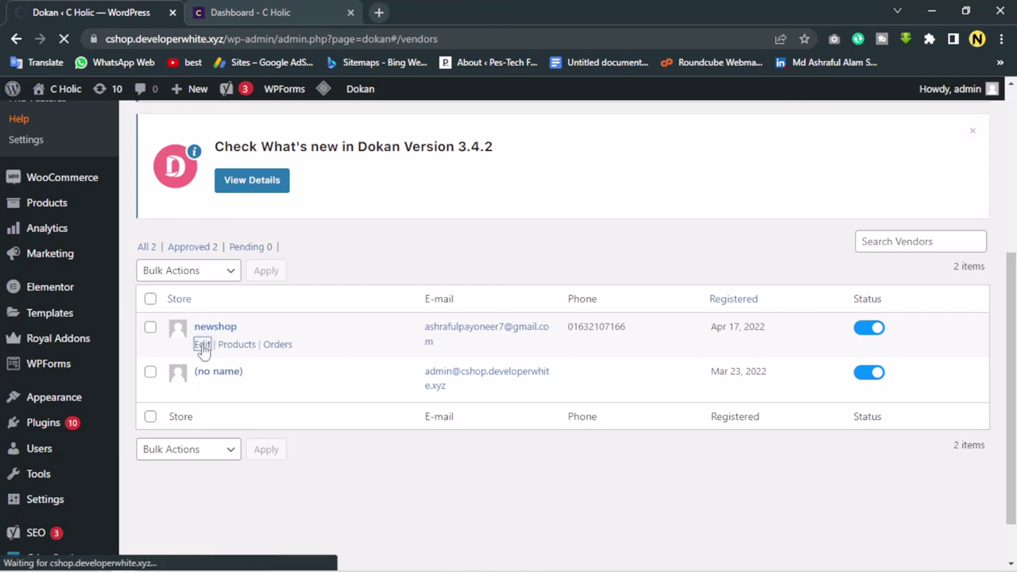
scroll(236, 389, "down", 5)
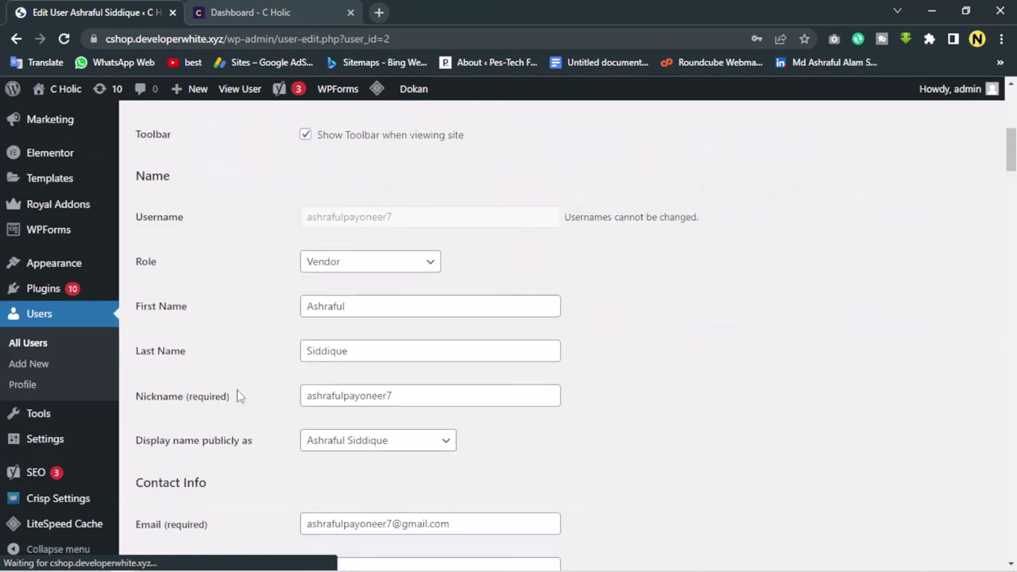
scroll(236, 389, "down", 15)
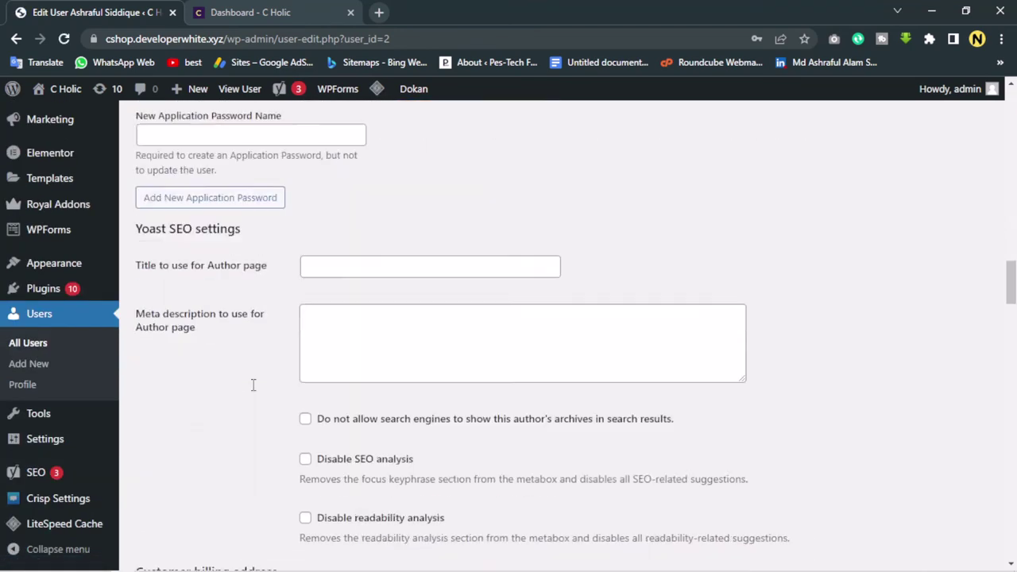
scroll(252, 384, "down", 8)
right_click(799, 263)
left_click(819, 270)
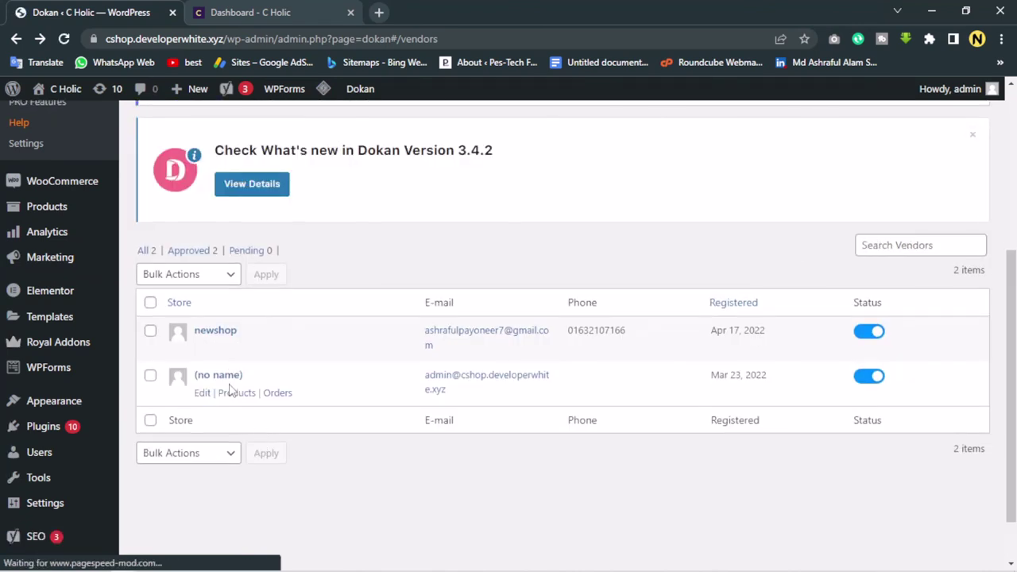
- Open the newshop vendor's product list
left_click(239, 351)
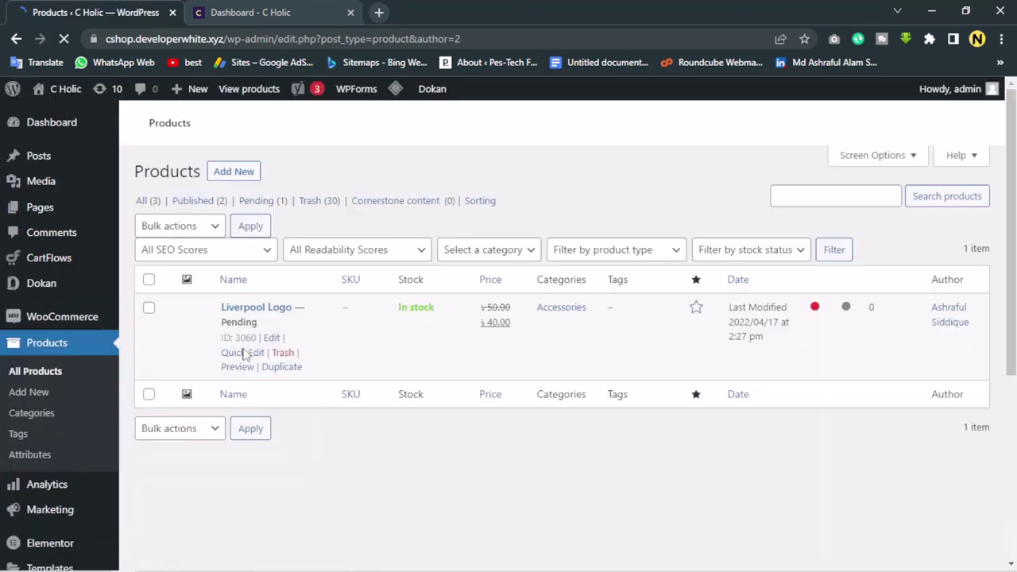
scroll(332, 497, "down", 4)
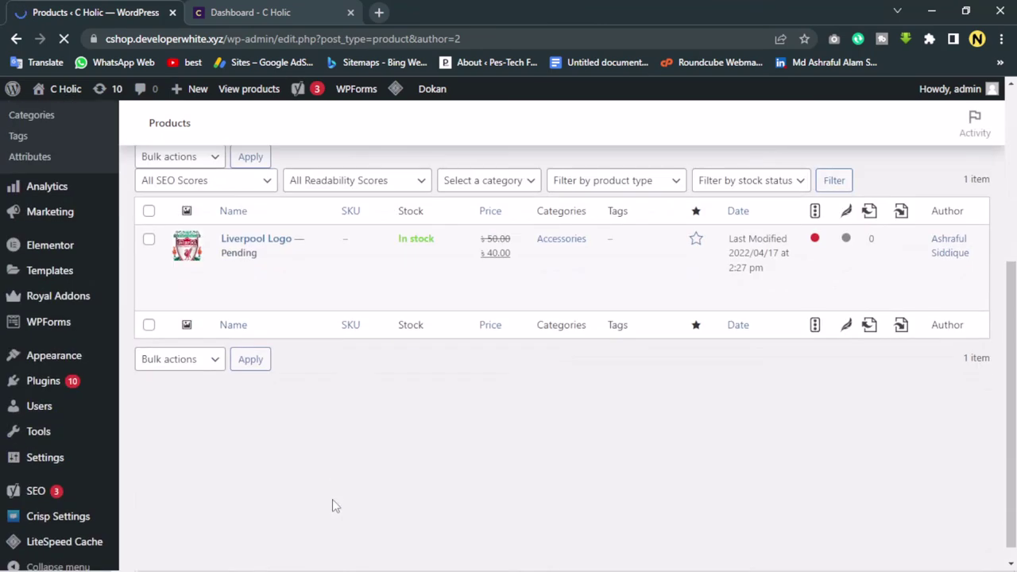
scroll(302, 453, "up", 1)
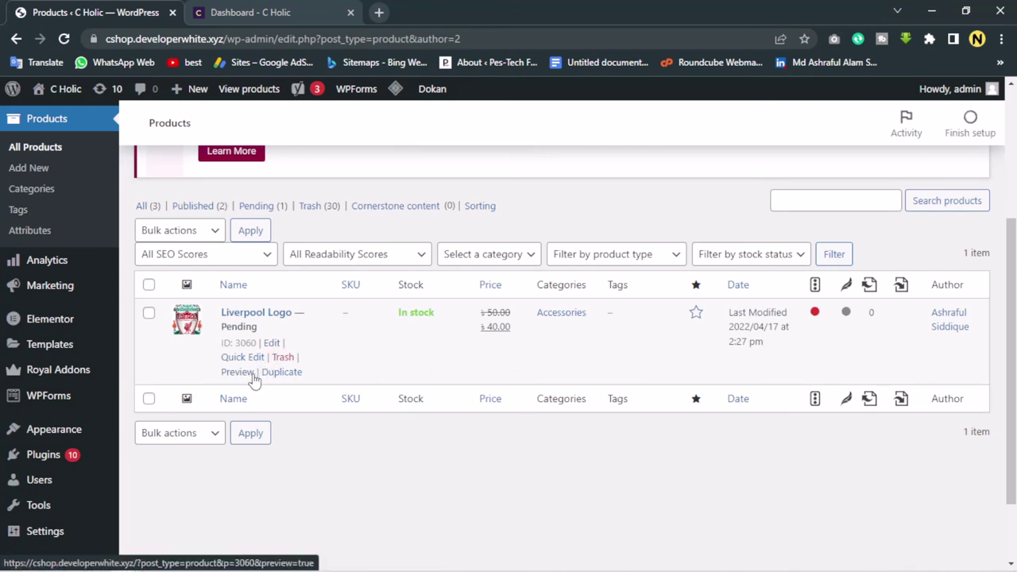
- Publish the pending Liverpool Logo product from its edit page
left_click(241, 316)
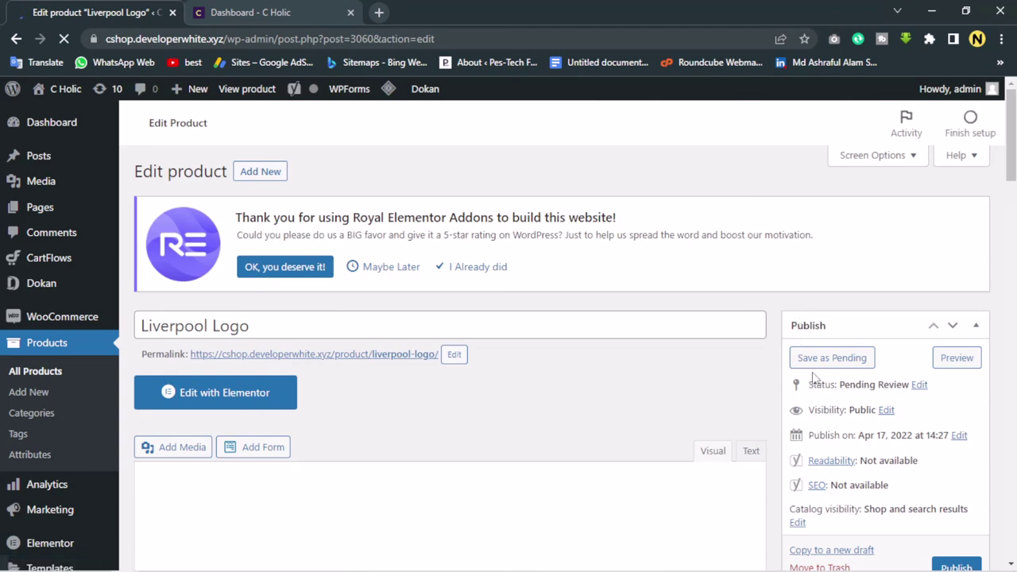
scroll(817, 376, "down", 2)
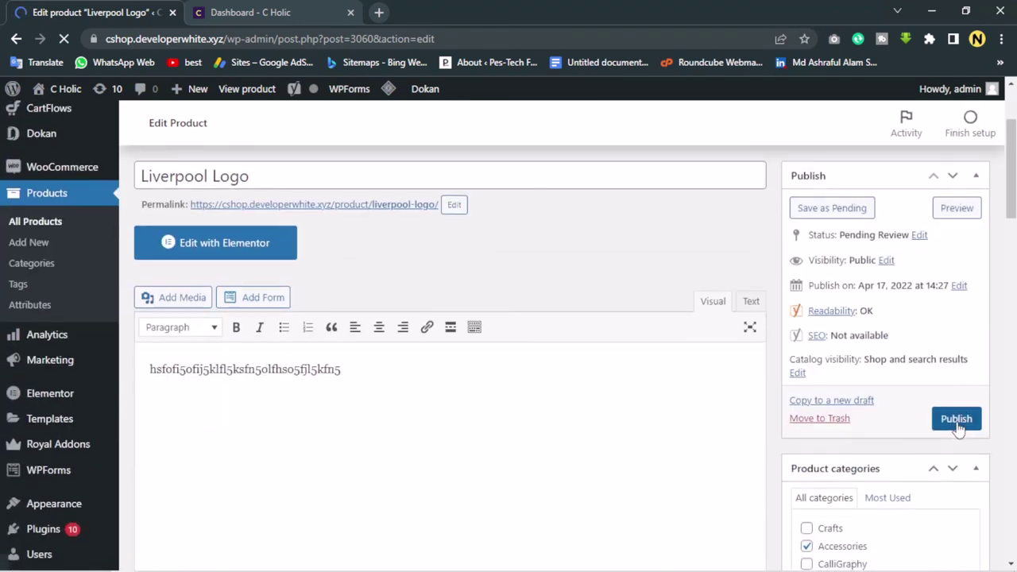
left_click(956, 420)
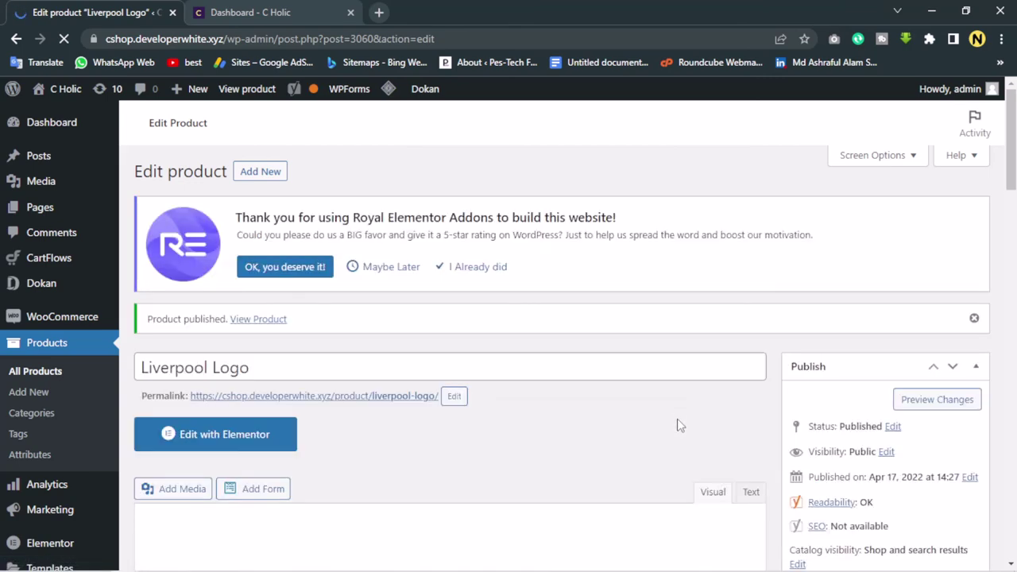
scroll(675, 428, "down", 2)
scroll(677, 429, "down", 5)
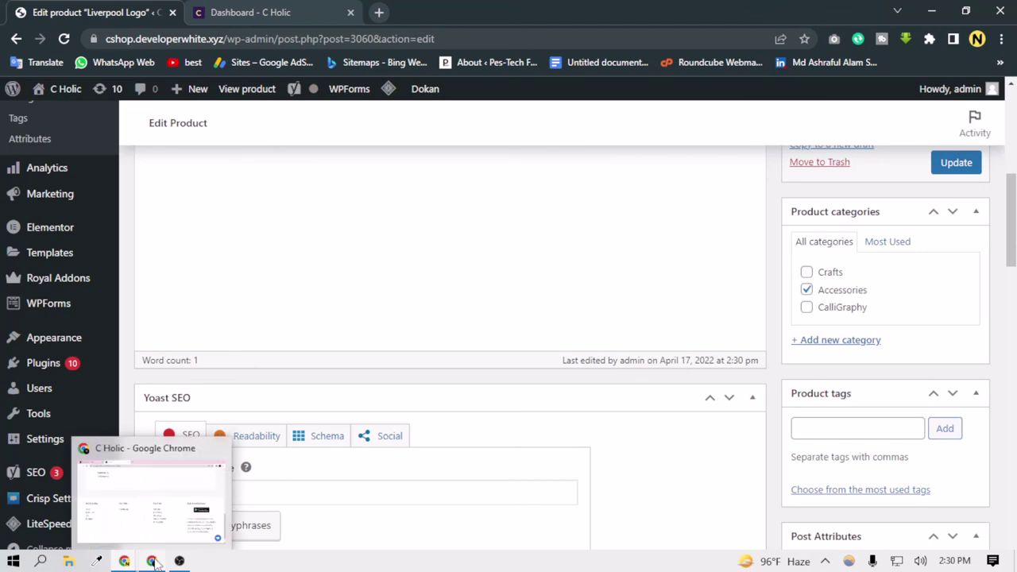
- Reload the vendor's Liverpool Logo edit page to confirm it shows Online, then visit the C Holic home page
left_click(163, 563)
scroll(278, 331, "up", 10)
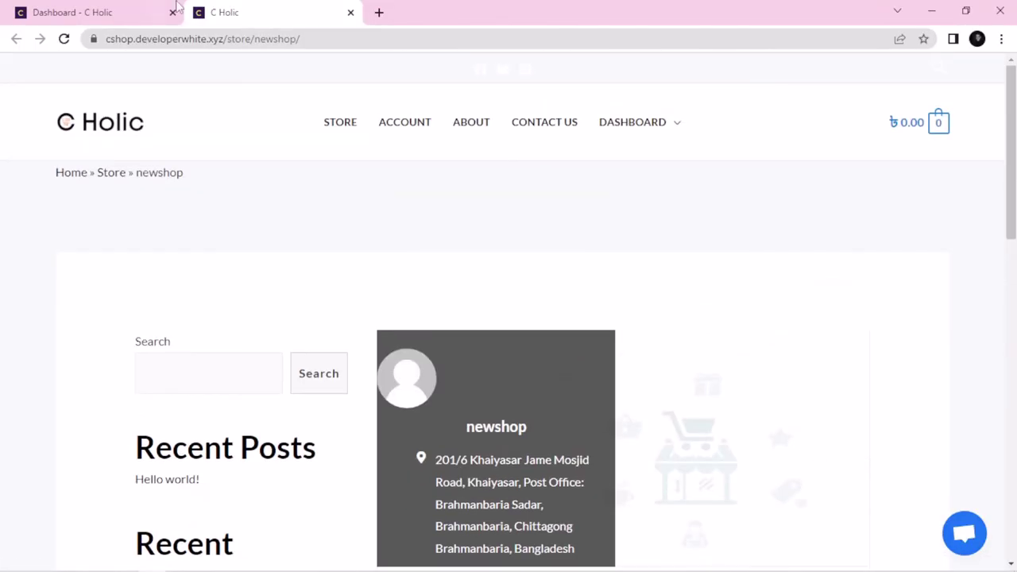
key("ctrl+shift+Tab")
left_click(64, 38)
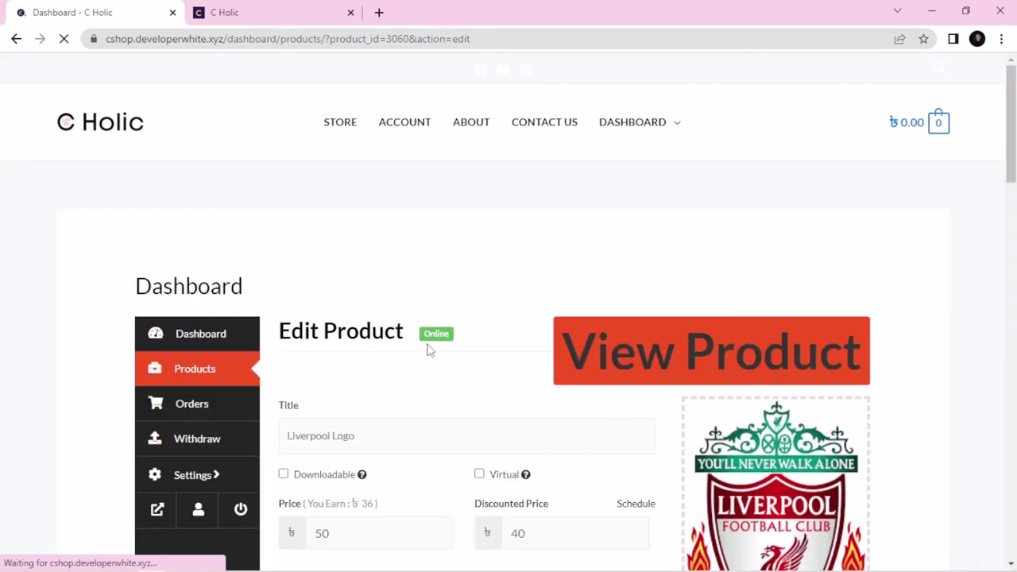
scroll(389, 350, "down", 1)
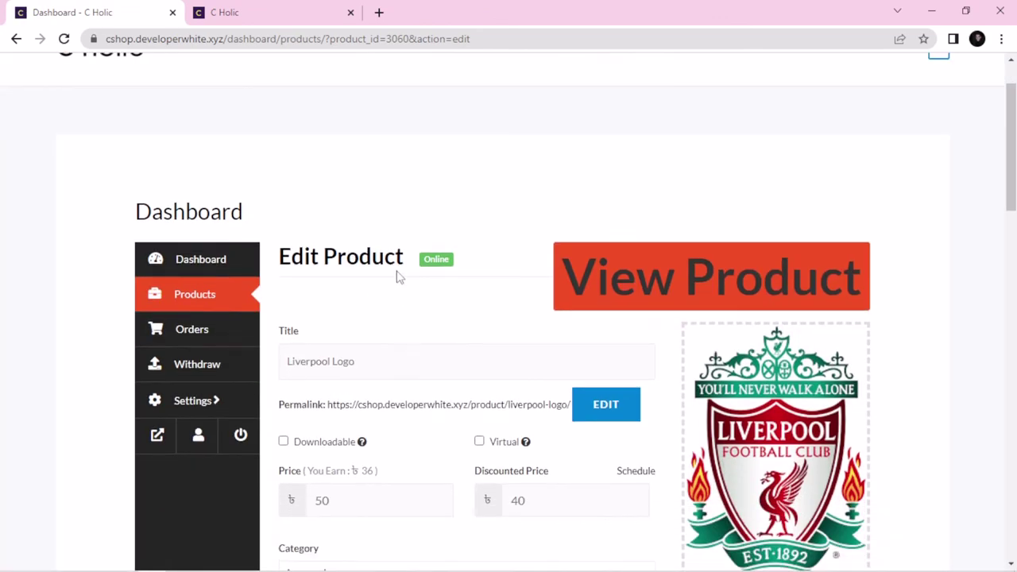
scroll(431, 270, "down", 4)
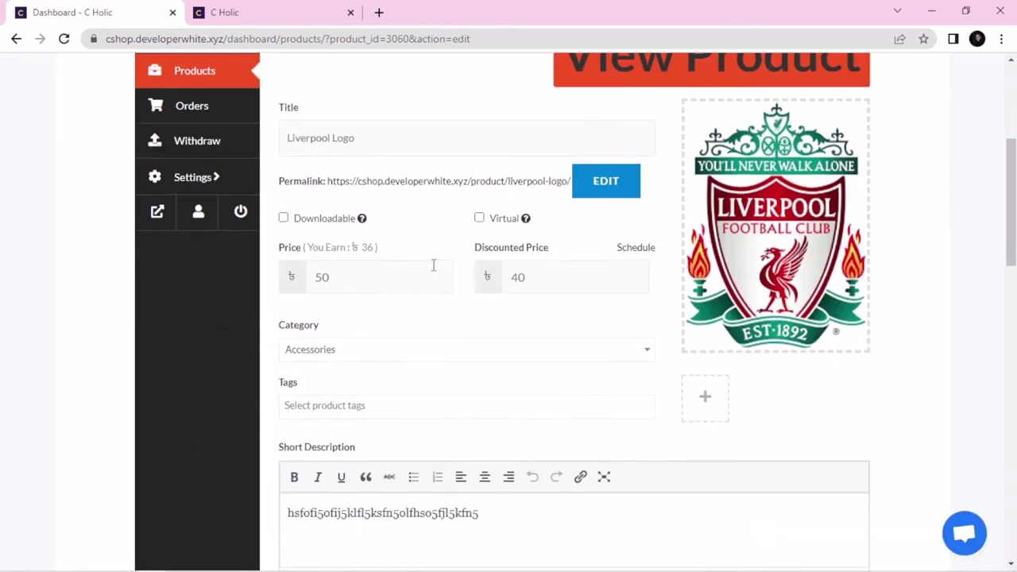
scroll(433, 266, "up", 5)
left_click(127, 133)
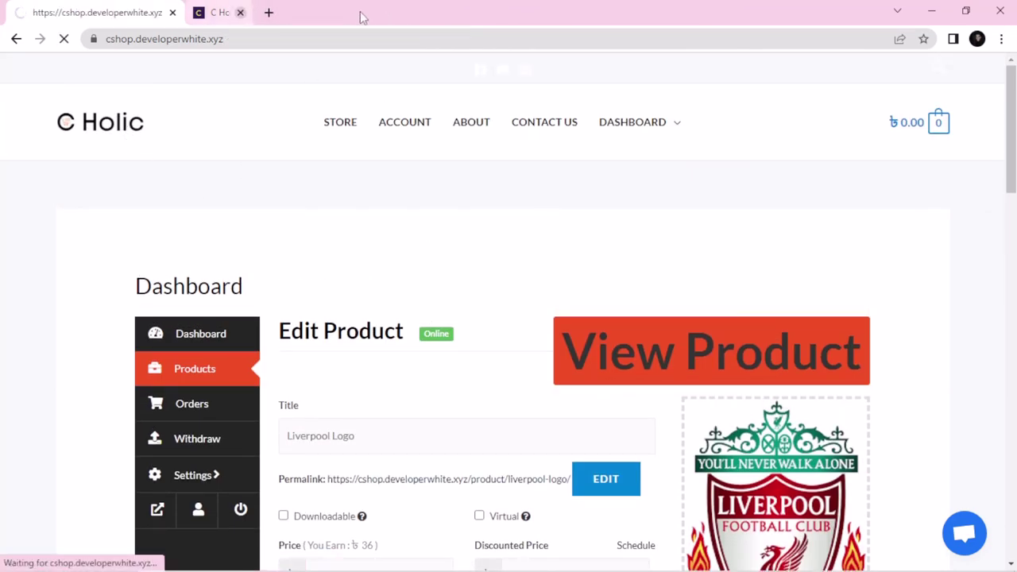
- Close the extra store tab and scroll the home page to All Products
left_click(351, 12)
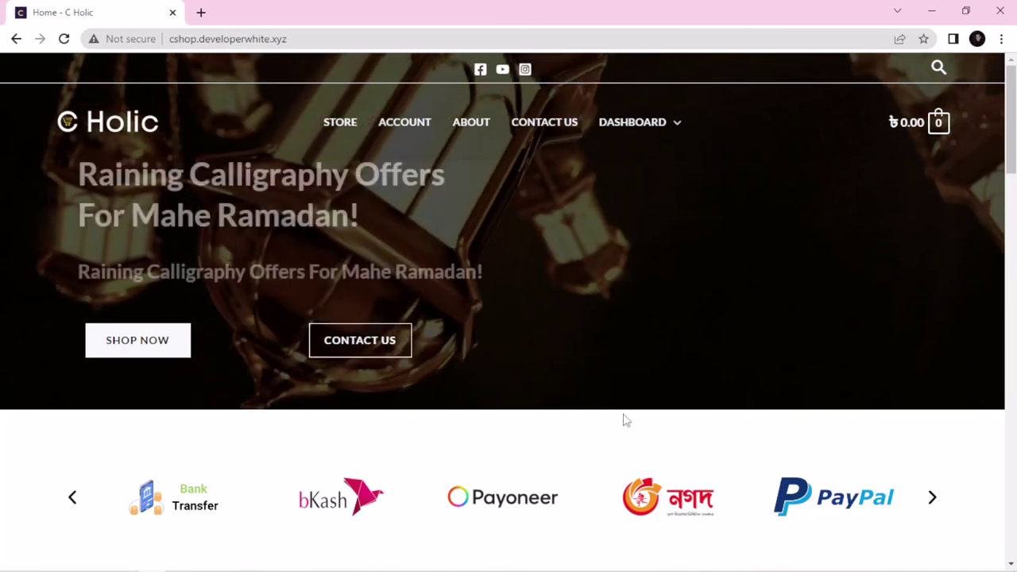
mouse_move(622, 140)
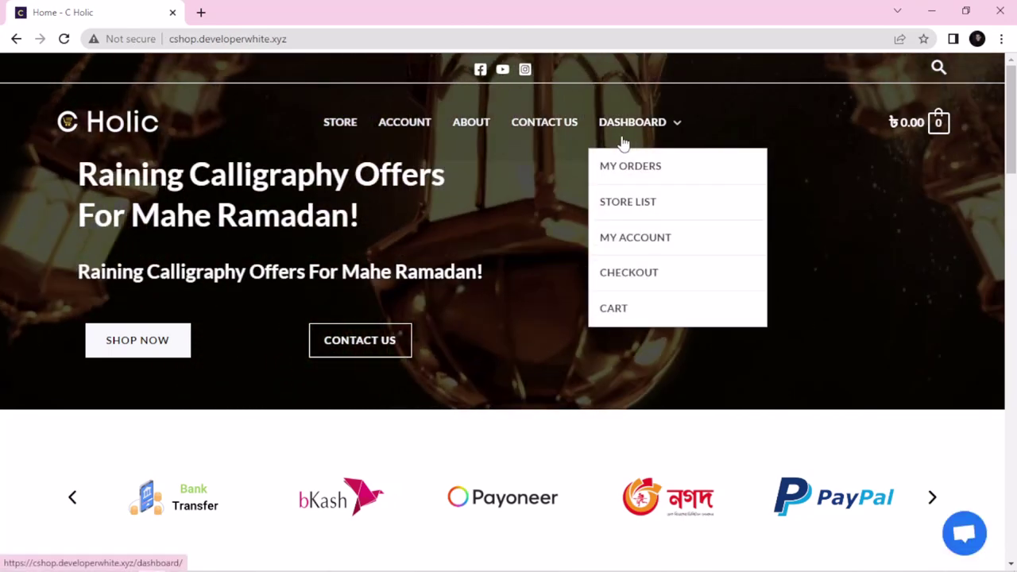
scroll(456, 380, "down", 10)
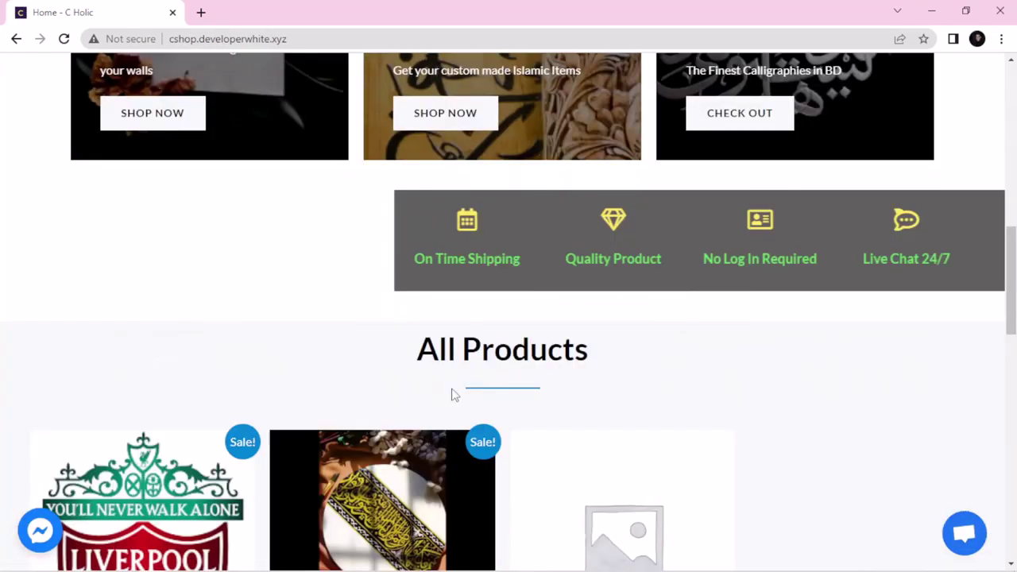
scroll(452, 395, "down", 2)
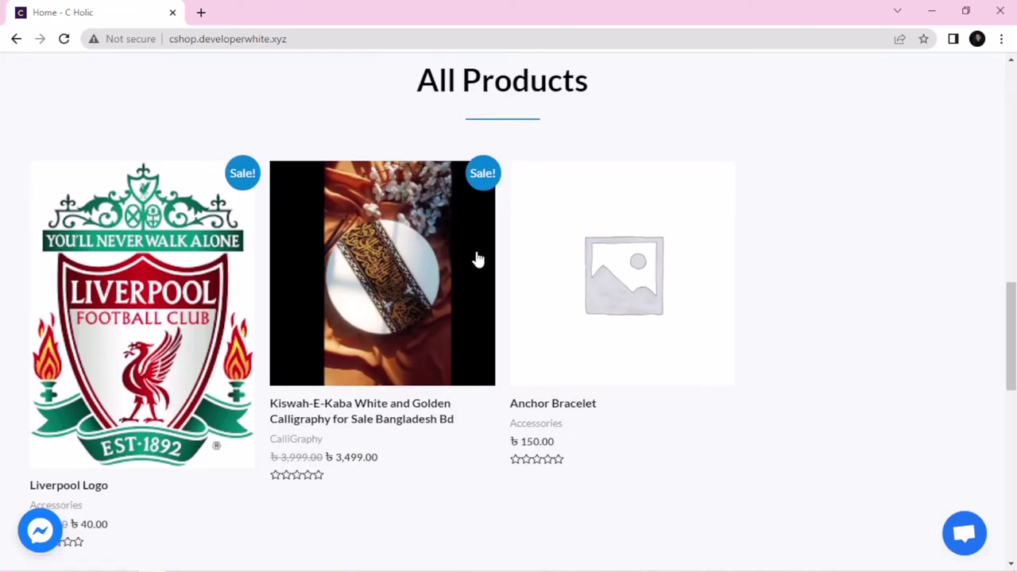
scroll(246, 437, "down", 3)
scroll(218, 373, "up", 2)
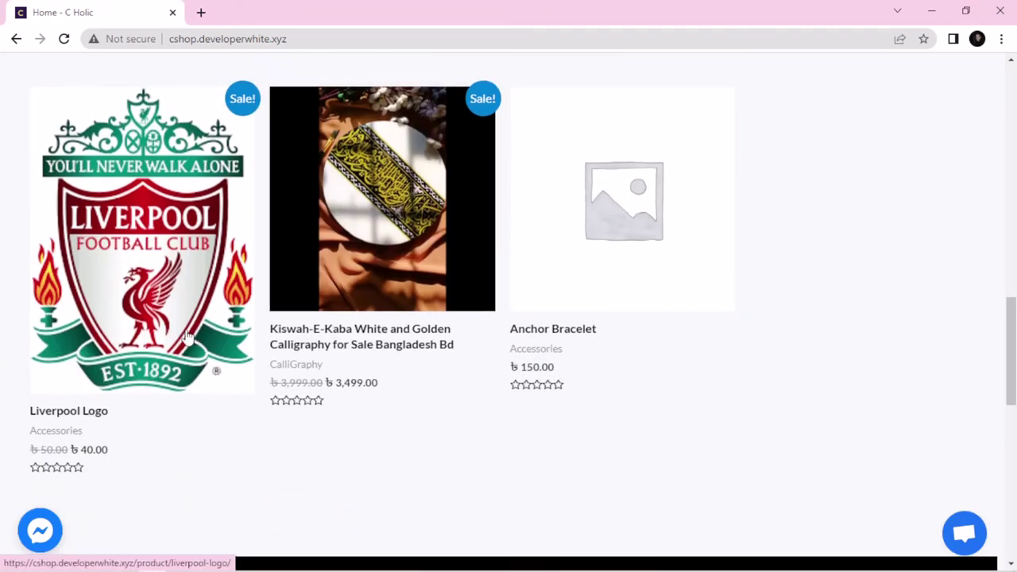
- Open the Liverpool Logo product page, confirm the ৳40 sale price from newshop, and set quantity to 3
left_click(193, 336)
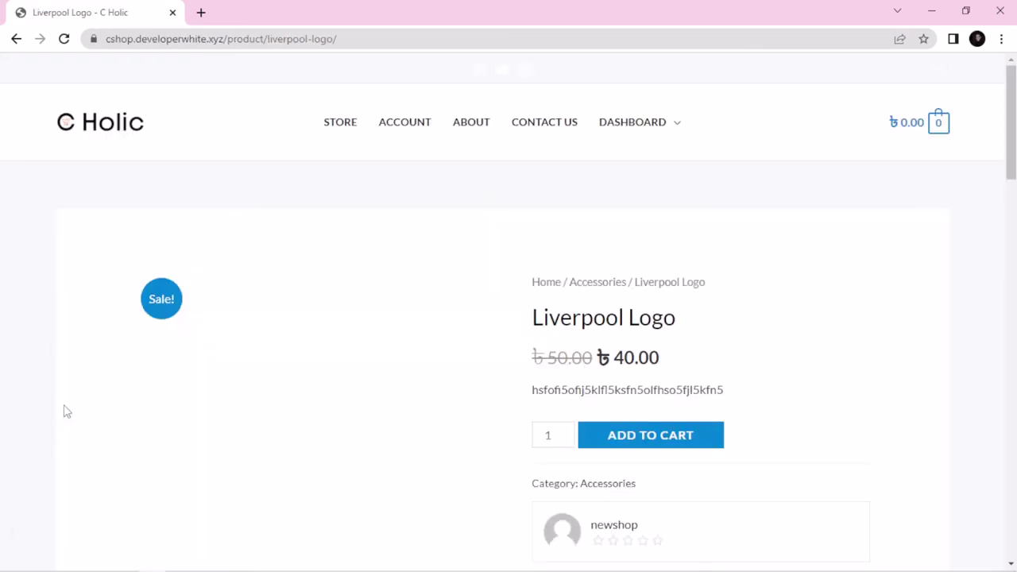
scroll(337, 457, "down", 2)
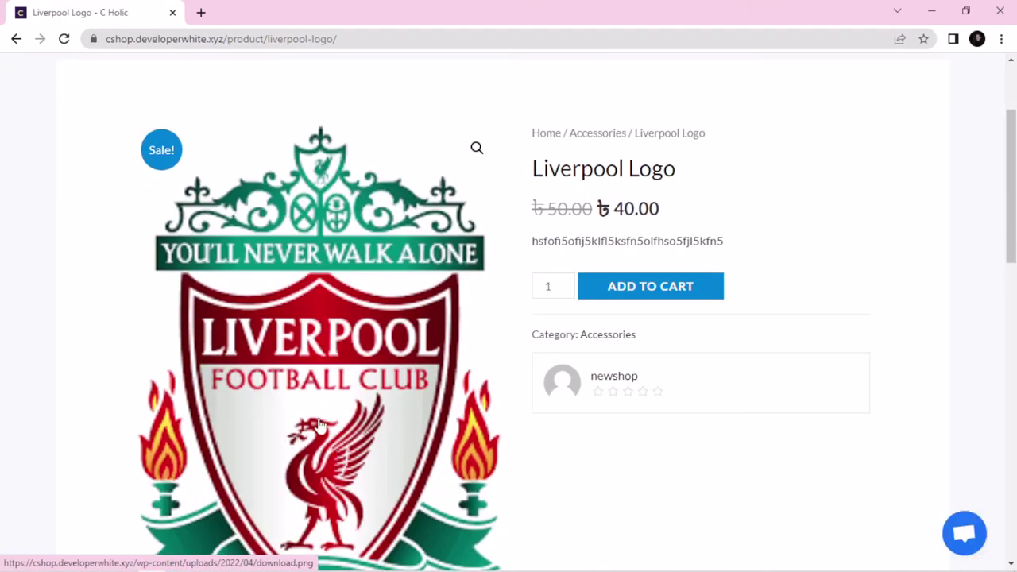
left_click(564, 284)
left_click(564, 284)
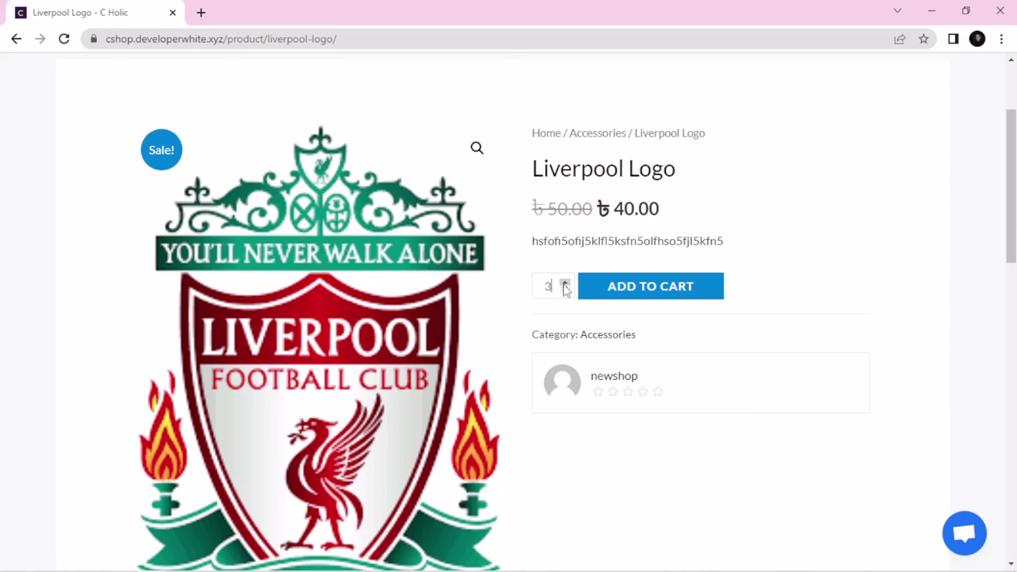
scroll(630, 322, "down", 3)
scroll(638, 310, "up", 2)
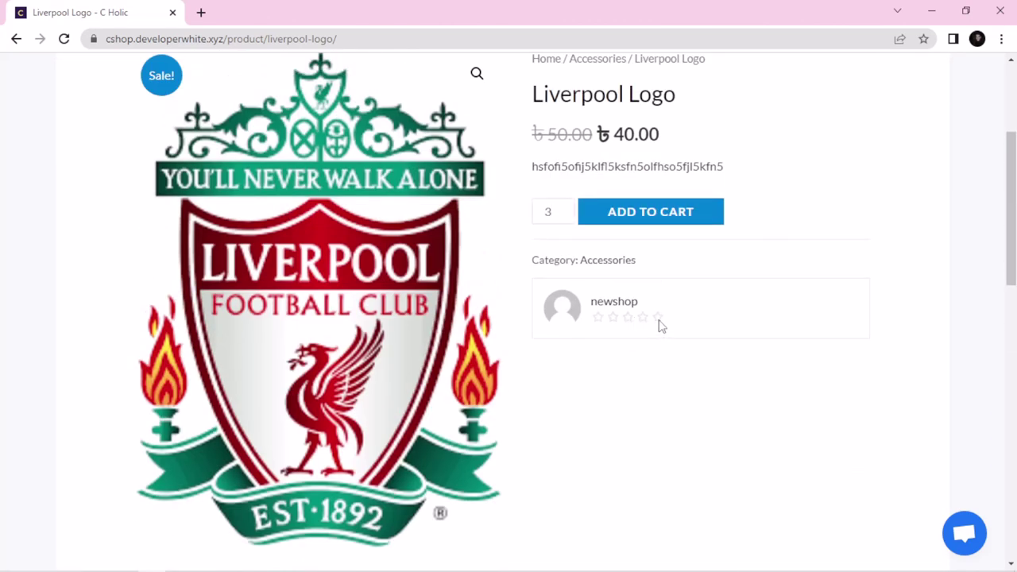
scroll(341, 410, "down", 10)
scroll(343, 411, "up", 12)
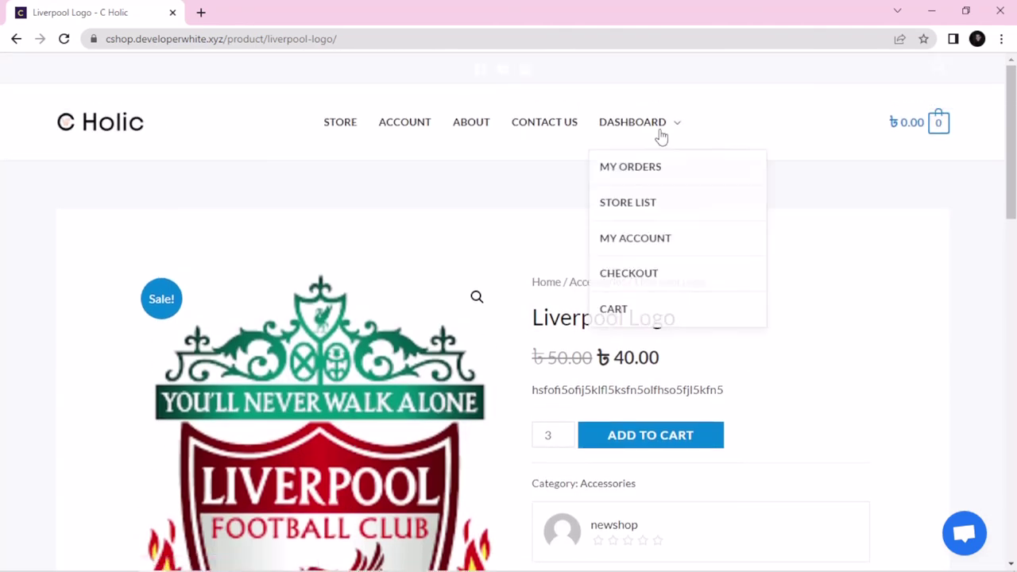
scroll(350, 435, "down", 3)
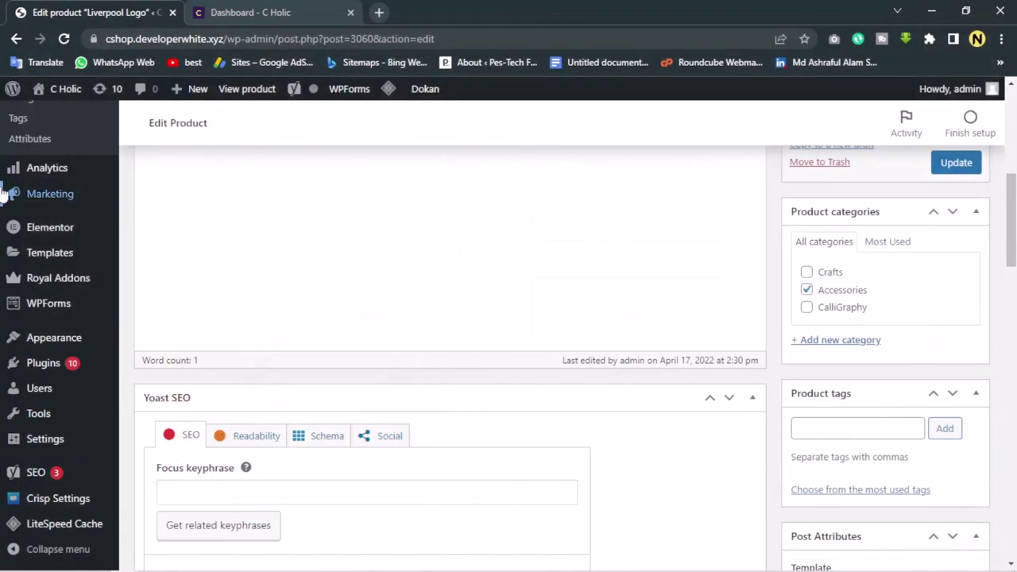
mouse_move(14, 246)
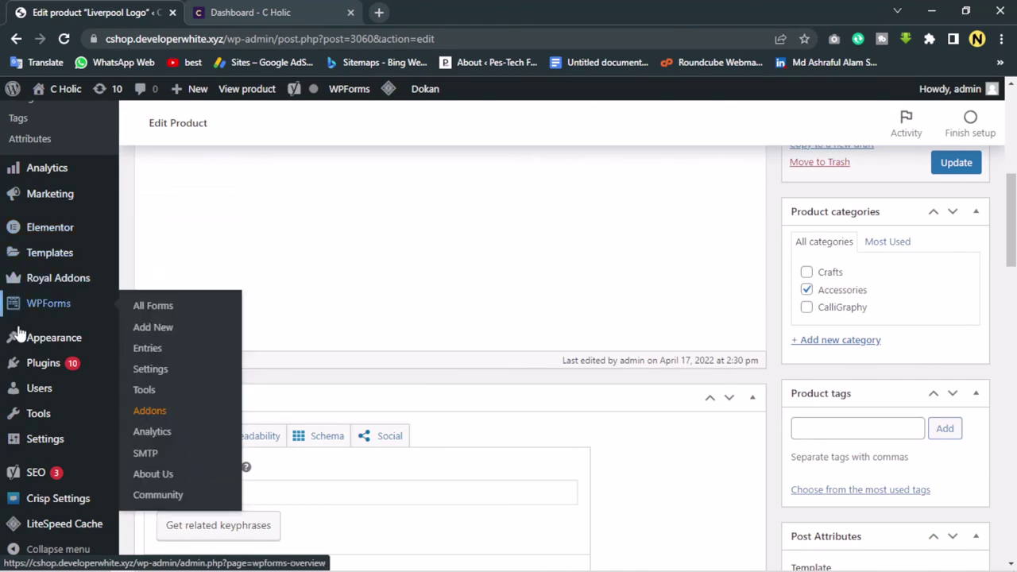
scroll(16, 318, "up", 10)
scroll(16, 343, "up", 1)
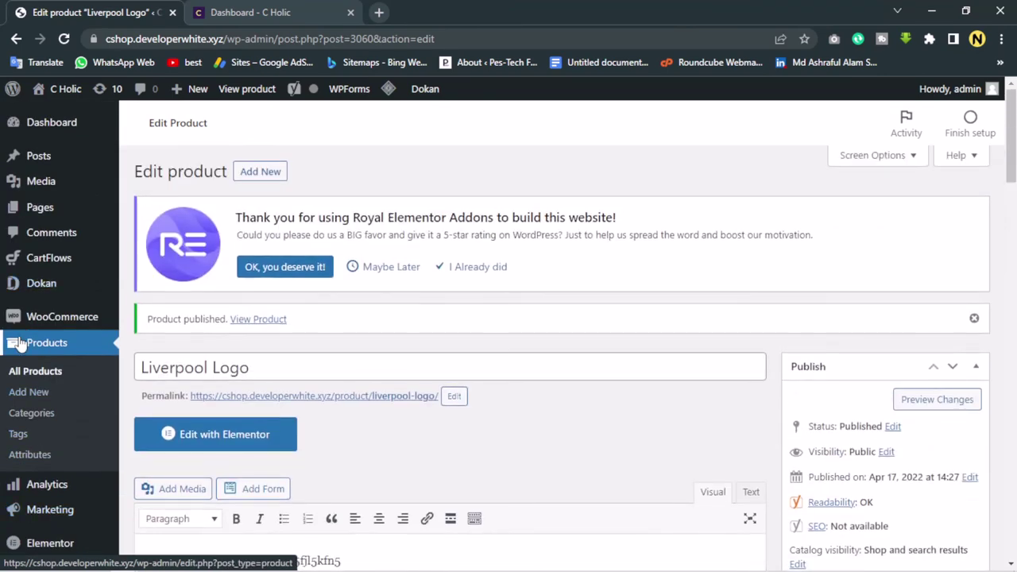